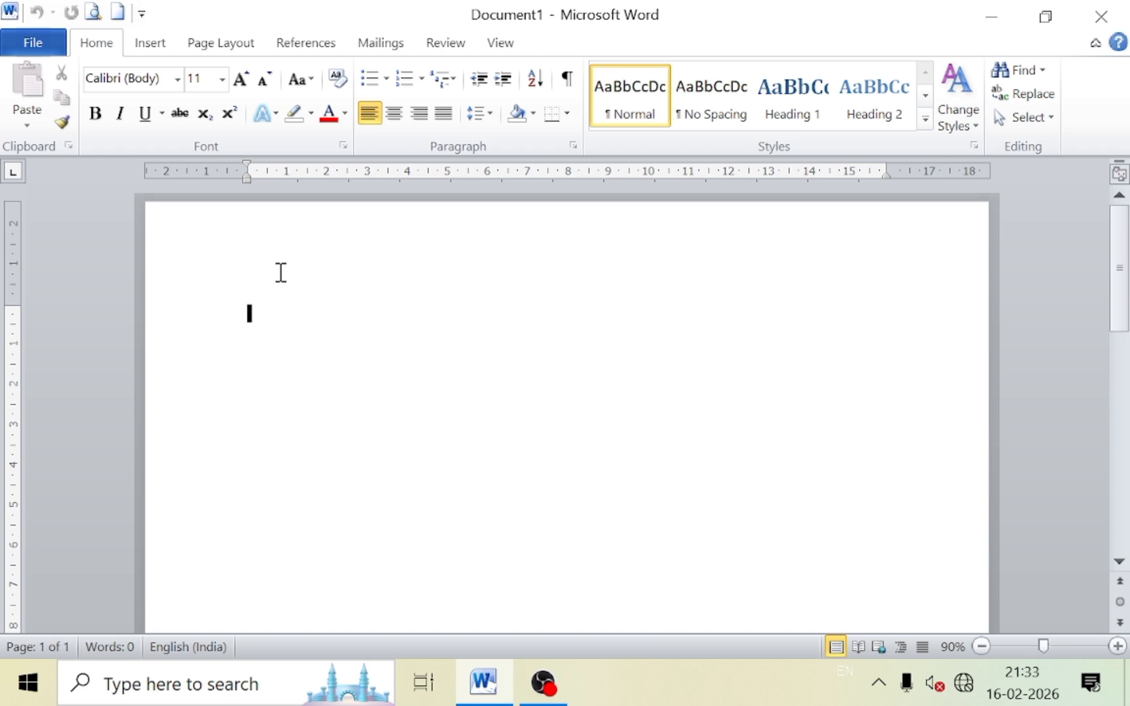
# Type 'RESUME' as a centred, bold, underlined 16 pt title and start a new line below it.
pyautogui.write('RE')
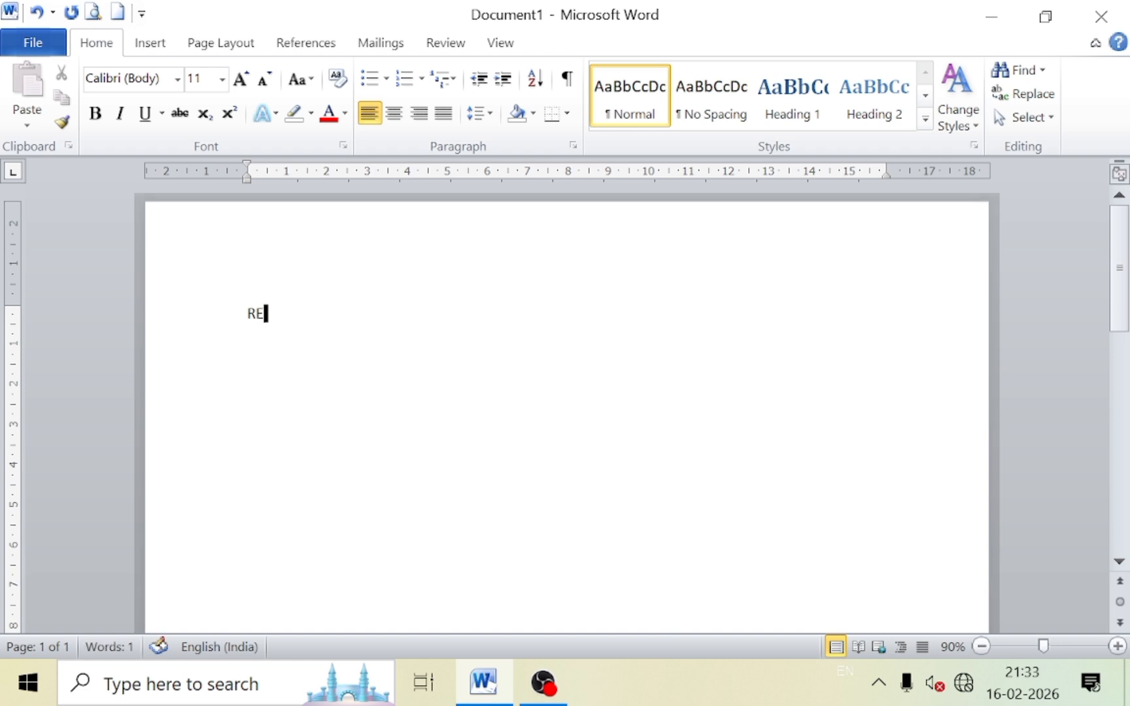
pyautogui.write('SUME')
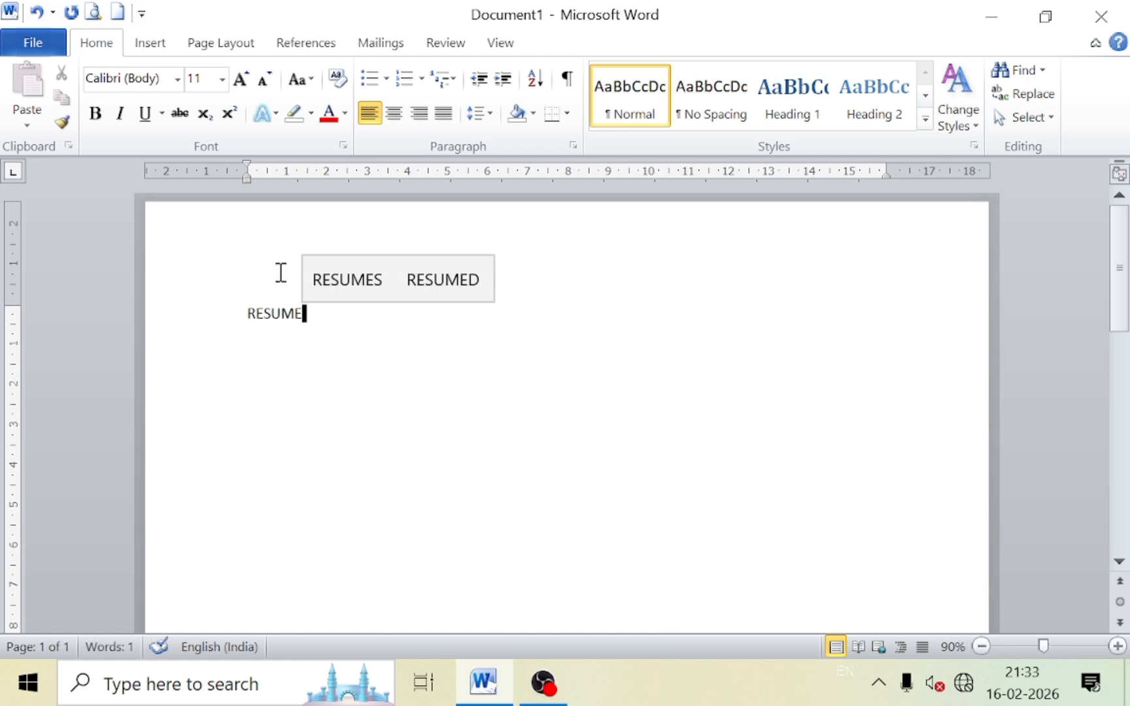
pyautogui.hotkey('ctrl', 'a')
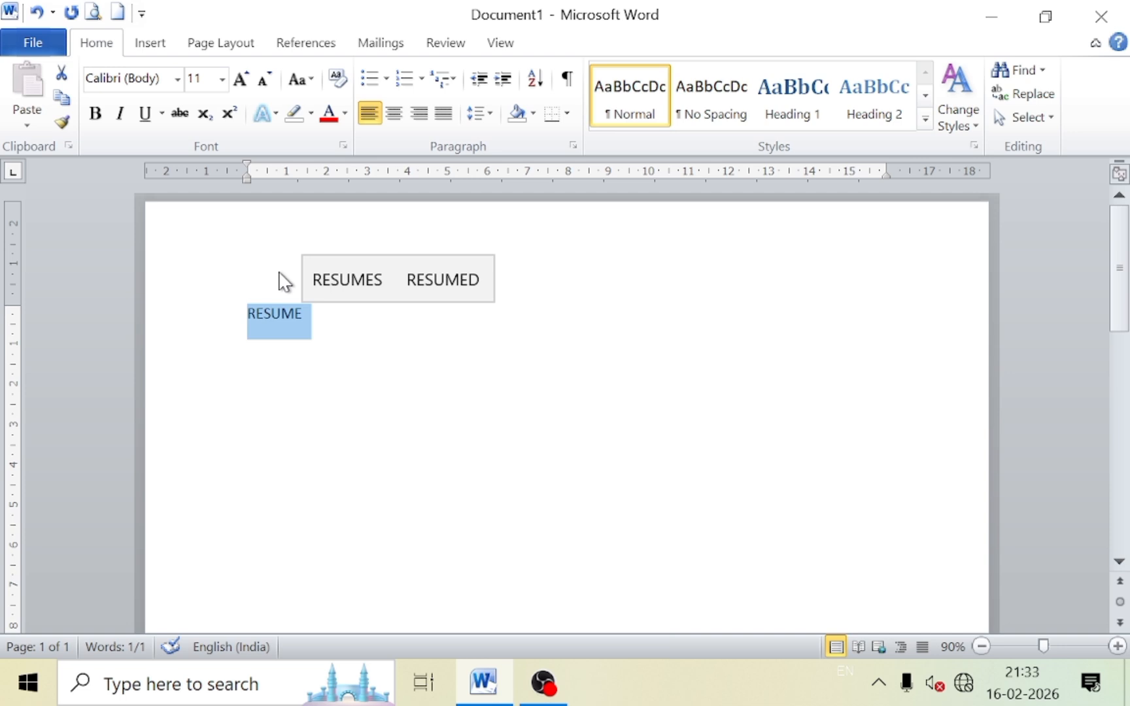
pyautogui.hotkey('ctrl', 'shift', '.')
pyautogui.hotkey('ctrl', 'shift', '.')
pyautogui.hotkey('ctrl', 'shift', '.')
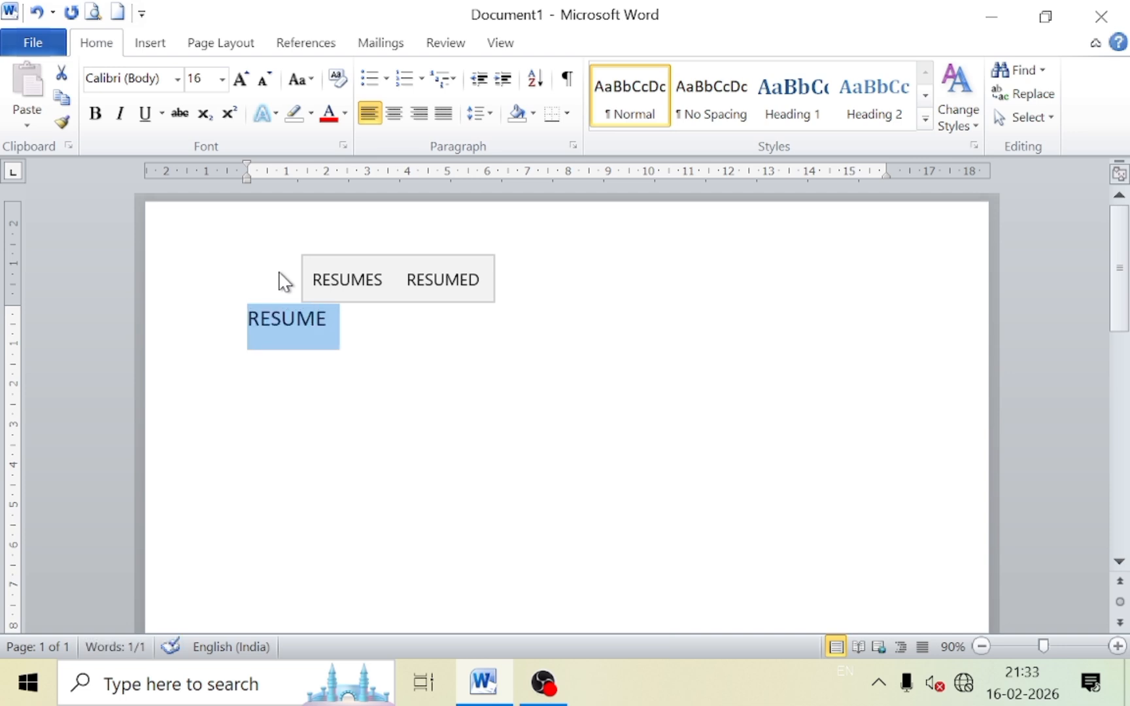
pyautogui.hotkey('ctrl', 'b')
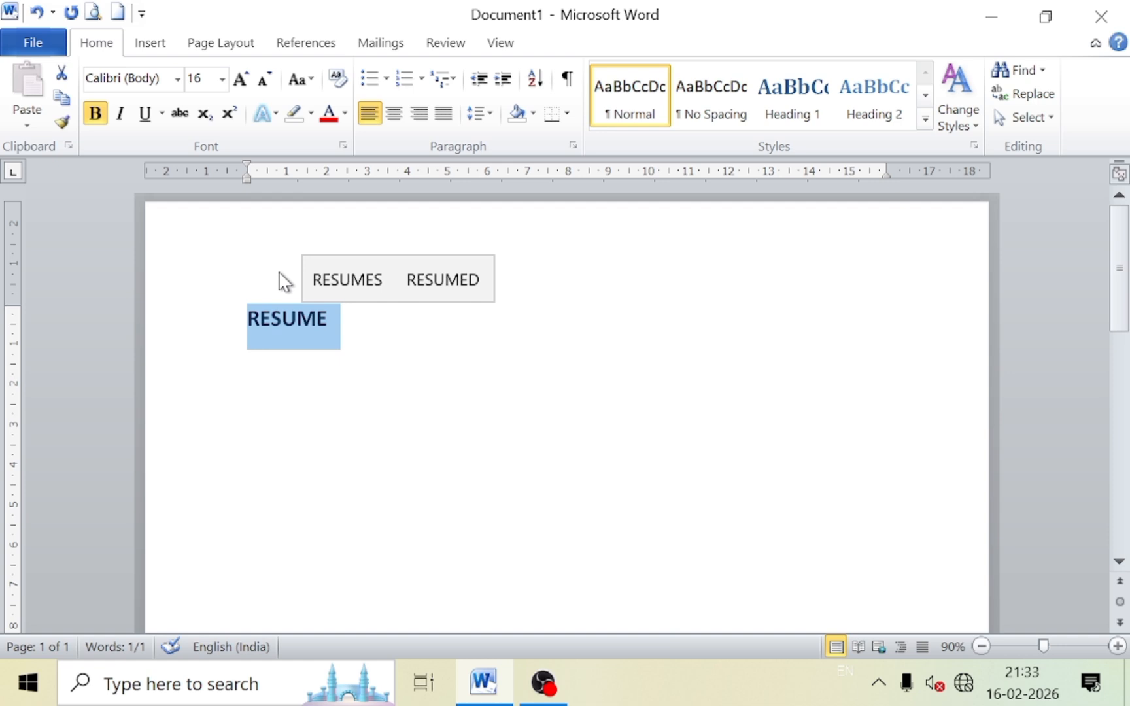
pyautogui.hotkey('ctrl', 'u')
pyautogui.hotkey('ctrl', 'e')
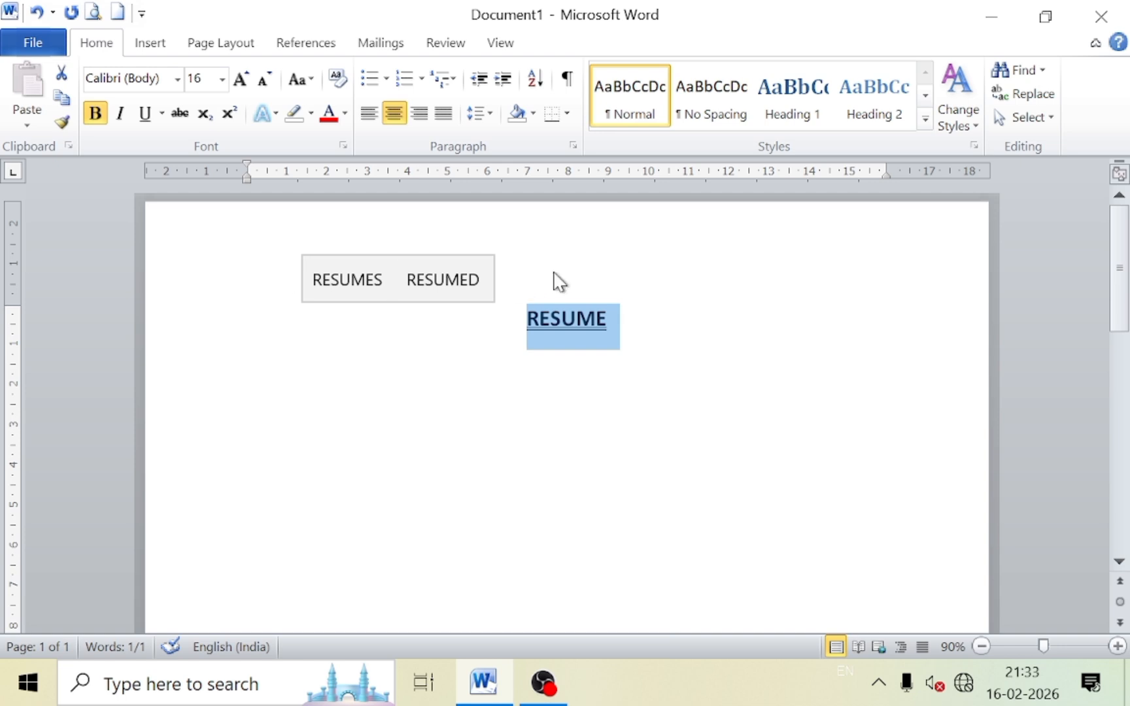
pyautogui.click(675, 339)
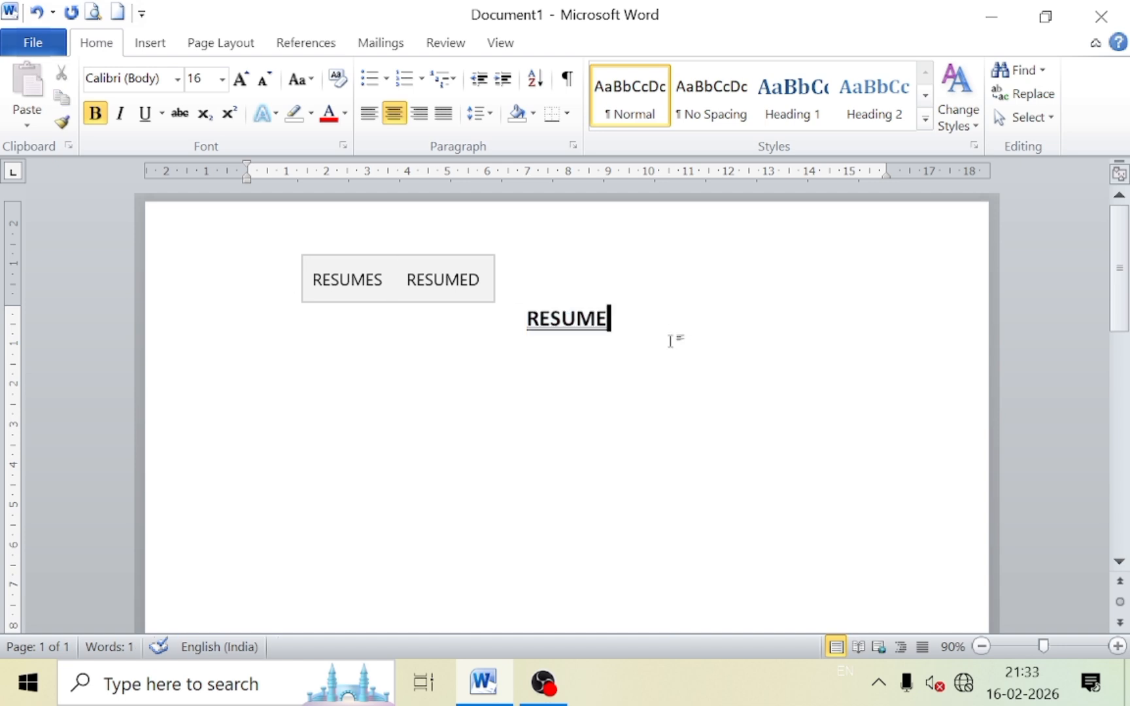
pyautogui.press('Return')
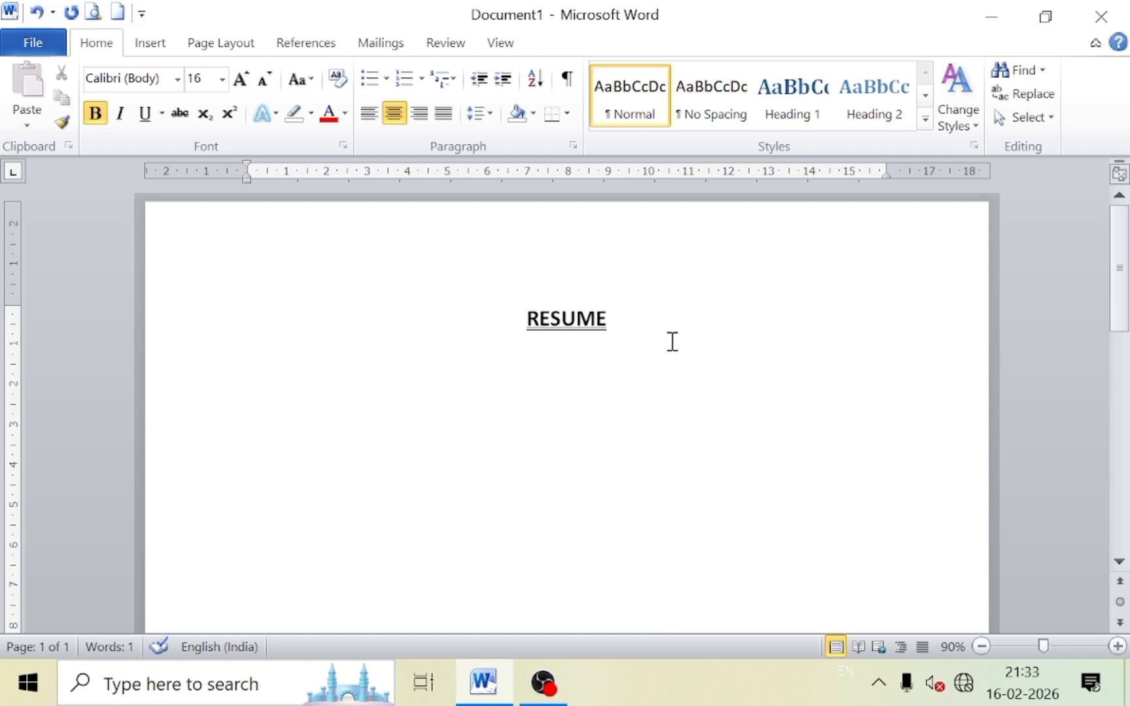
# On a left-aligned line, type the person's full name with a capitalised surname.
pyautogui.click(375, 122)
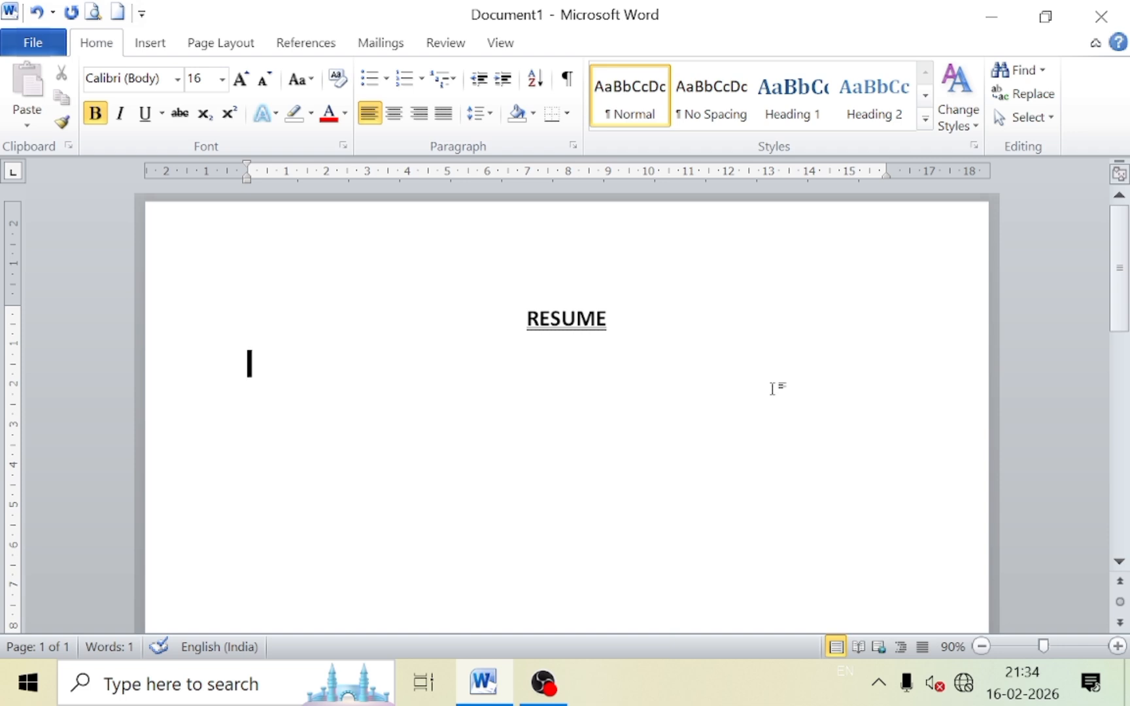
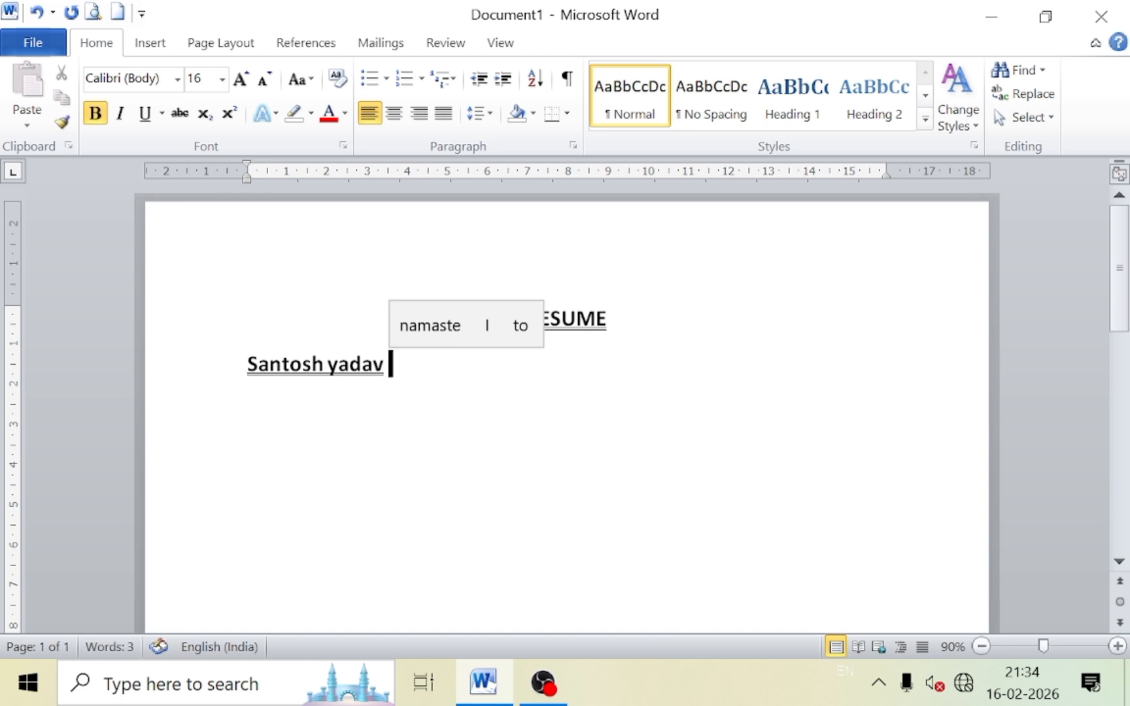
pyautogui.click(336, 370)
pyautogui.press('BackSpace')
pyautogui.write('Y')
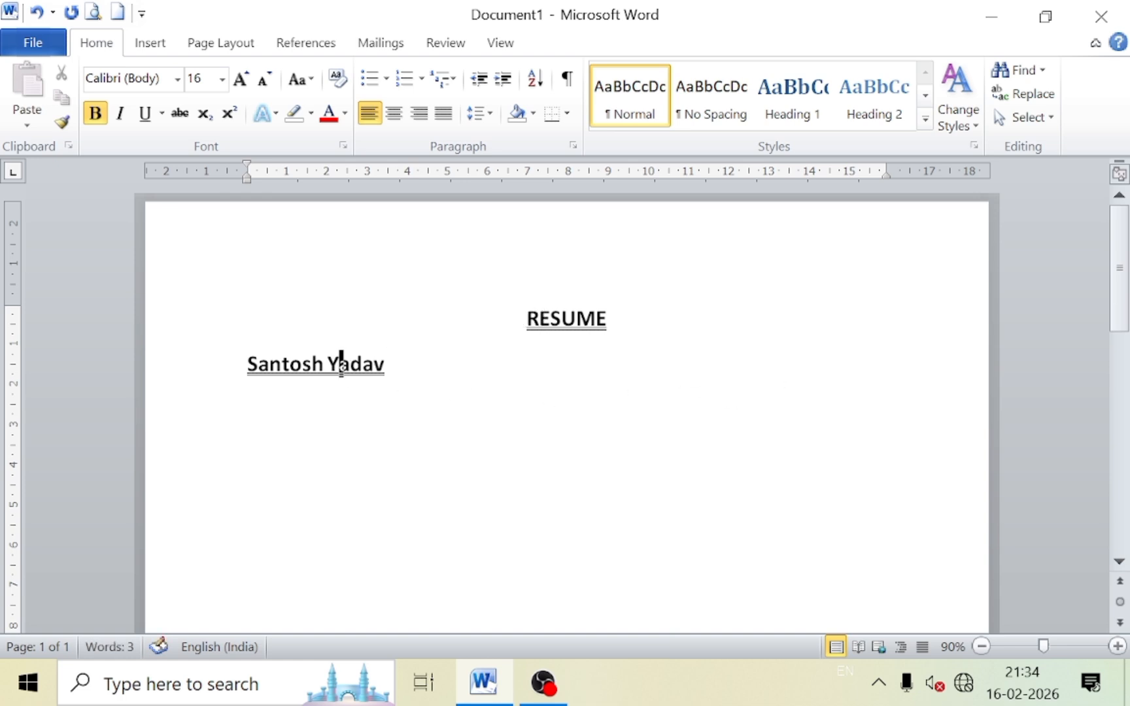
# Make the name uppercase, 12 pt and not underlined, then start a new line.
pyautogui.moveTo(402, 363); pyautogui.dragTo(254, 358)
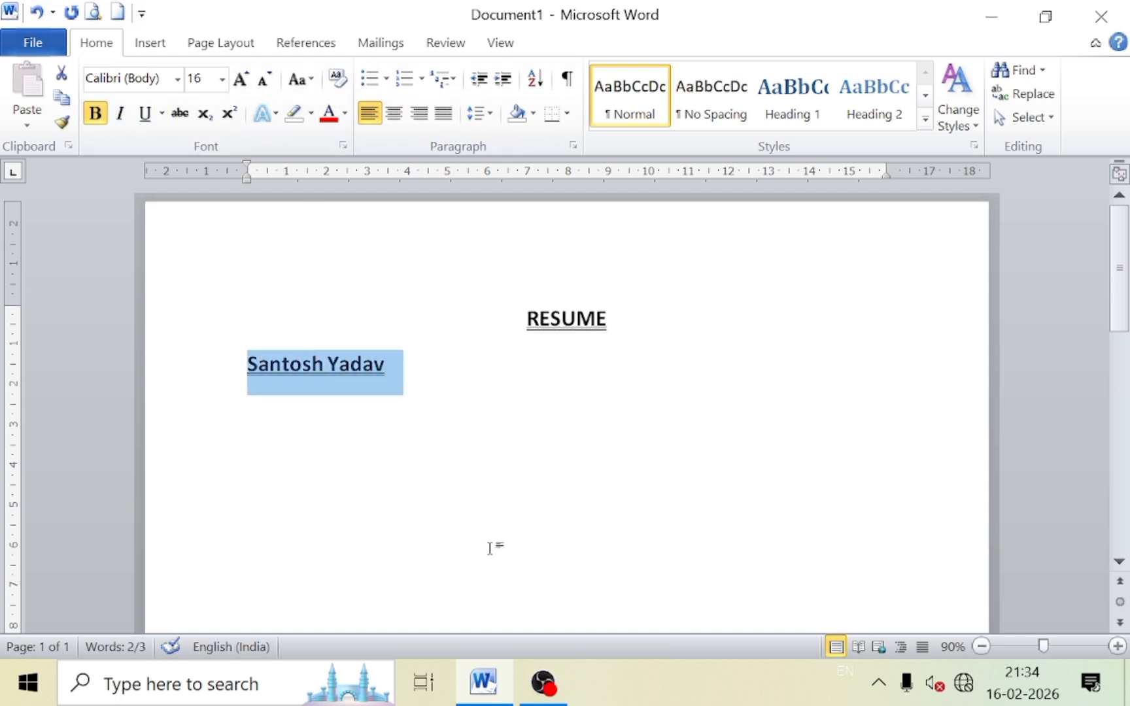
pyautogui.hotkey('ctrl', 'u')
pyautogui.hotkey('shift', 'F3')
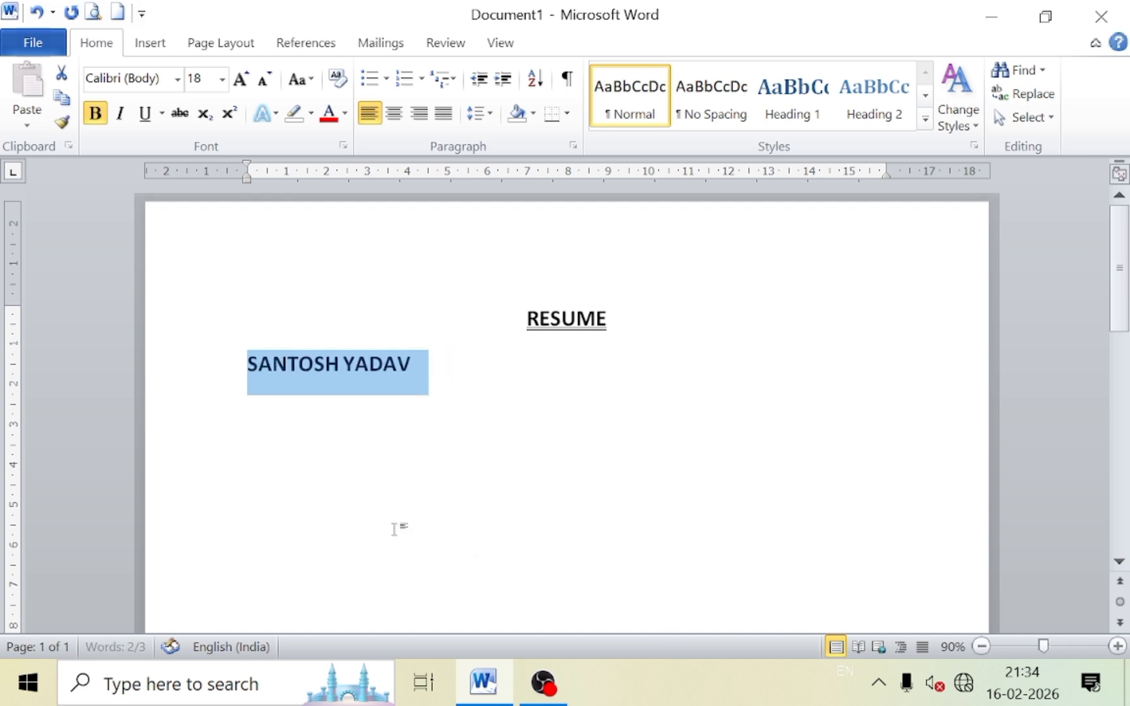
pyautogui.hotkey('ctrl', 'shift', ',')
pyautogui.hotkey('ctrl', 'shift', ',')
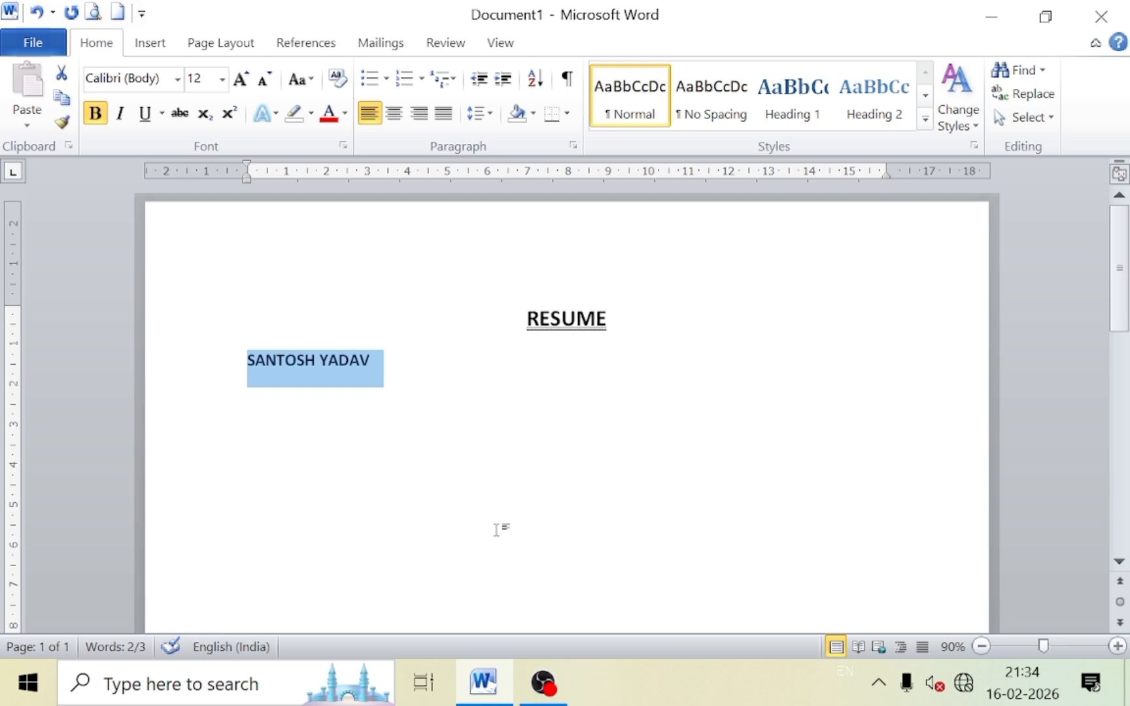
pyautogui.click(405, 362)
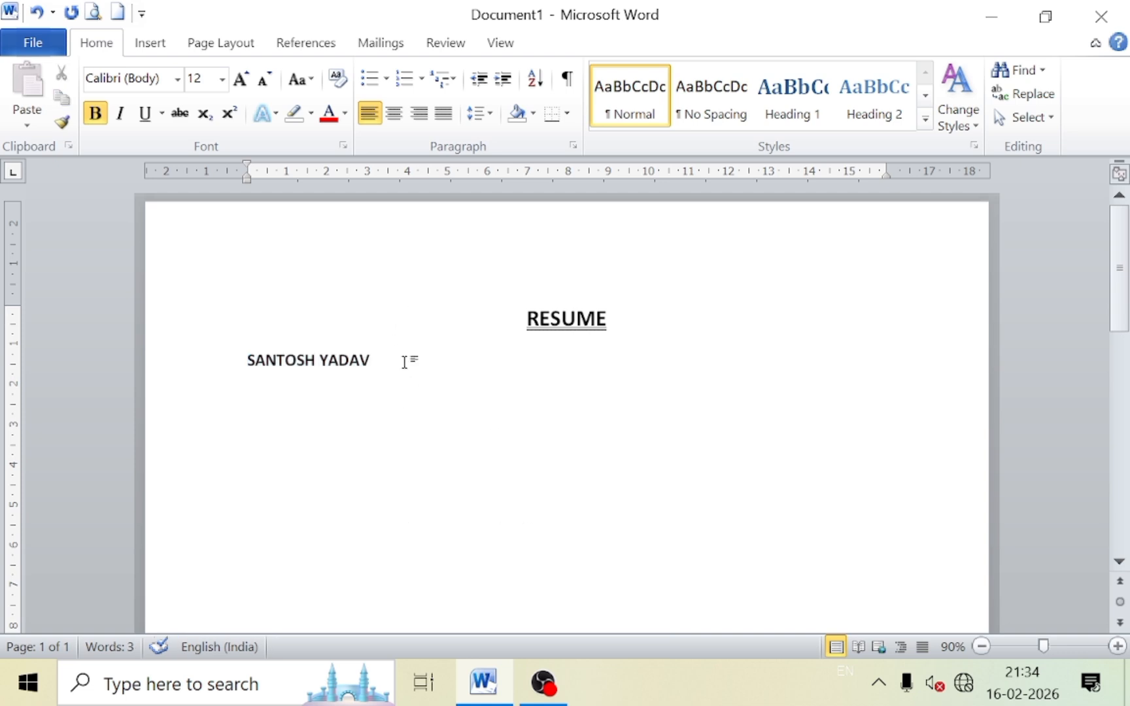
pyautogui.press('Return')
# Add an 'Address' line followed by a tab, a colon and a dotted leader.
pyautogui.write('A')
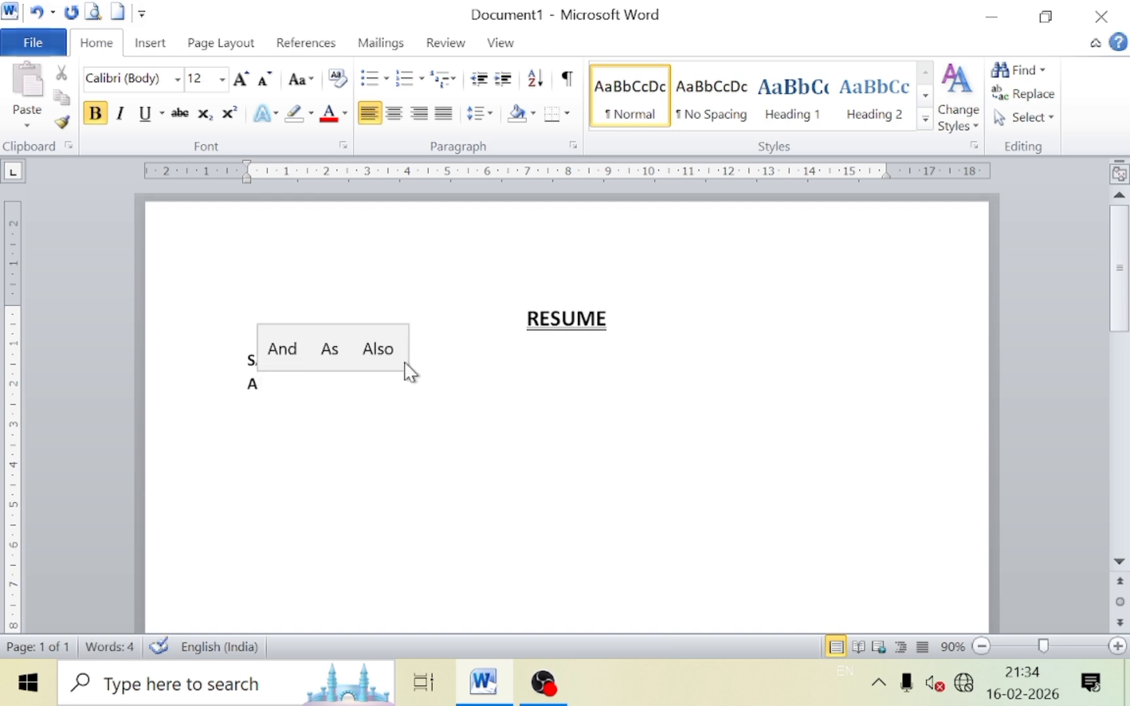
pyautogui.write('ddress')
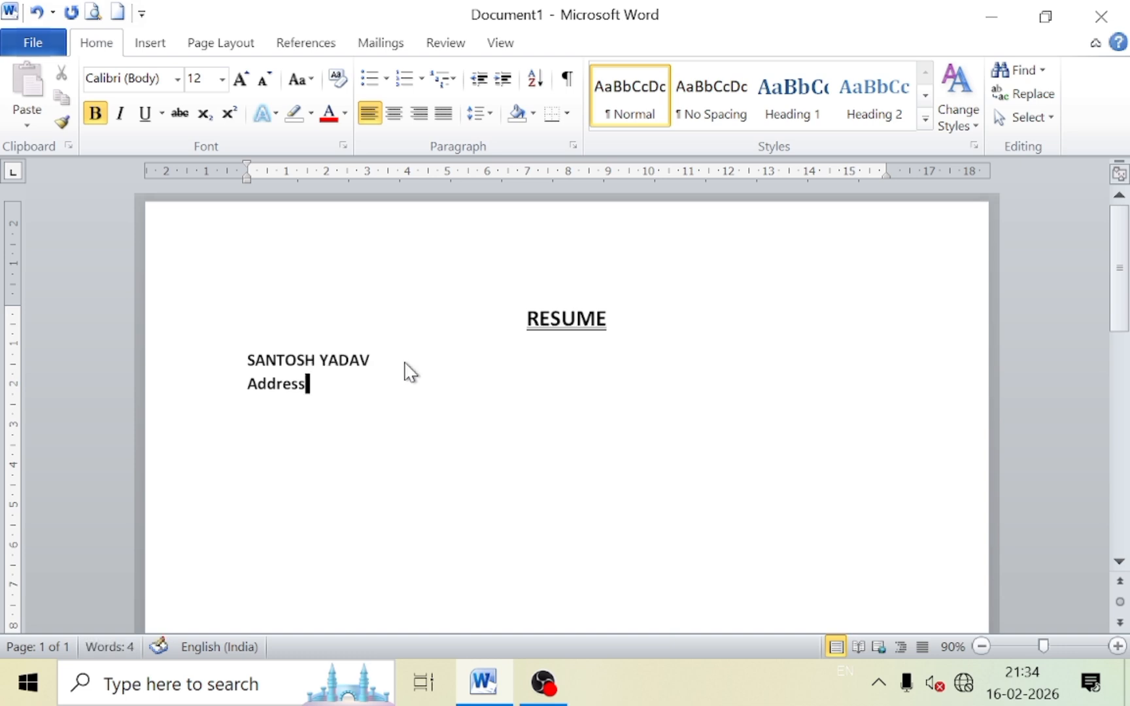
pyautogui.press('Tab')
pyautogui.write(': ...............')
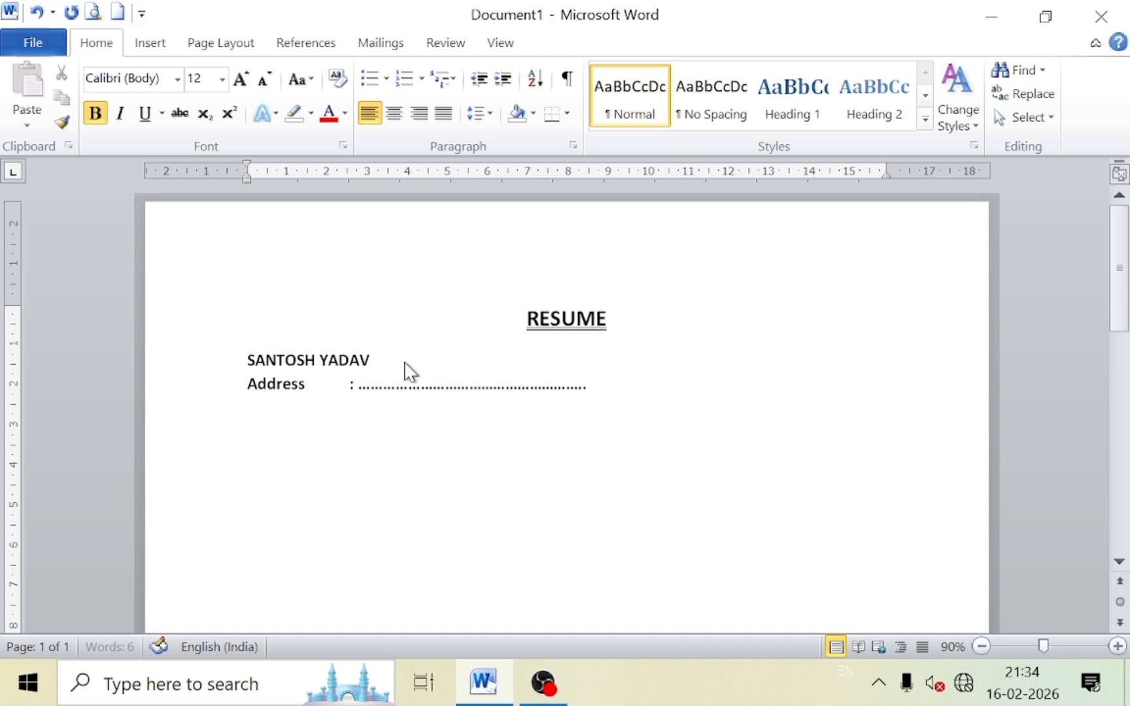
pyautogui.write('................................................................')
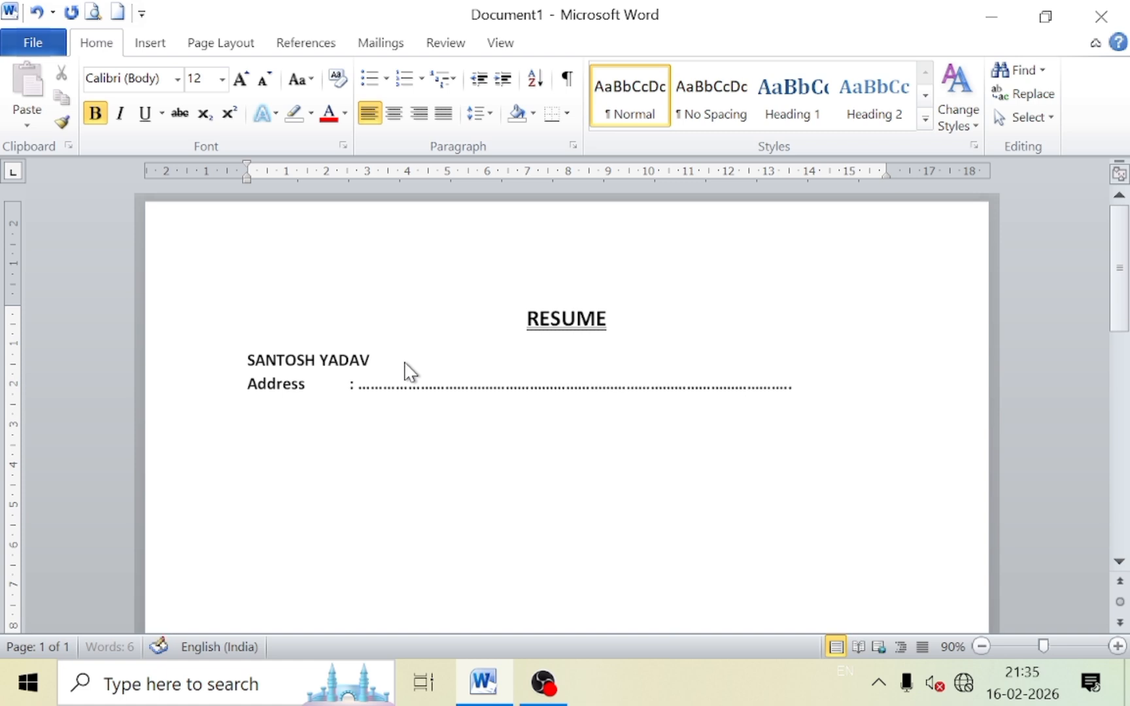
pyautogui.press('BackSpace')
pyautogui.press('BackSpace')
pyautogui.press('BackSpace')
pyautogui.press('BackSpace')
pyautogui.press('BackSpace')
pyautogui.press('BackSpace')
pyautogui.press('BackSpace')
pyautogui.press('BackSpace')
pyautogui.press('BackSpace')
pyautogui.press('BackSpace')
pyautogui.press('BackSpace')
pyautogui.press('BackSpace')
pyautogui.press('BackSpace')
pyautogui.press('BackSpace')
pyautogui.press('BackSpace')
pyautogui.press('BackSpace')
pyautogui.press('BackSpace')
pyautogui.press('BackSpace')
pyautogui.press('BackSpace')
pyautogui.press('BackSpace')
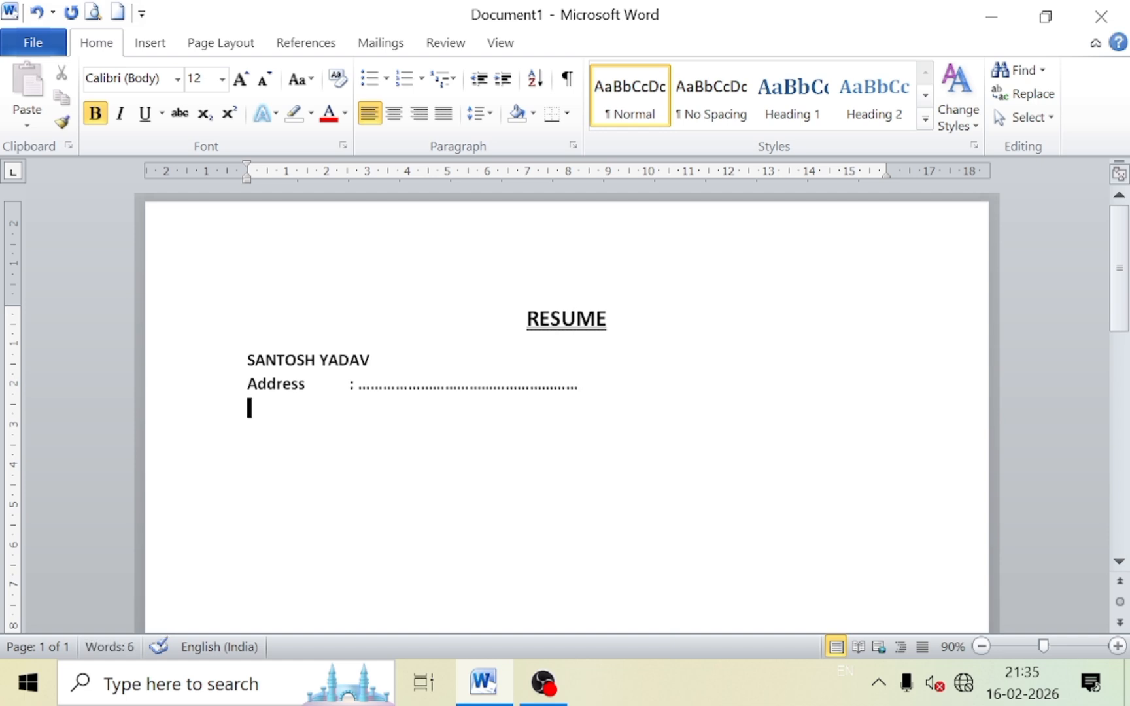
# Add a 'Mob' line with a colon and dotted leader, then begin a new line.
pyautogui.write('M')
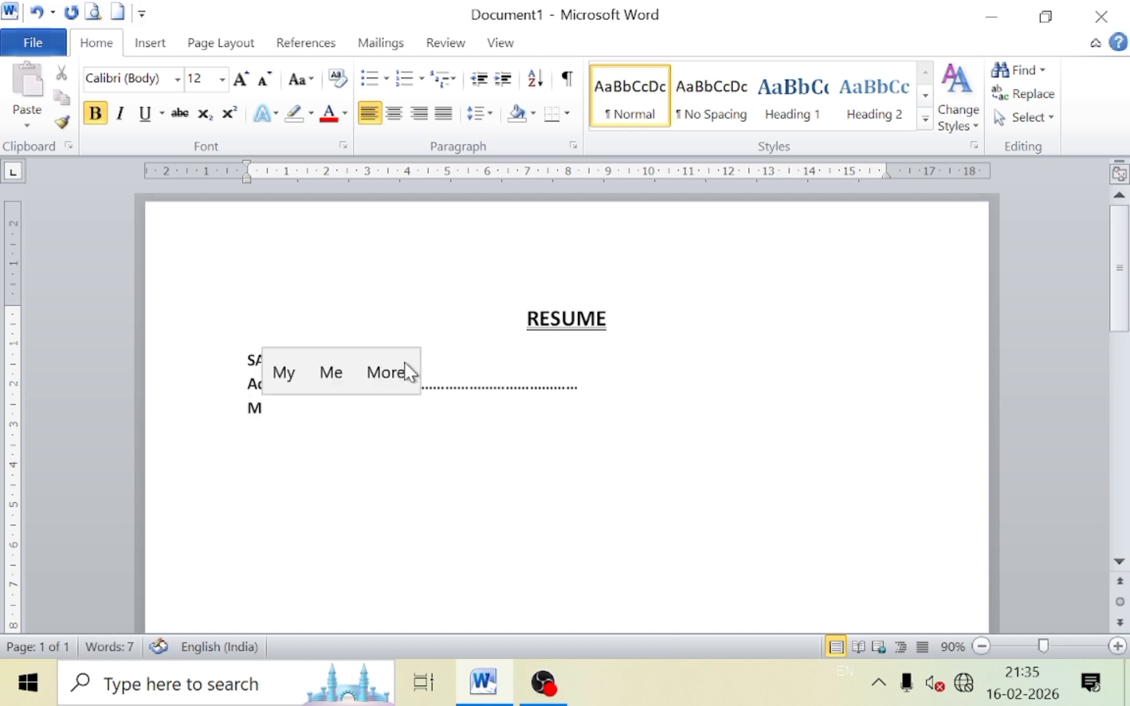
pyautogui.write('ob')
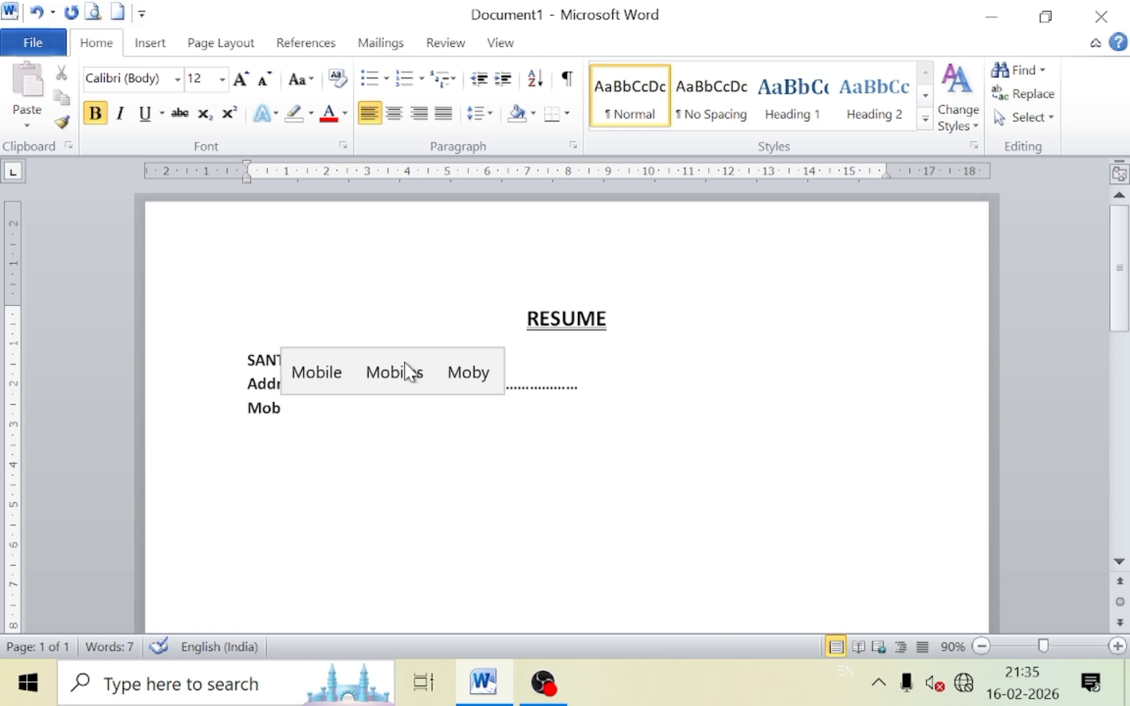
pyautogui.press('Tab')
pyautogui.write('...........................')
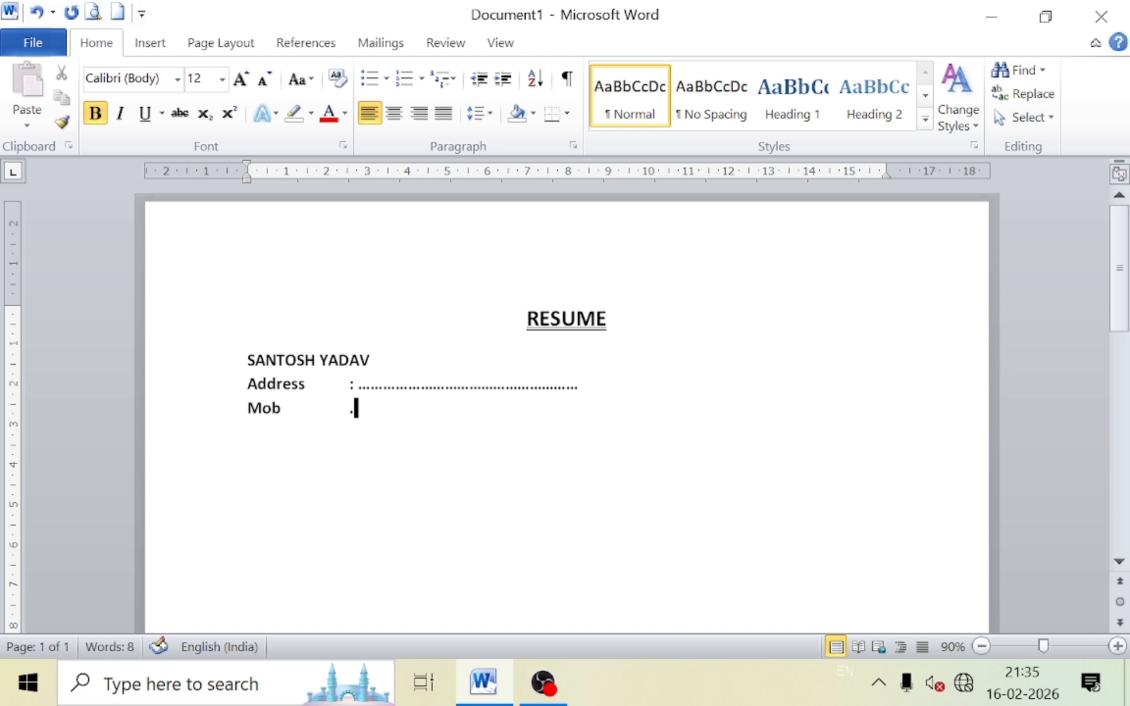
pyautogui.write('.........................')
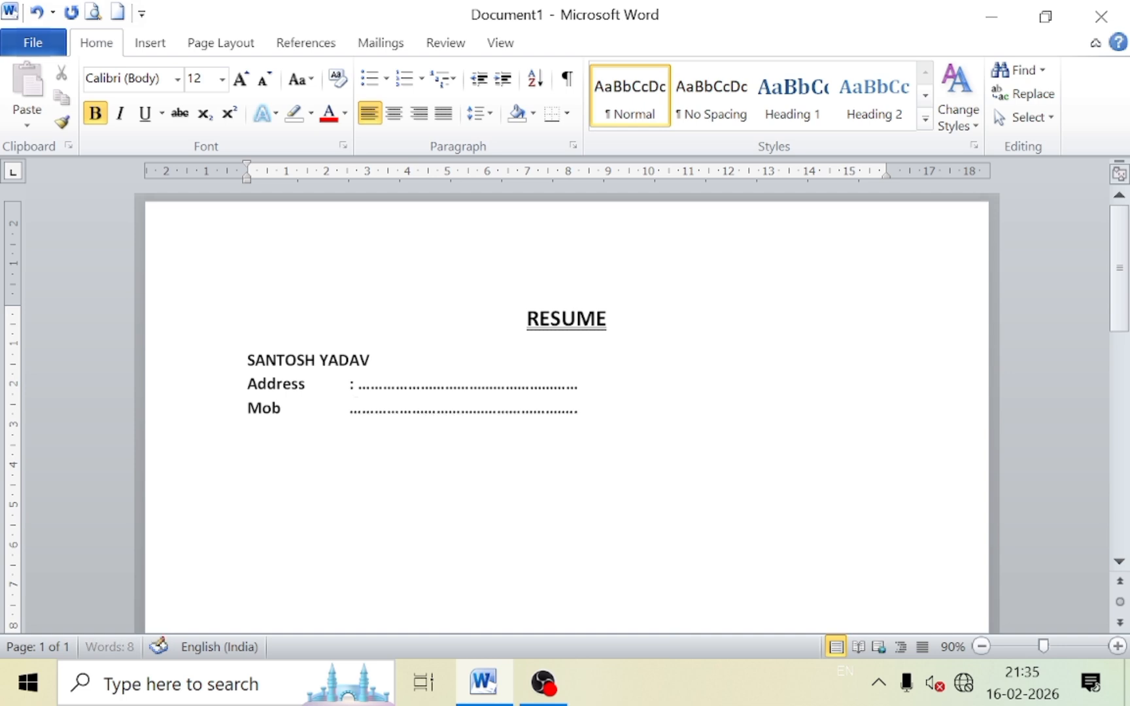
pyautogui.press('BackSpace')
pyautogui.press('BackSpace')
pyautogui.press('BackSpace')
pyautogui.press('BackSpace')
pyautogui.press('BackSpace')
pyautogui.press('BackSpace')
pyautogui.press('BackSpace')
pyautogui.press('BackSpace')
pyautogui.press('Left')
pyautogui.press('Left')
pyautogui.press('Left')
pyautogui.press('Left')
pyautogui.press('Left')
pyautogui.press('Left')
pyautogui.press('Left')
pyautogui.press('Left')
pyautogui.press('Left')
pyautogui.press('Left')
pyautogui.press('Left')
pyautogui.press('Left')
pyautogui.press('Right')
pyautogui.press('Right')
pyautogui.press('Right')
pyautogui.press('Right')
pyautogui.press('Right')
pyautogui.click(352, 407)
pyautogui.write(':')
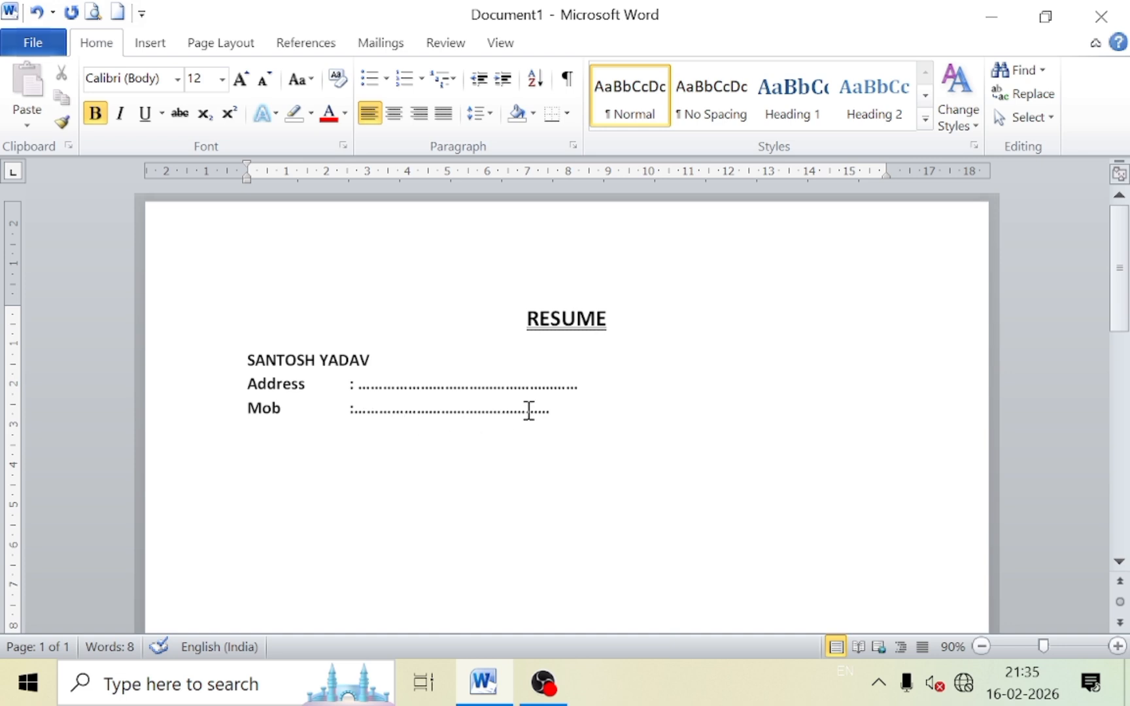
pyautogui.click(551, 413)
pyautogui.press('Return')
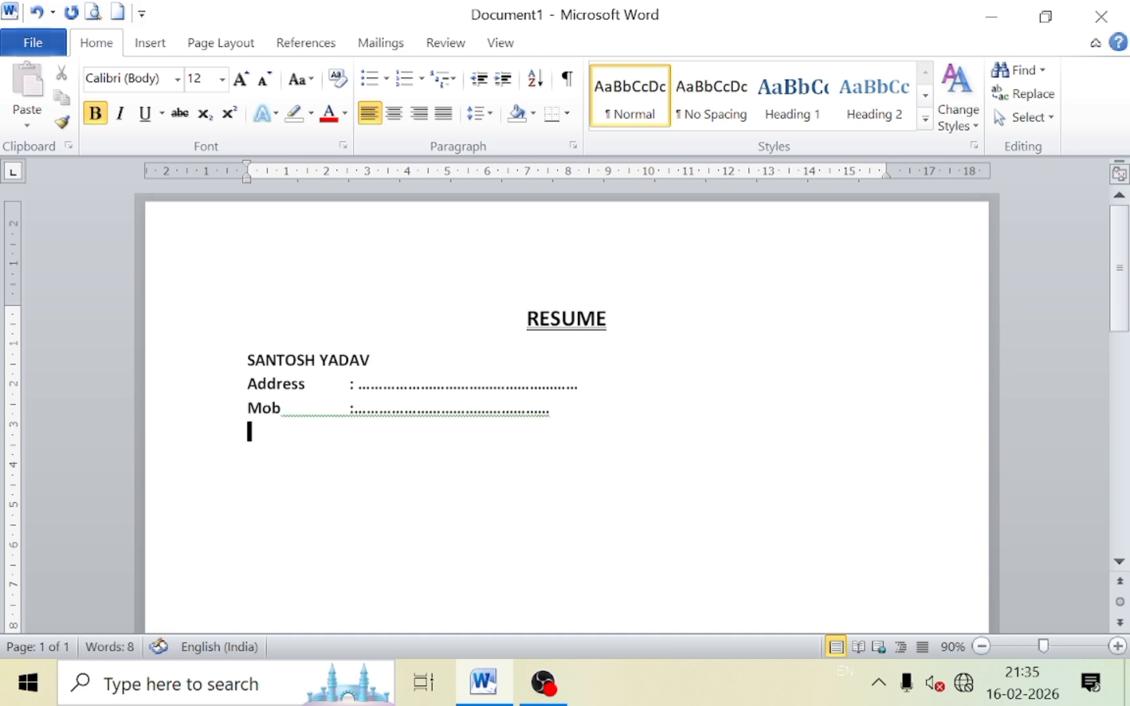
# Add an 'Email' line with a tab, colon and dotted leader.
pyautogui.write('Email')
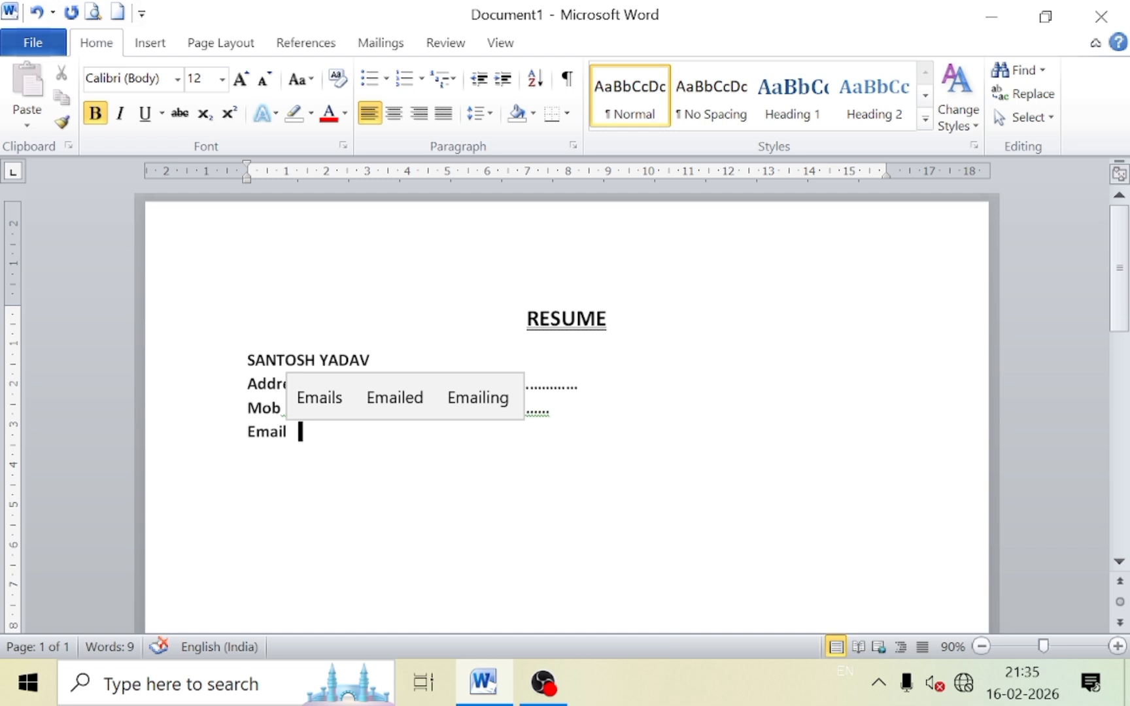
pyautogui.click(416, 303)
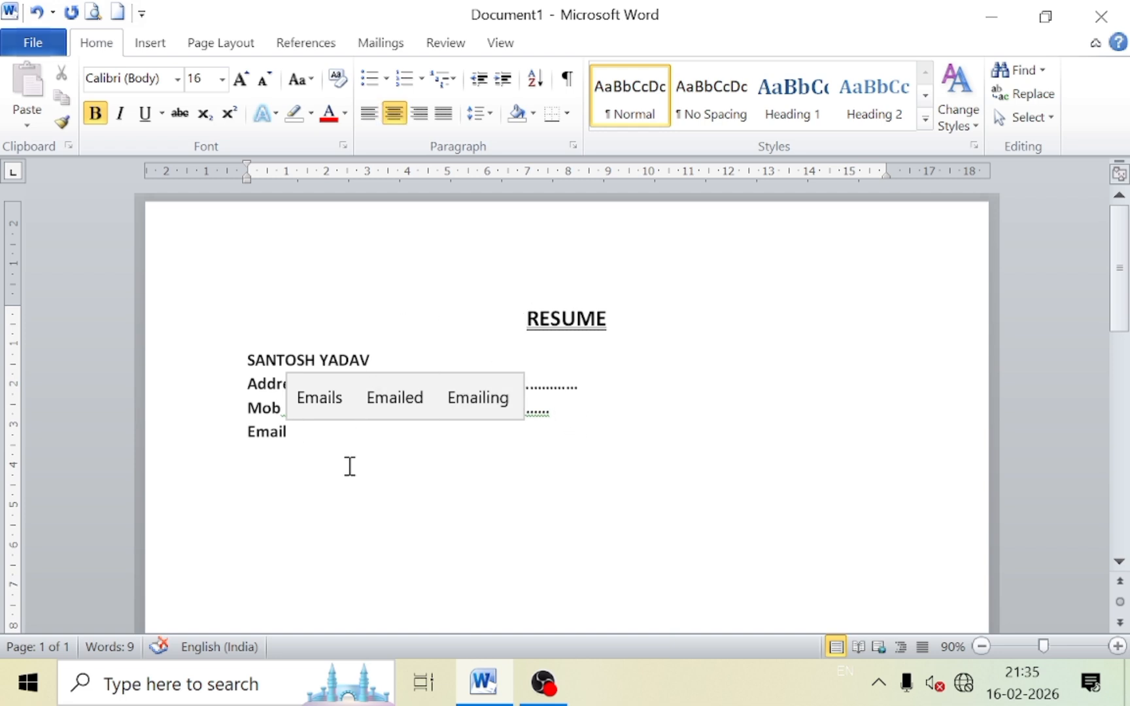
pyautogui.click(333, 444)
pyautogui.press('Tab')
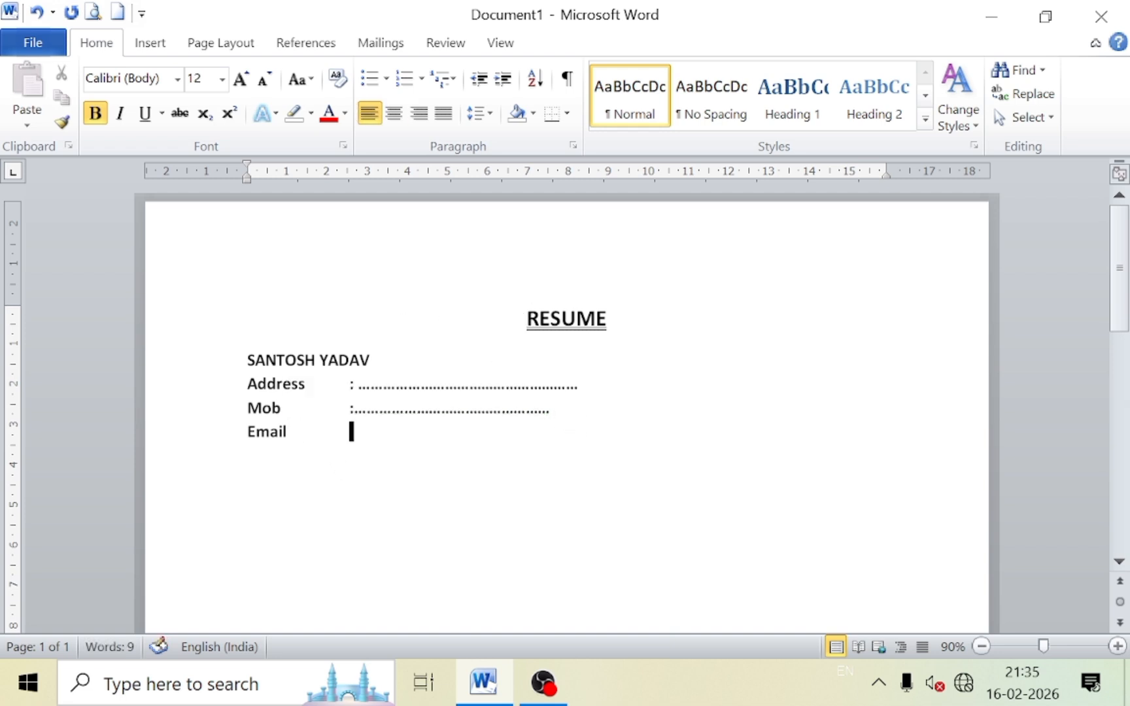
pyautogui.write(':')
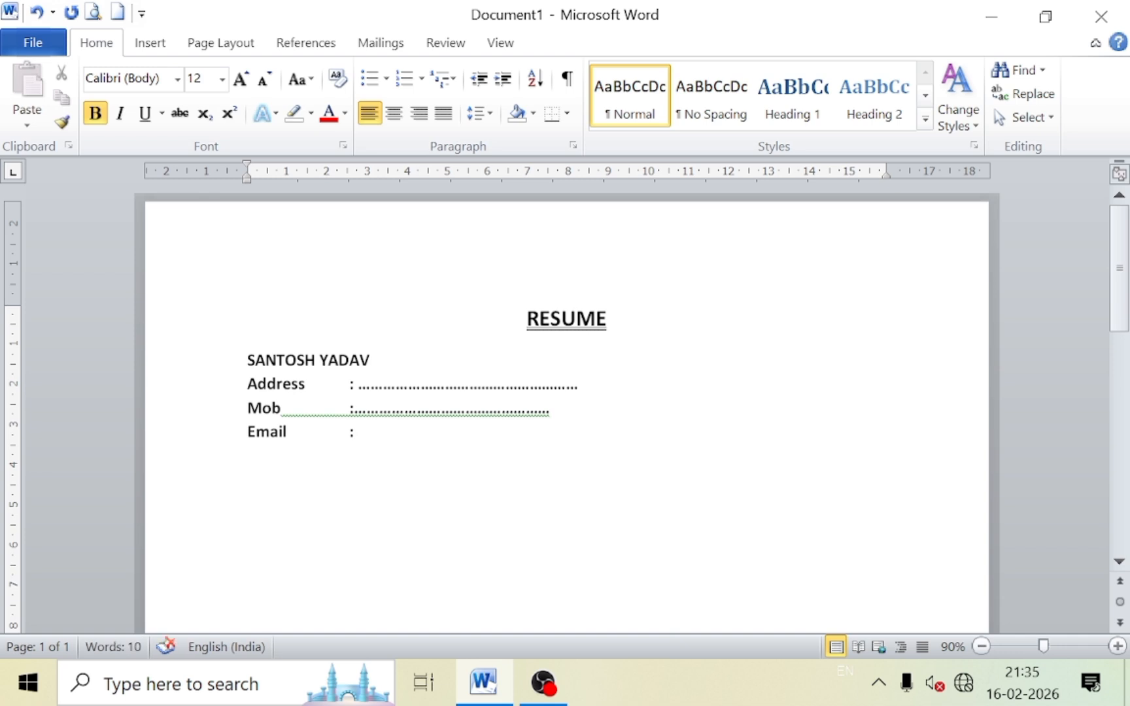
pyautogui.write('................................')
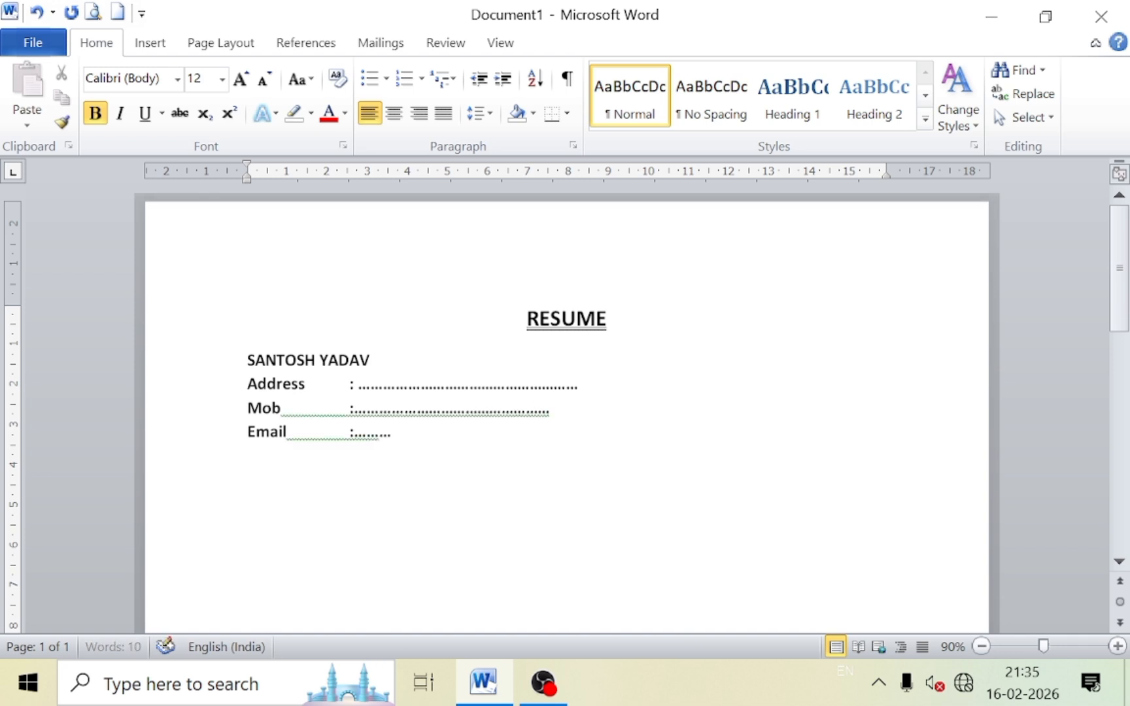
pyautogui.write('....................')
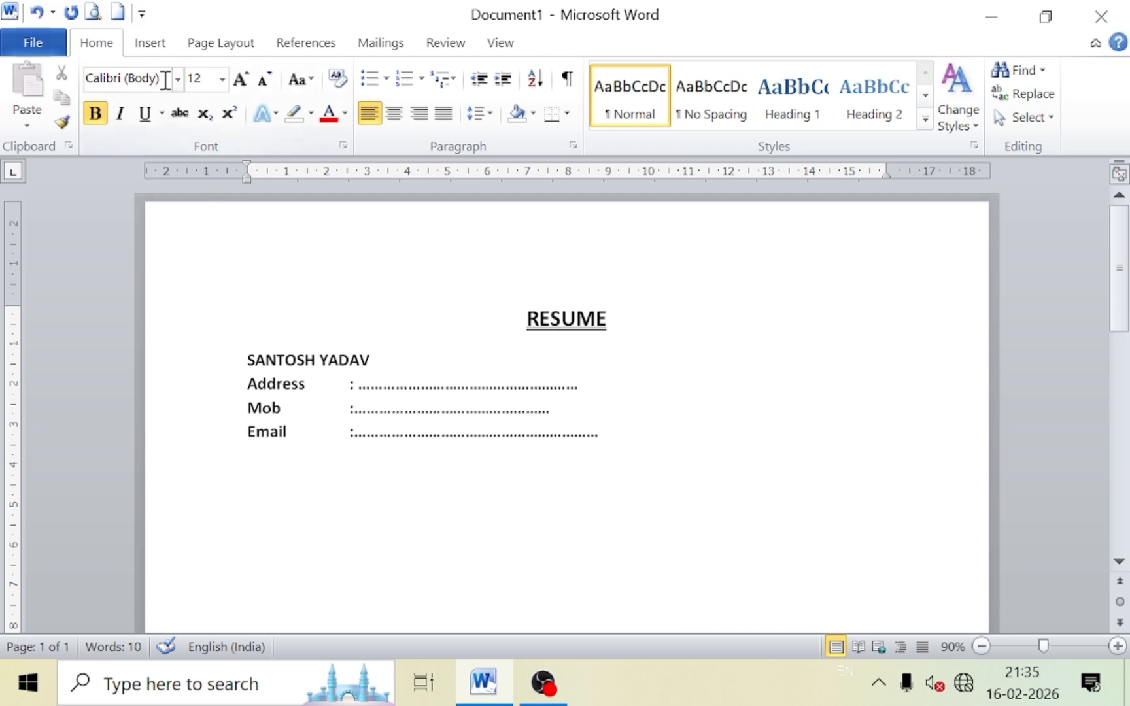
# Draw a horizontal line across the page just below the Email line.
pyautogui.click(152, 48)
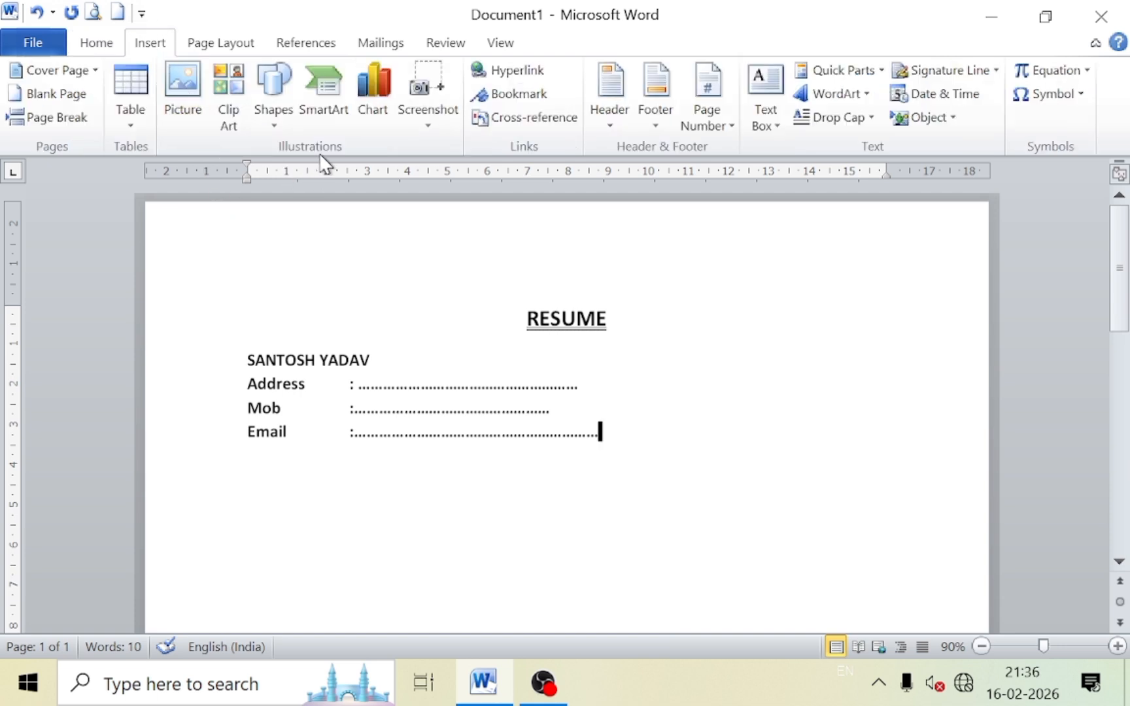
pyautogui.click(283, 114)
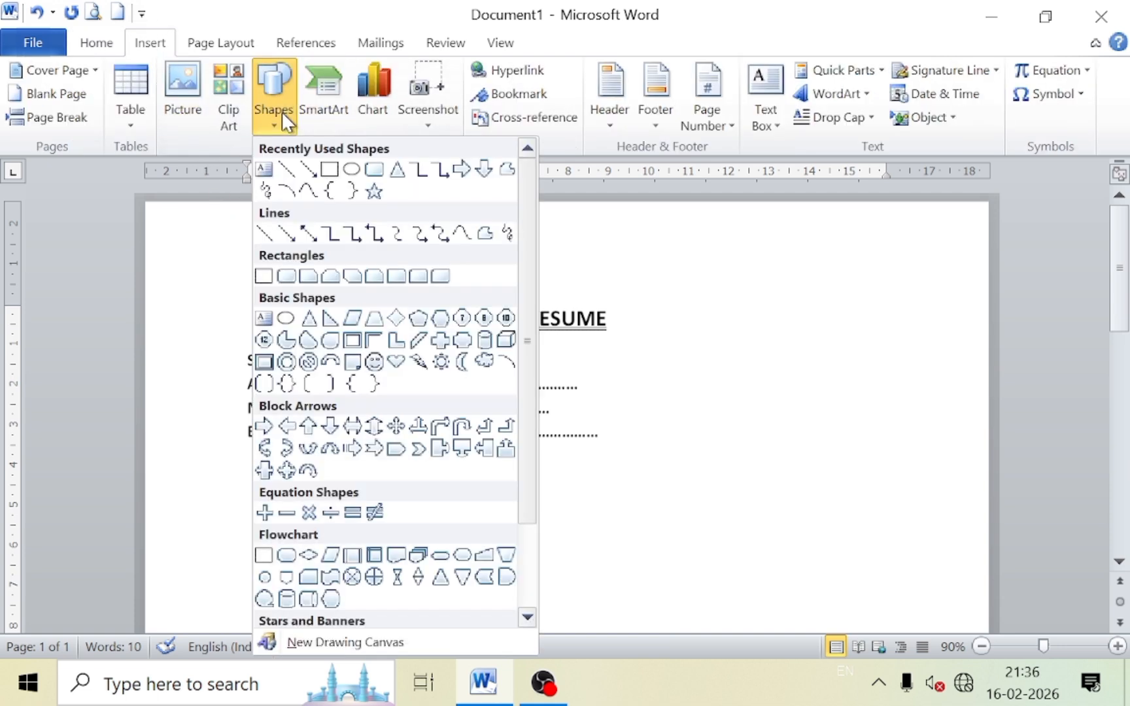
pyautogui.click(329, 168)
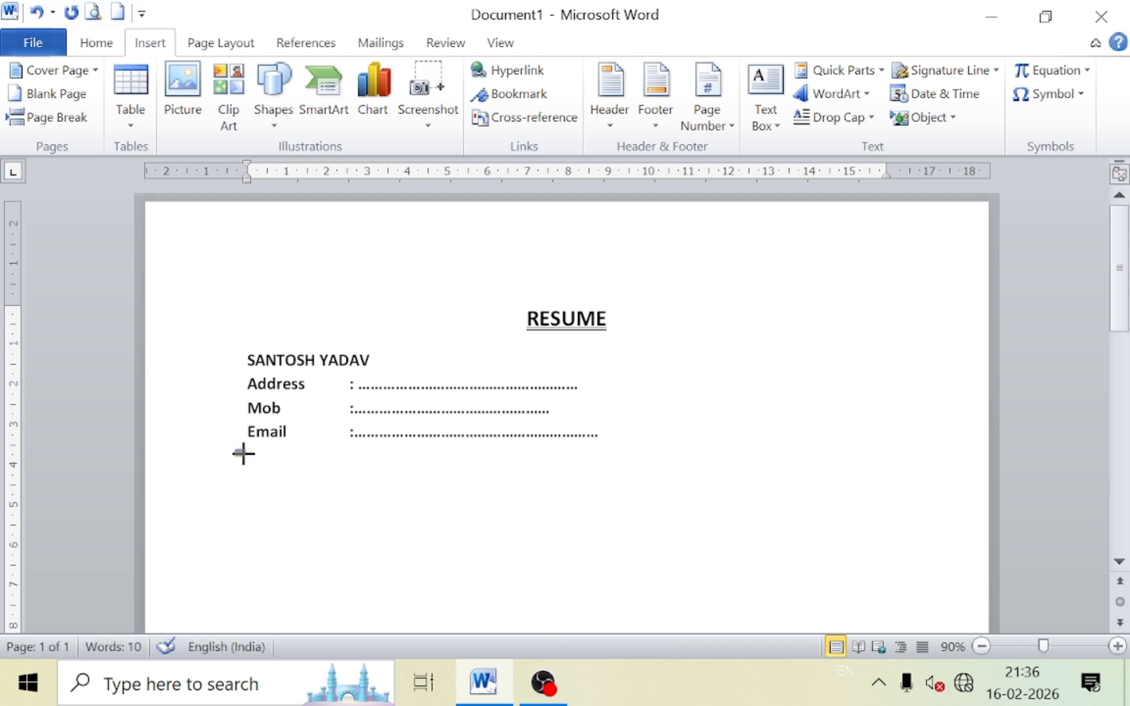
pyautogui.moveTo(236, 451)
pyautogui.mouseDown()
pyautogui.moveTo(638, 465)
pyautogui.moveTo(890, 448)
pyautogui.moveTo(943, 457)
pyautogui.mouseUp()
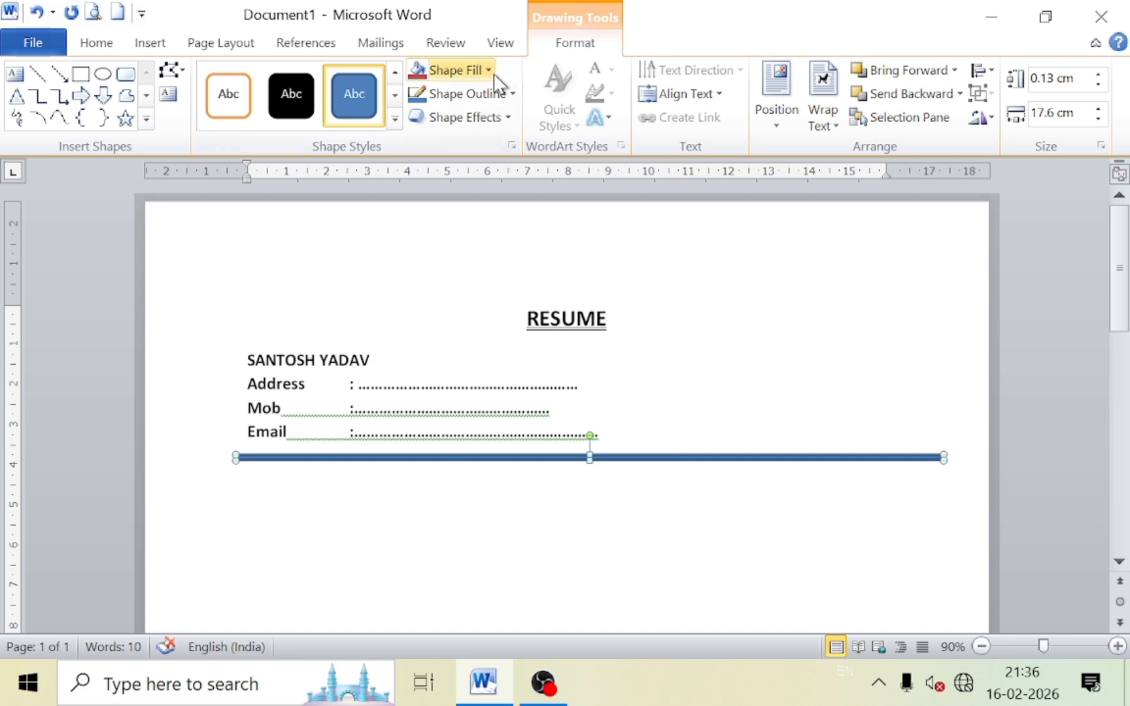
# Colour the line red and remove its outline.
pyautogui.click(460, 72)
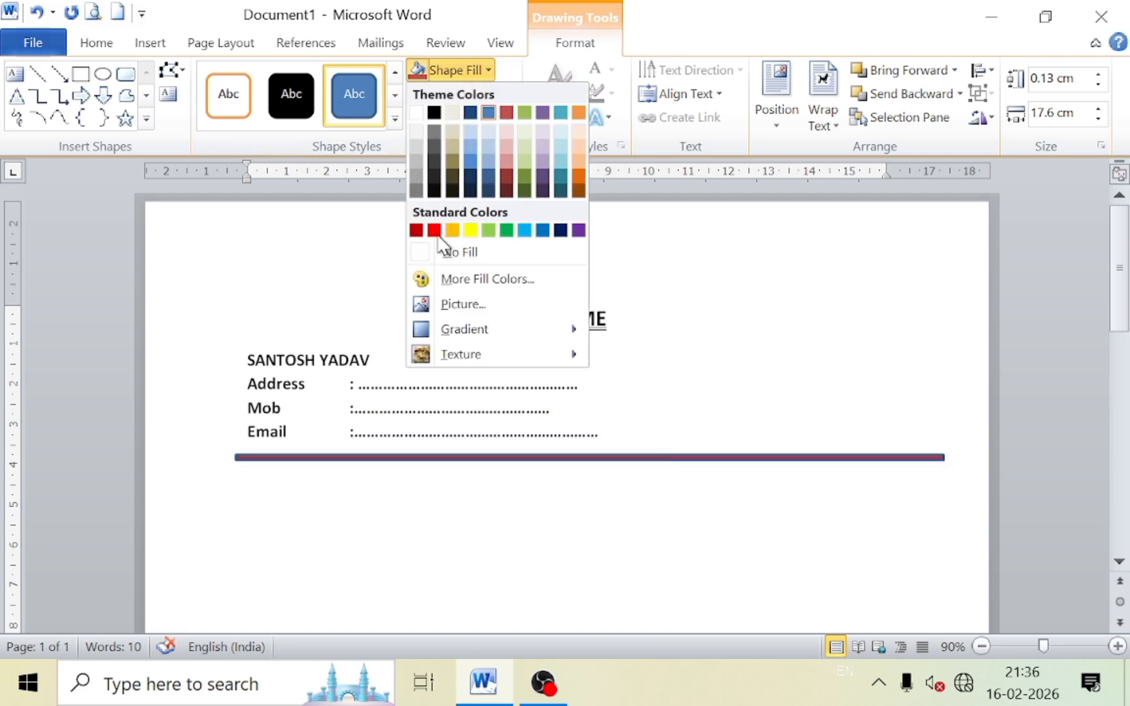
pyautogui.click(434, 231)
pyautogui.click(463, 94)
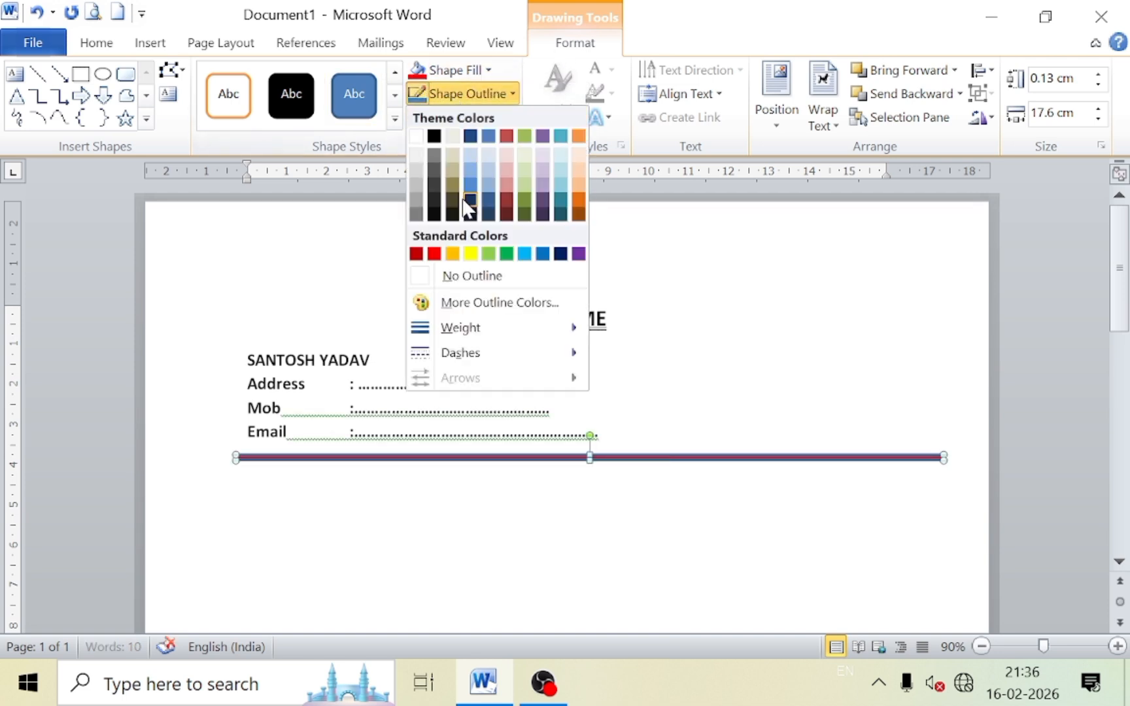
pyautogui.click(463, 277)
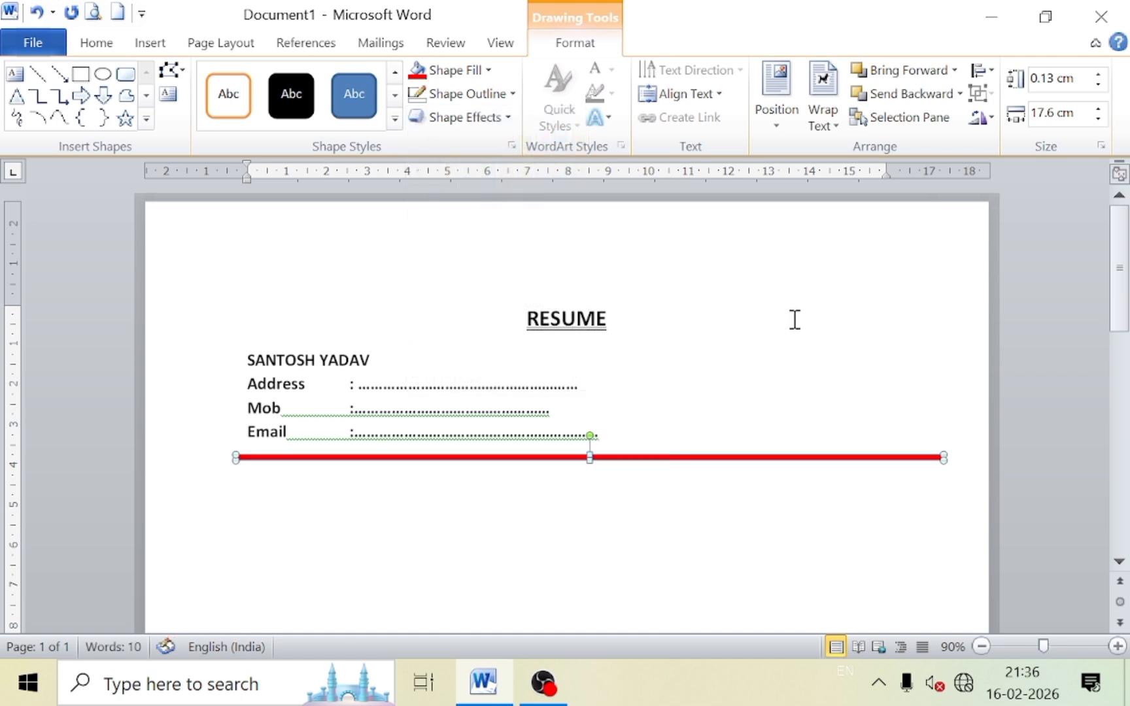
pyautogui.click(794, 319)
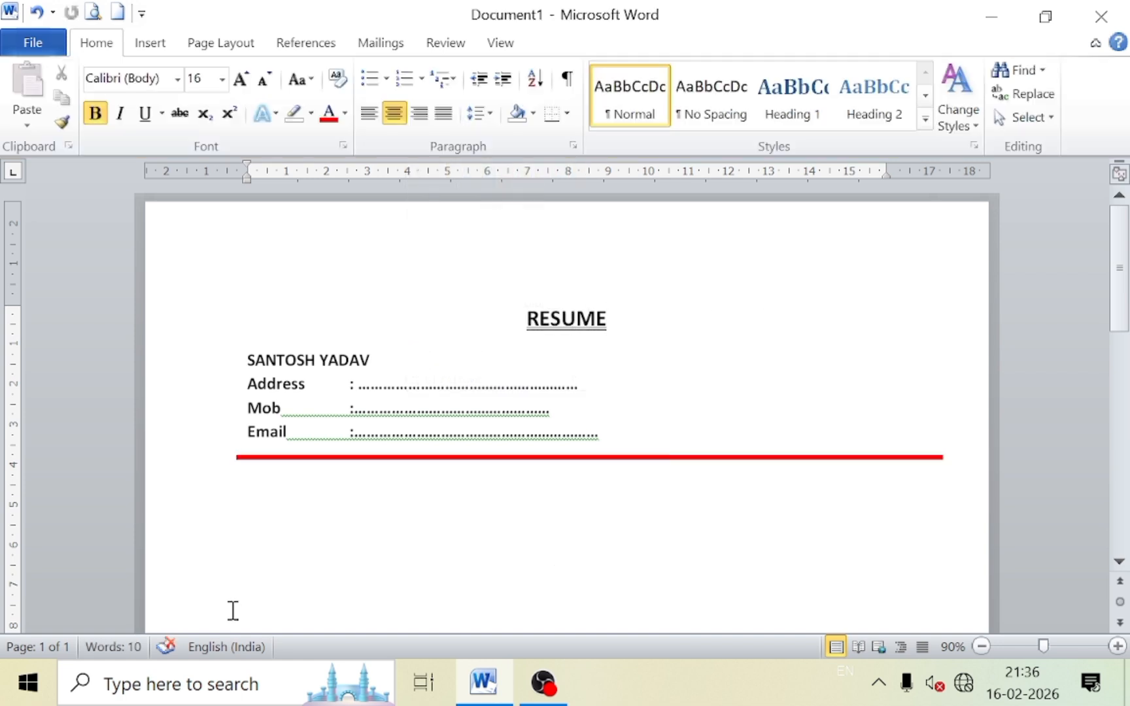
# Type the heading 'CAREER OBJECTIVE' below the red rule with a blank line above it.
pyautogui.click(255, 483)
pyautogui.click(651, 411)
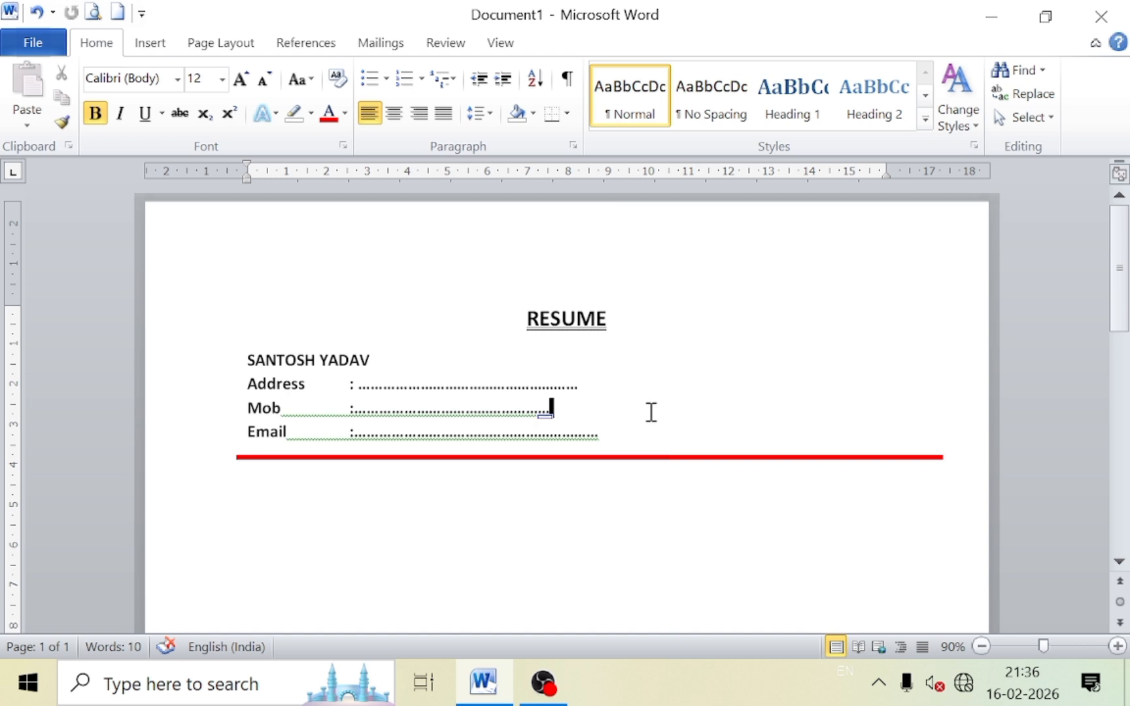
pyautogui.click(659, 429)
pyautogui.press('Return')
pyautogui.press('Return')
pyautogui.write('CAR')
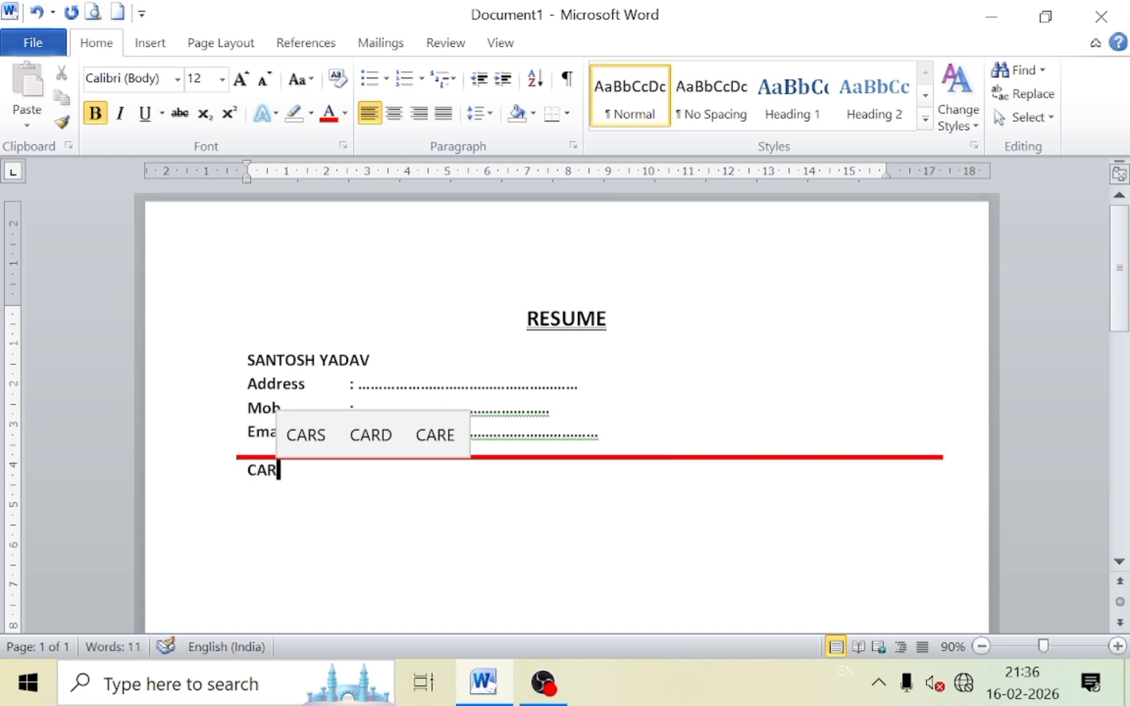
pyautogui.write('EER')
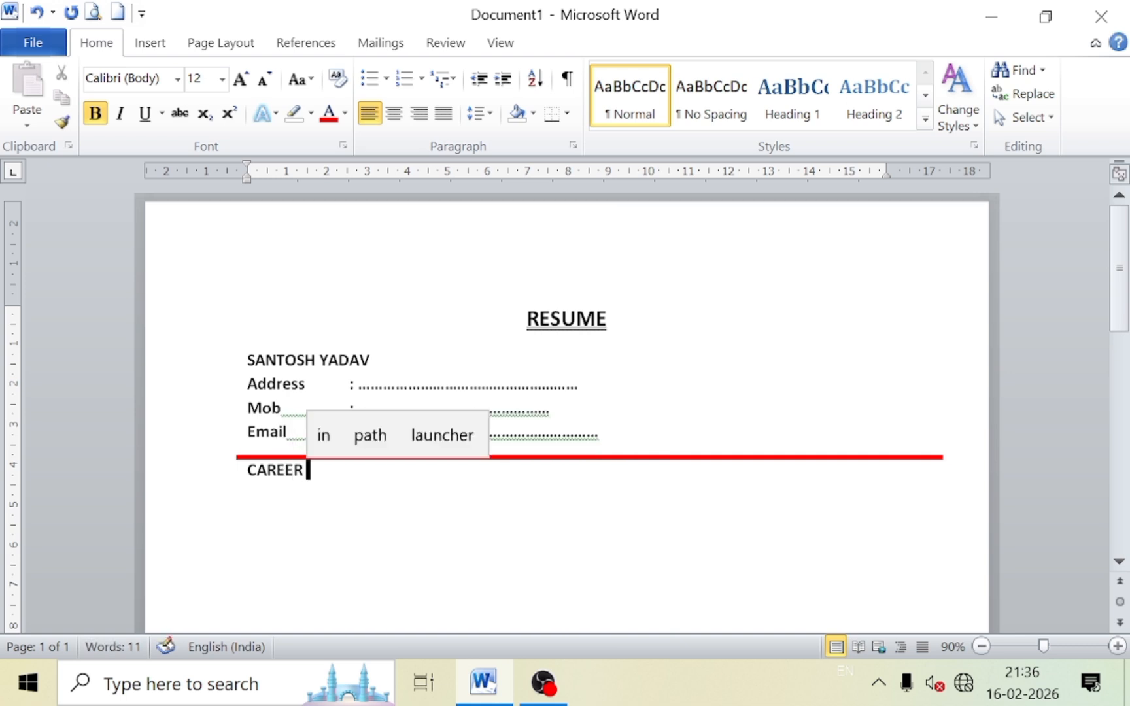
pyautogui.write(' OBJ')
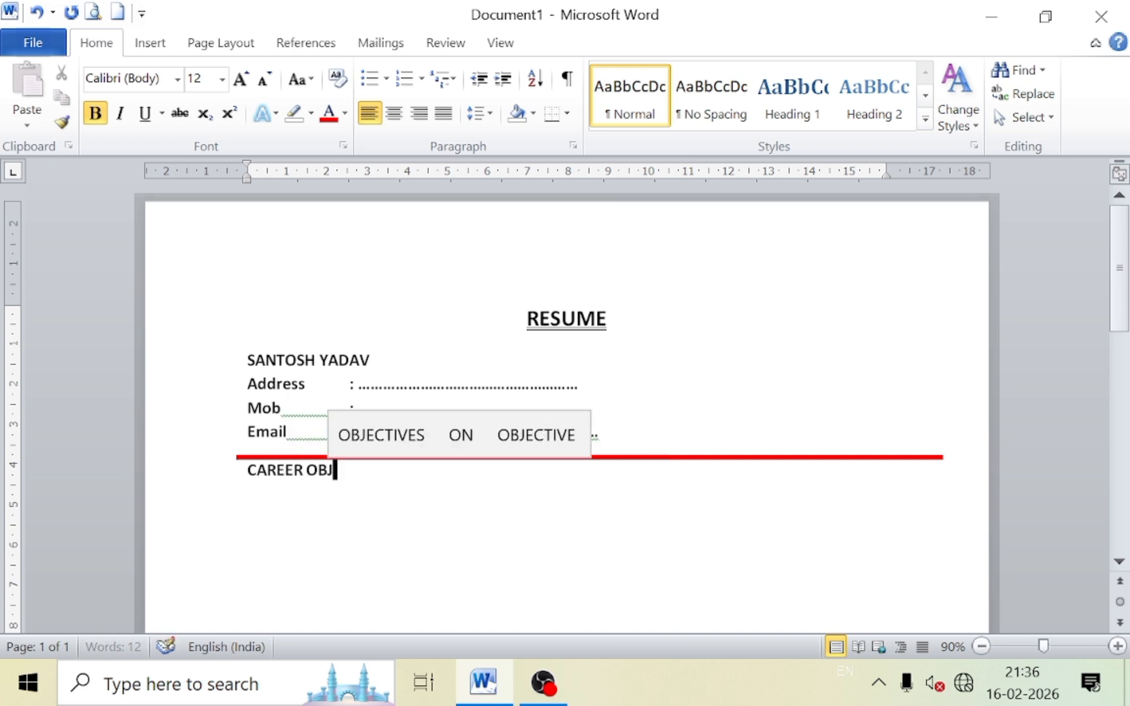
pyautogui.write('ECTIVE')
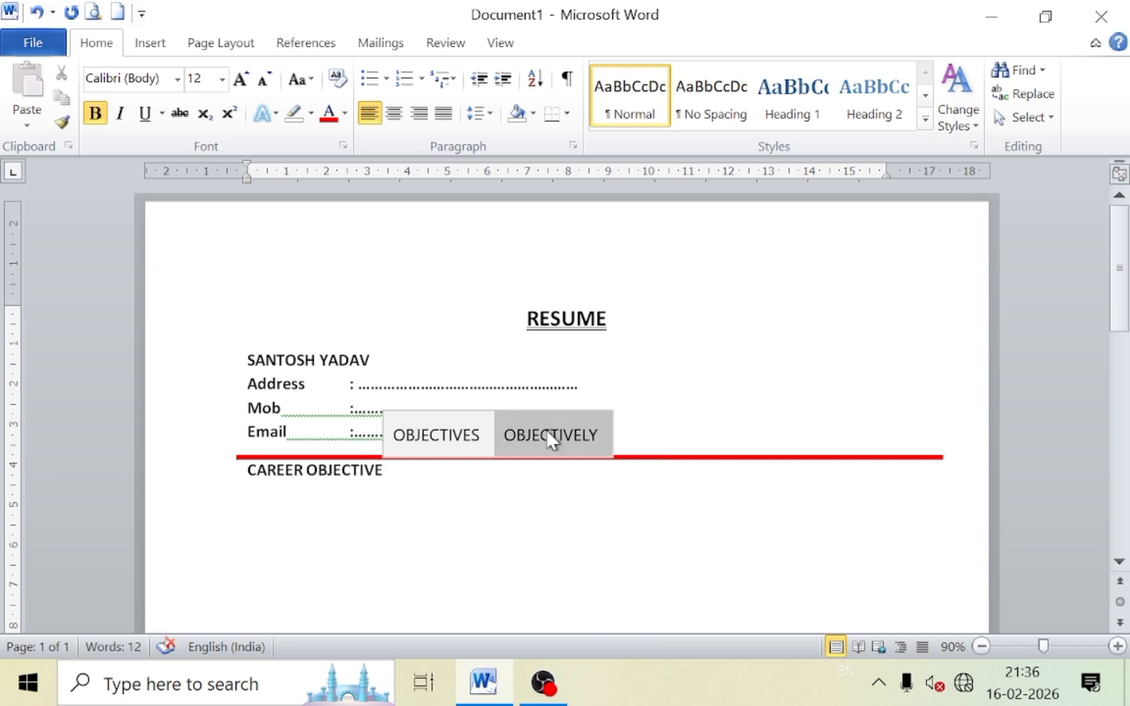
pyautogui.click(248, 471)
pyautogui.press('Return')
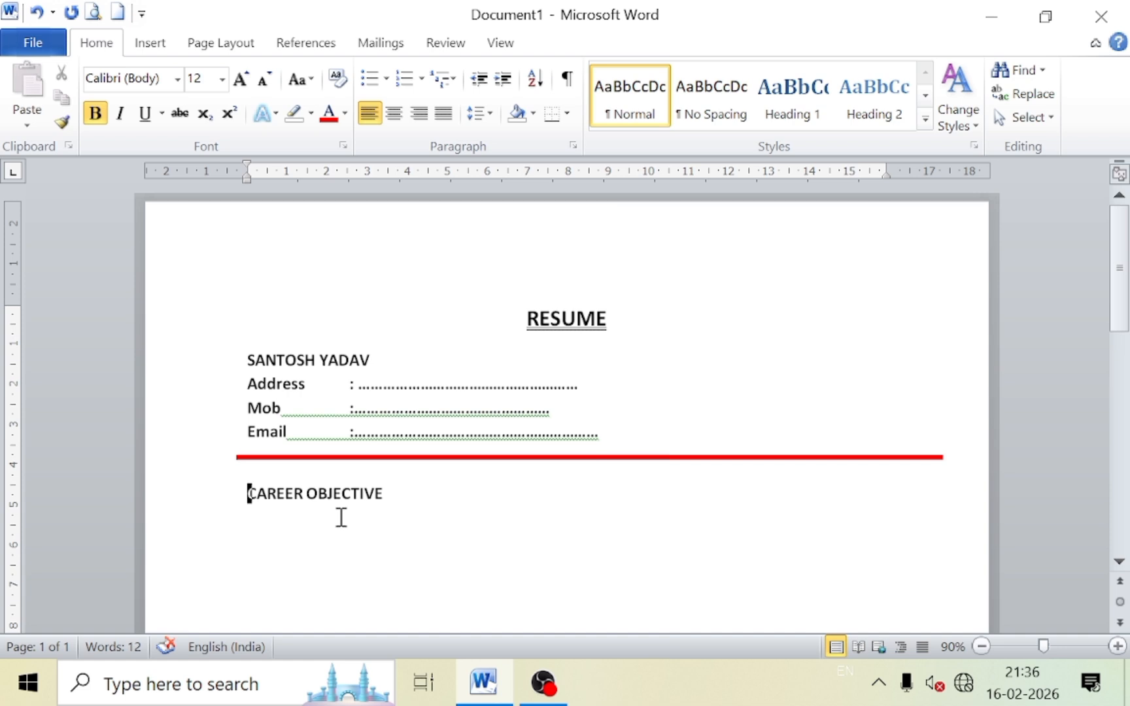
# Draw a page-wide rectangle over the CAREER OBJECTIVE line.
pyautogui.click(157, 46)
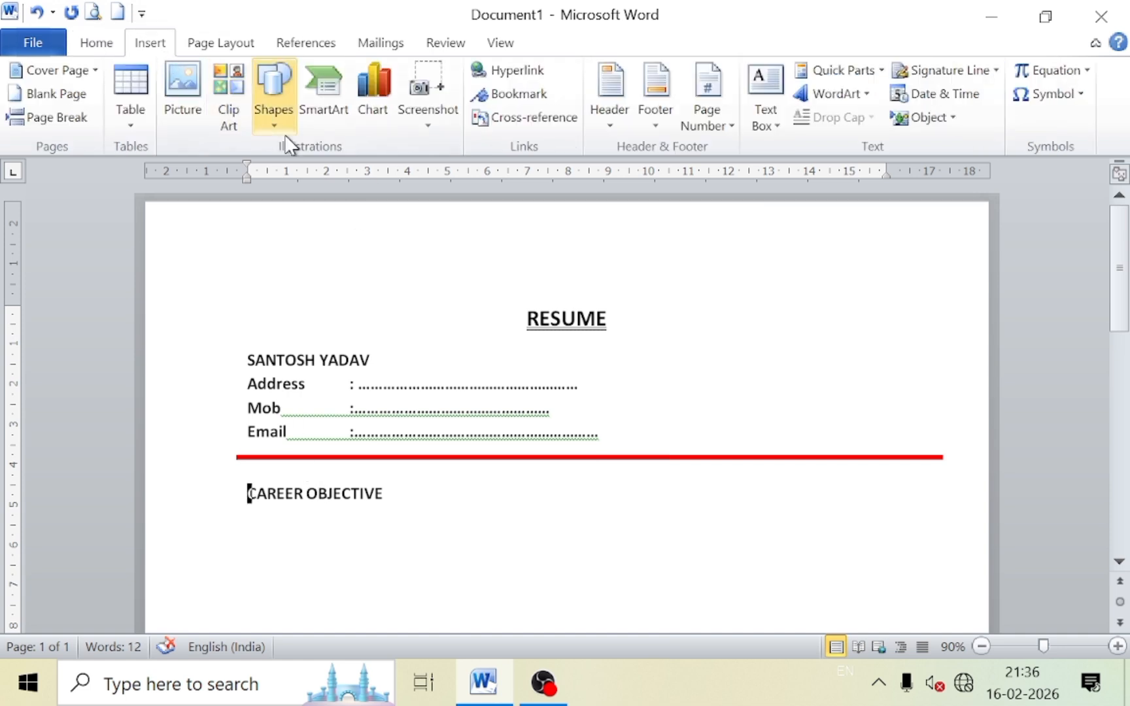
pyautogui.click(277, 104)
pyautogui.click(330, 171)
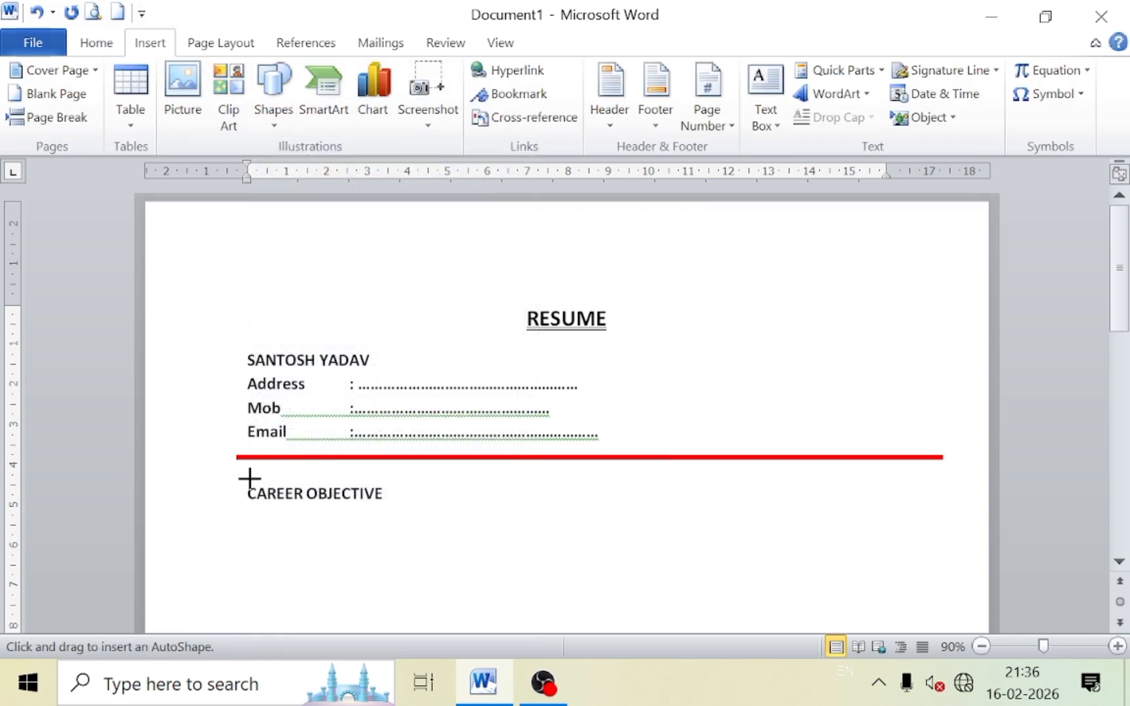
pyautogui.moveTo(235, 481)
pyautogui.mouseDown()
pyautogui.moveTo(298, 504)
pyautogui.moveTo(963, 515)
pyautogui.moveTo(943, 513)
pyautogui.mouseUp()
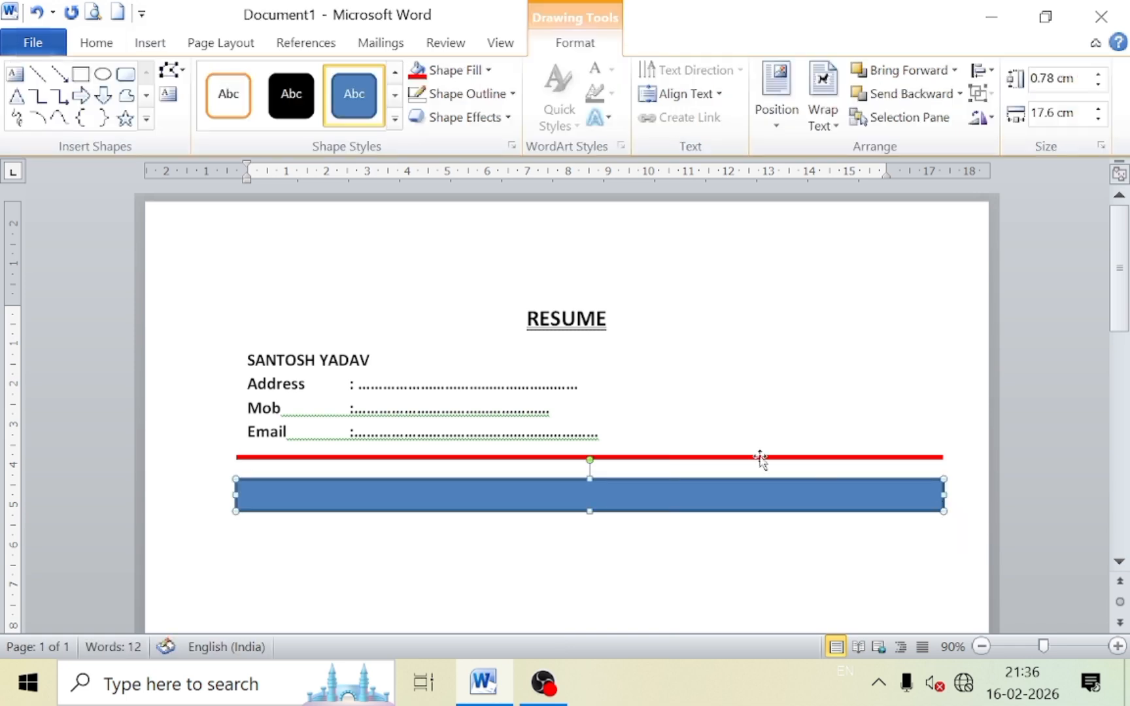
# Fill the rectangle light blue with no outline and send it behind the text.
pyautogui.click(458, 70)
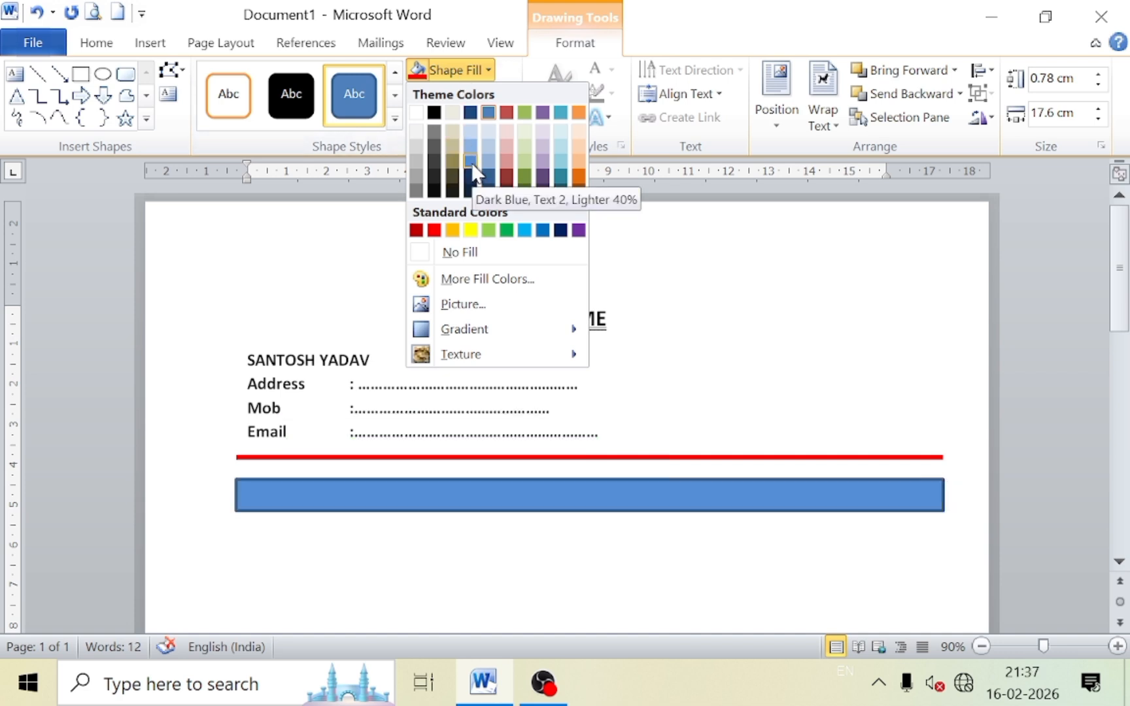
pyautogui.click(523, 230)
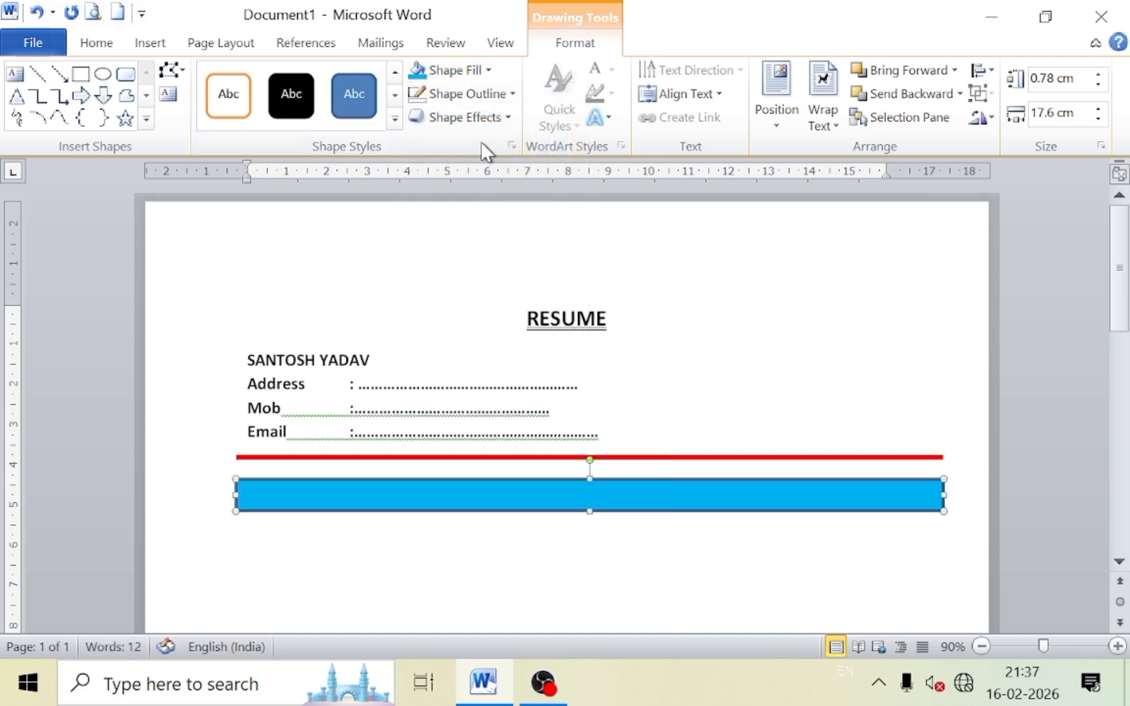
pyautogui.click(466, 94)
pyautogui.click(484, 280)
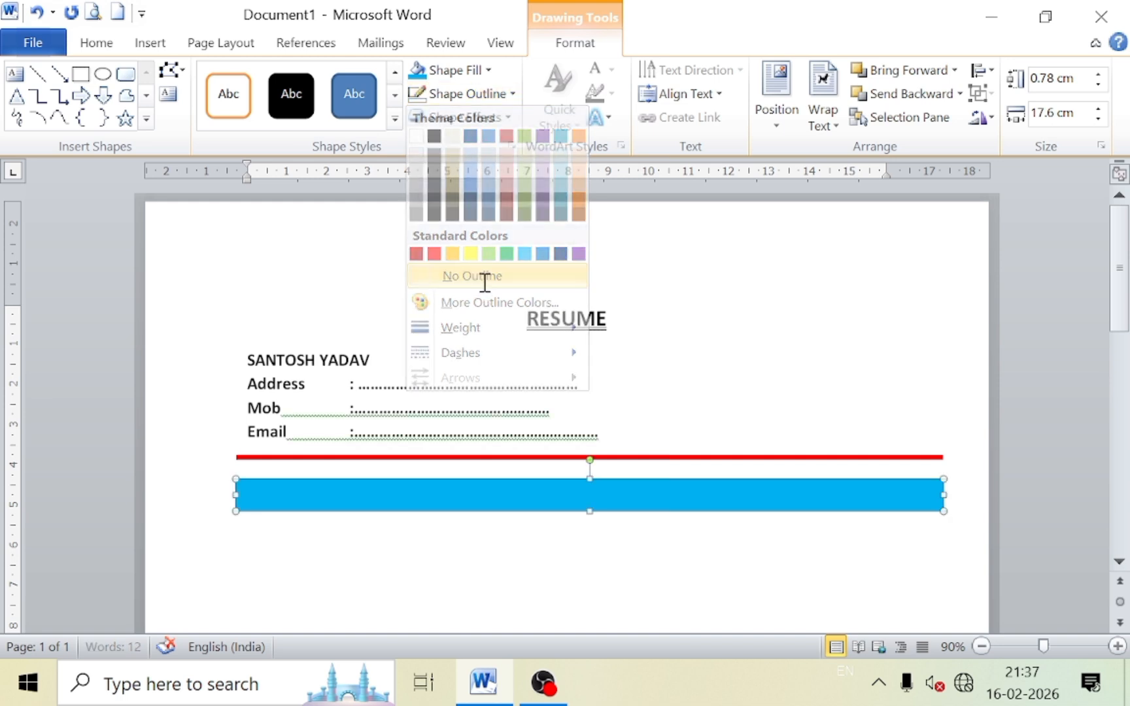
pyautogui.click(960, 95)
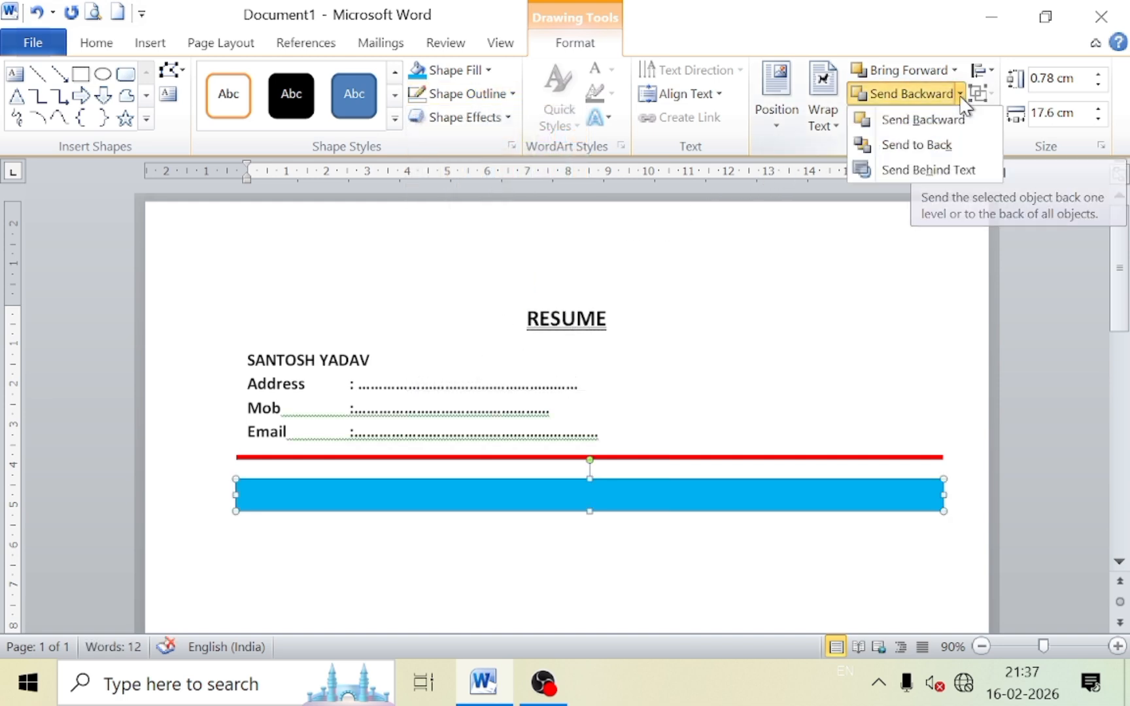
pyautogui.click(935, 169)
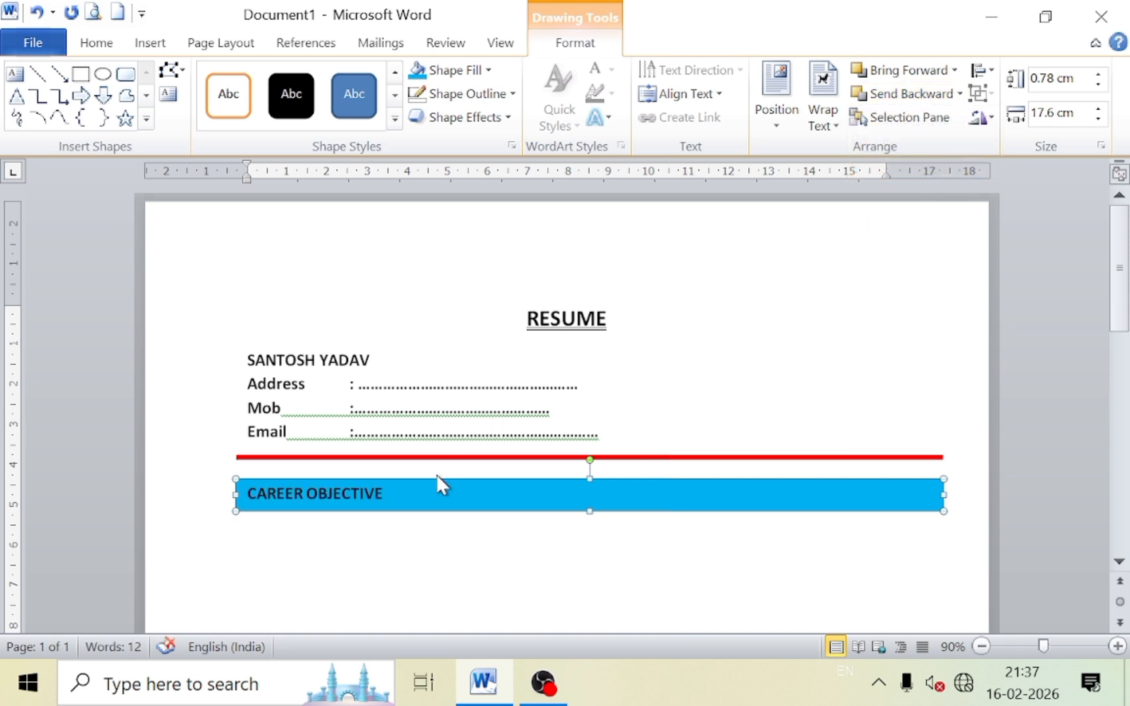
pyautogui.moveTo(386, 493); pyautogui.dragTo(253, 483)
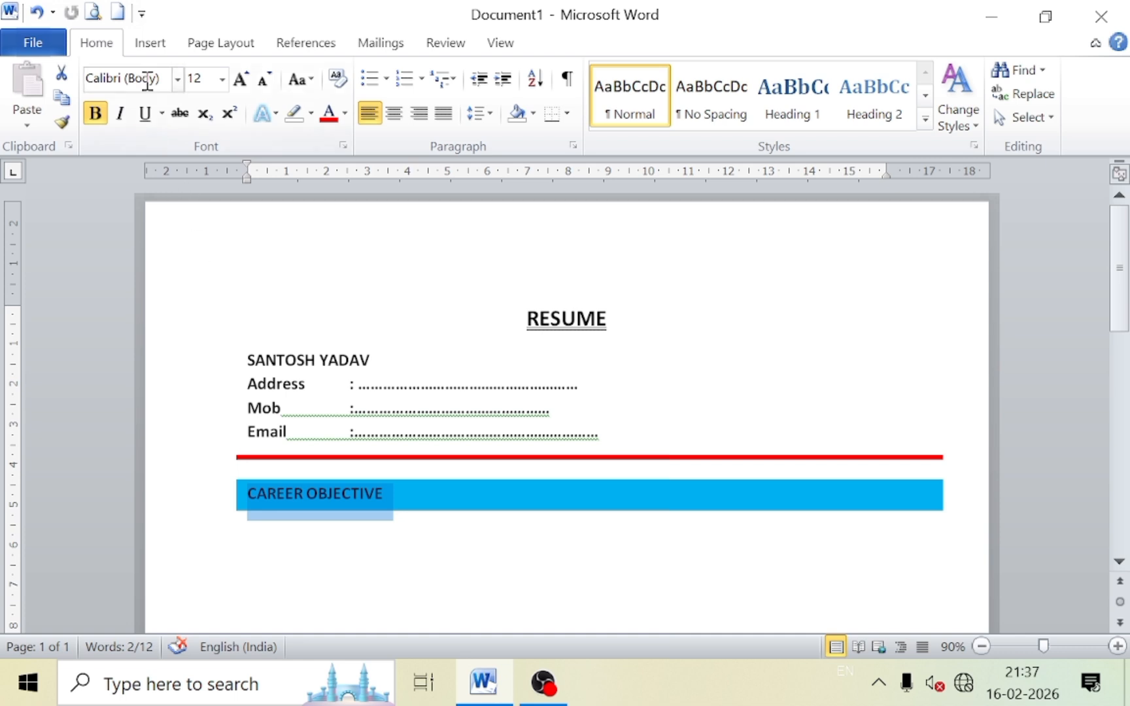
# Colour the CAREER OBJECTIVE text white and move below the heading.
pyautogui.click(345, 113)
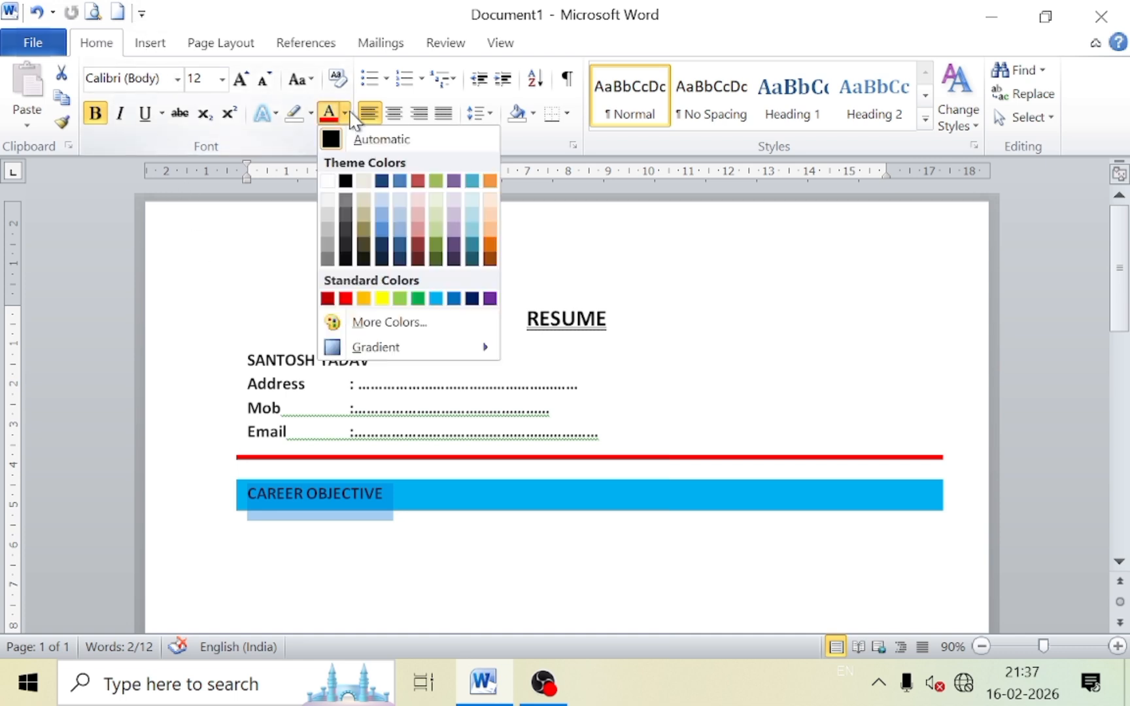
pyautogui.click(333, 181)
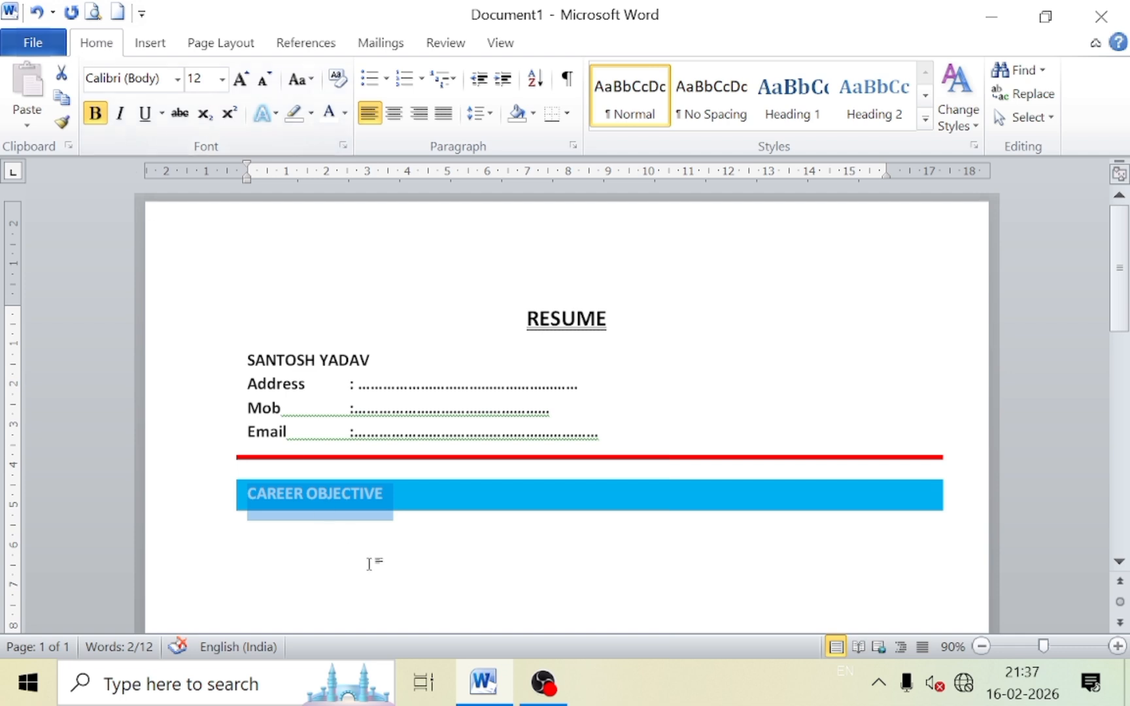
pyautogui.click(332, 547)
pyautogui.click(396, 500)
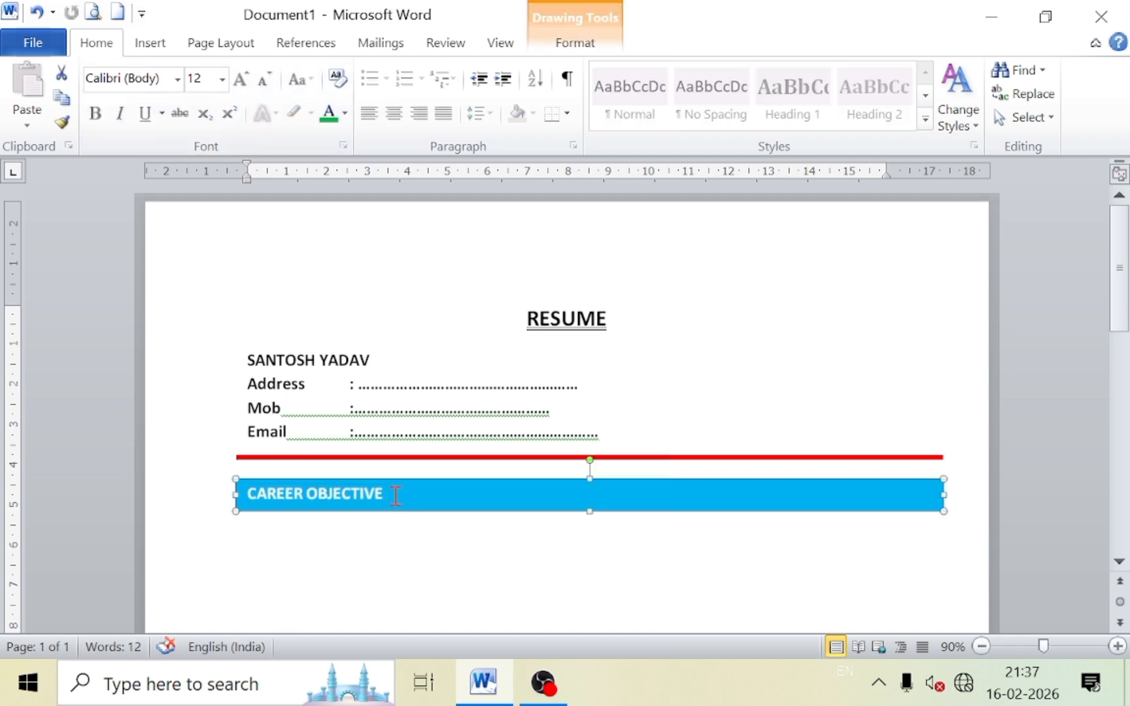
pyautogui.click(393, 495)
pyautogui.press('Home')
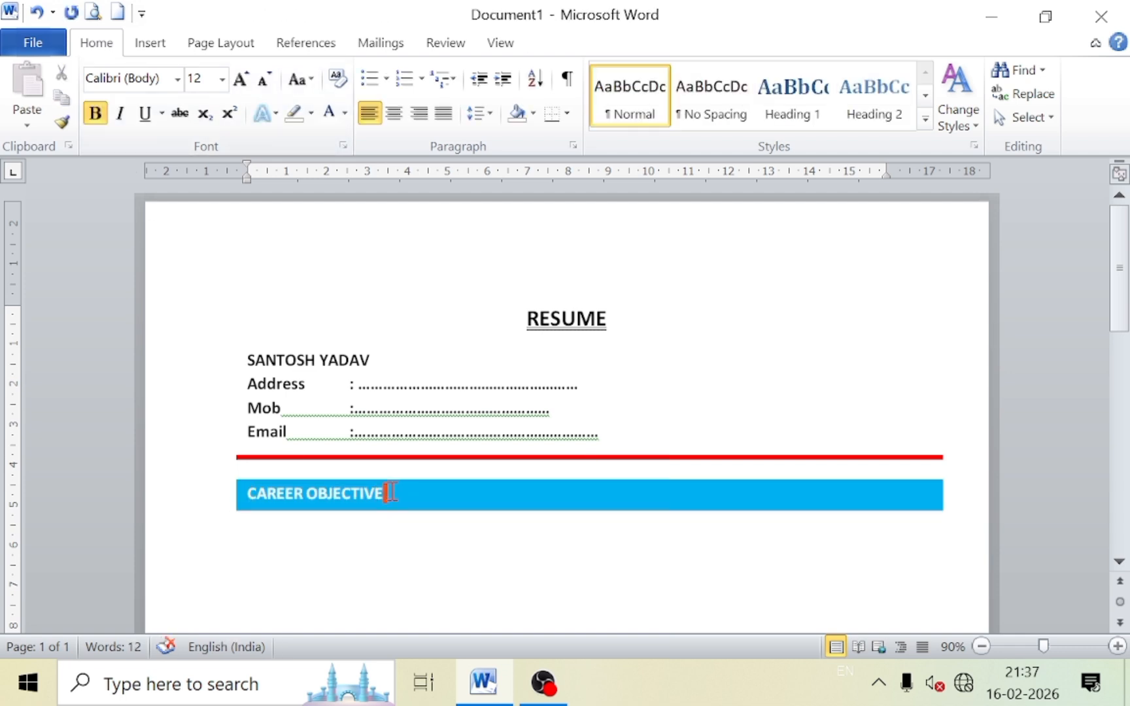
pyautogui.press('Down')
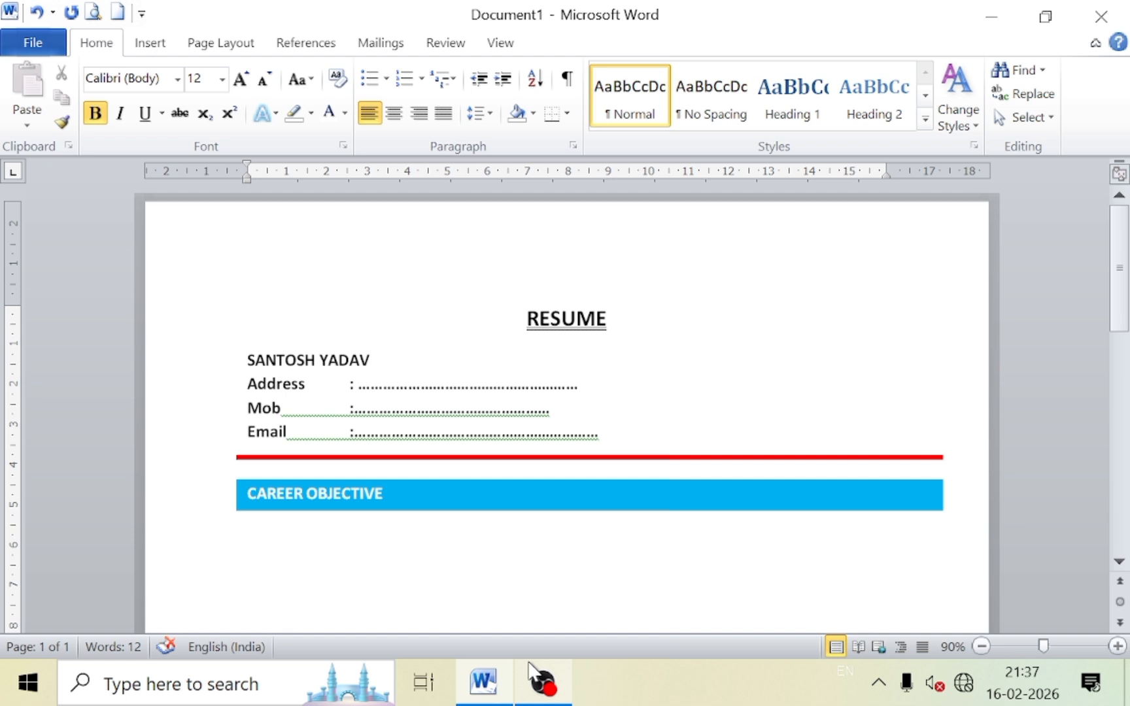
# Insert a sample paragraph under CAREER OBJECTIVE, set it to Automatic black, and end it with 'charts.'.
pyautogui.write('RA')
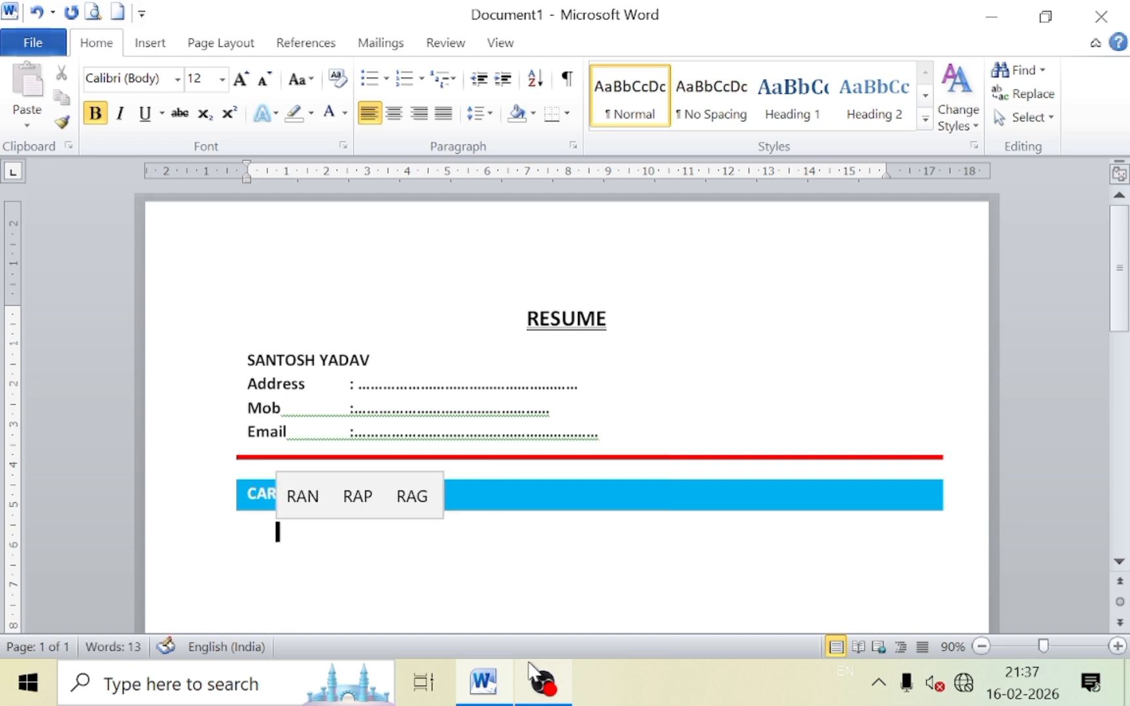
pyautogui.write('ND')
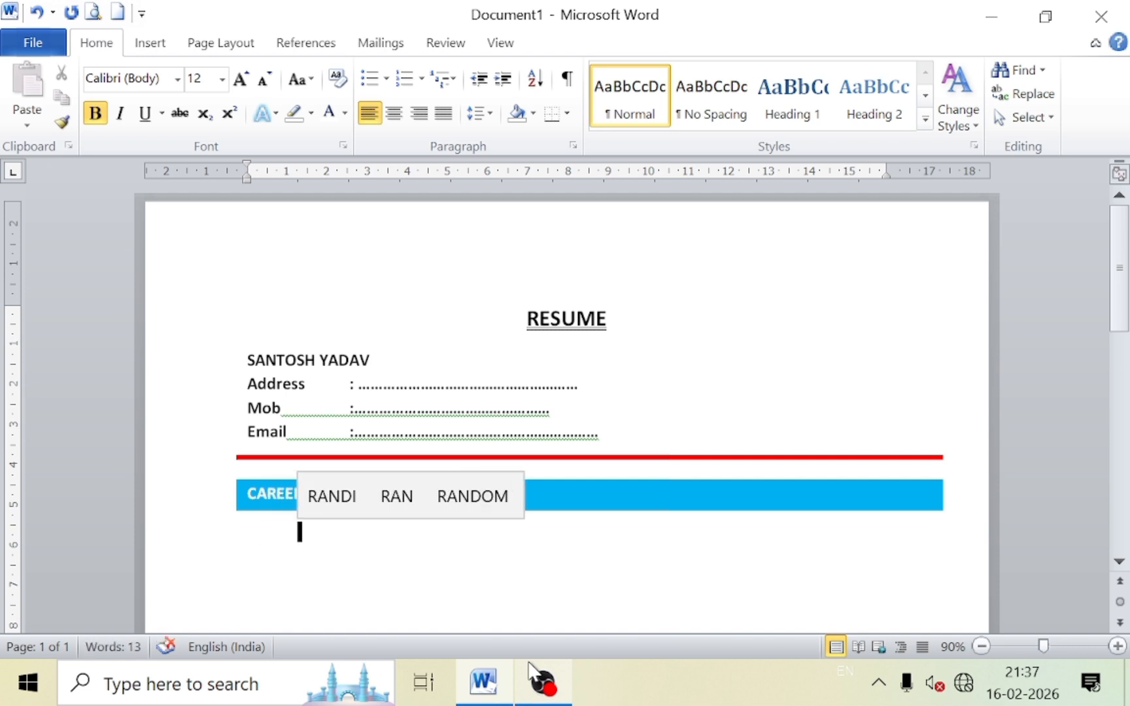
pyautogui.write('OM')
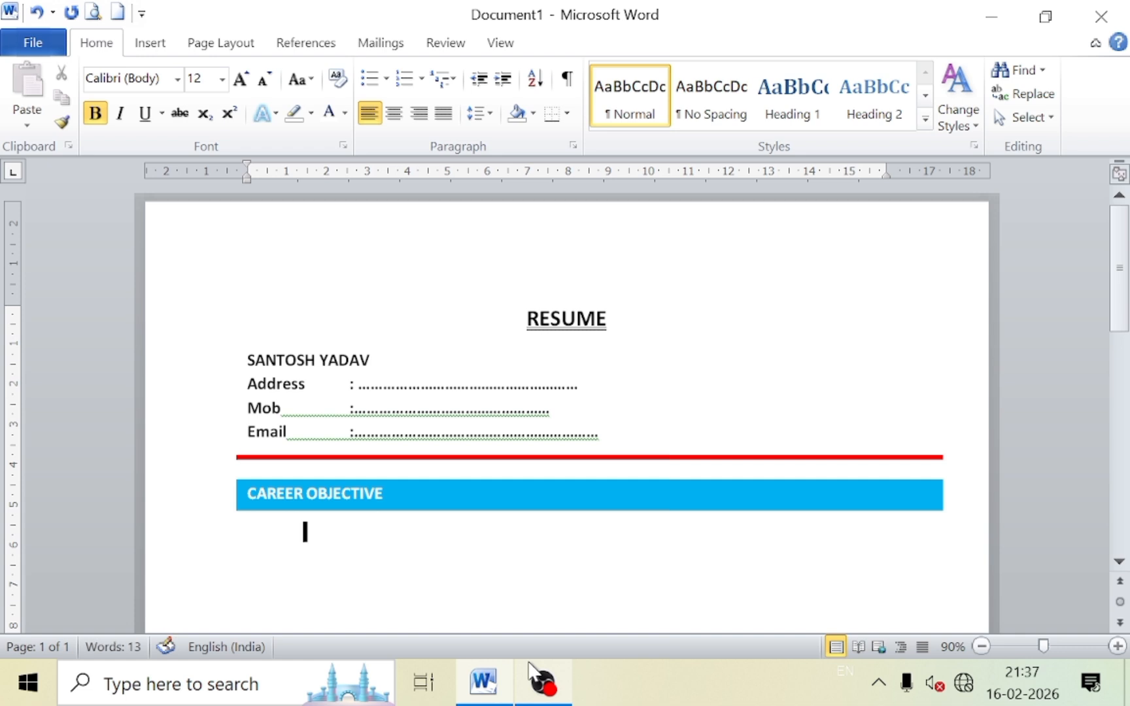
pyautogui.press('Return')
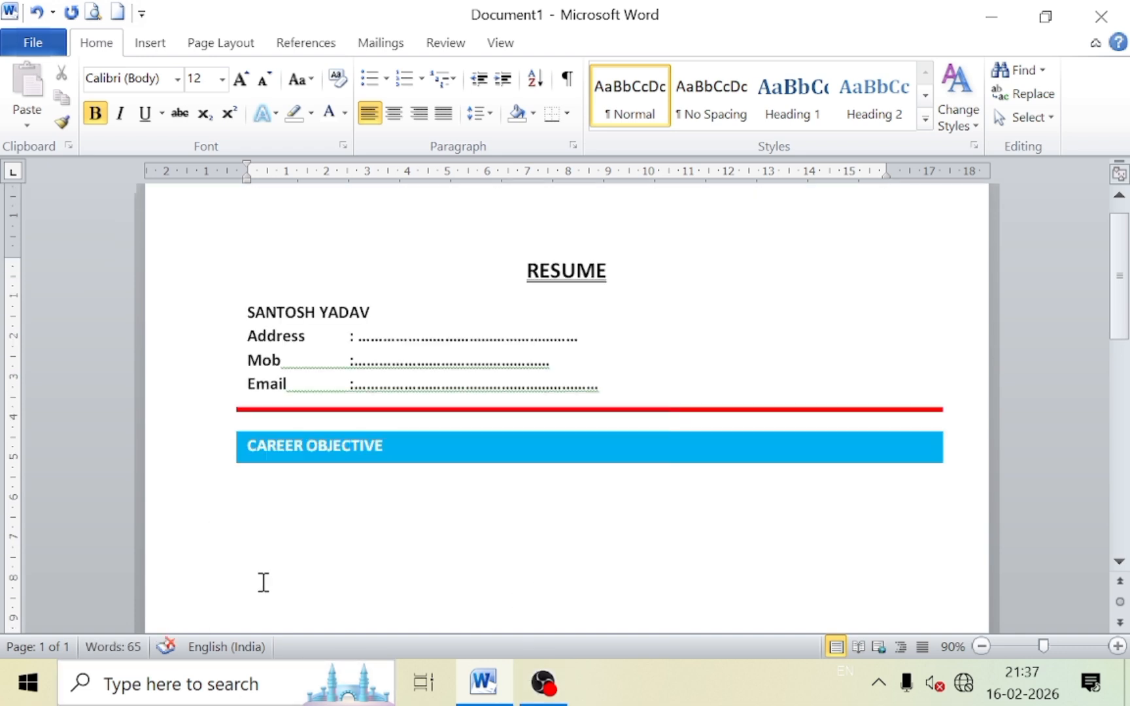
pyautogui.moveTo(259, 582); pyautogui.dragTo(201, 484)
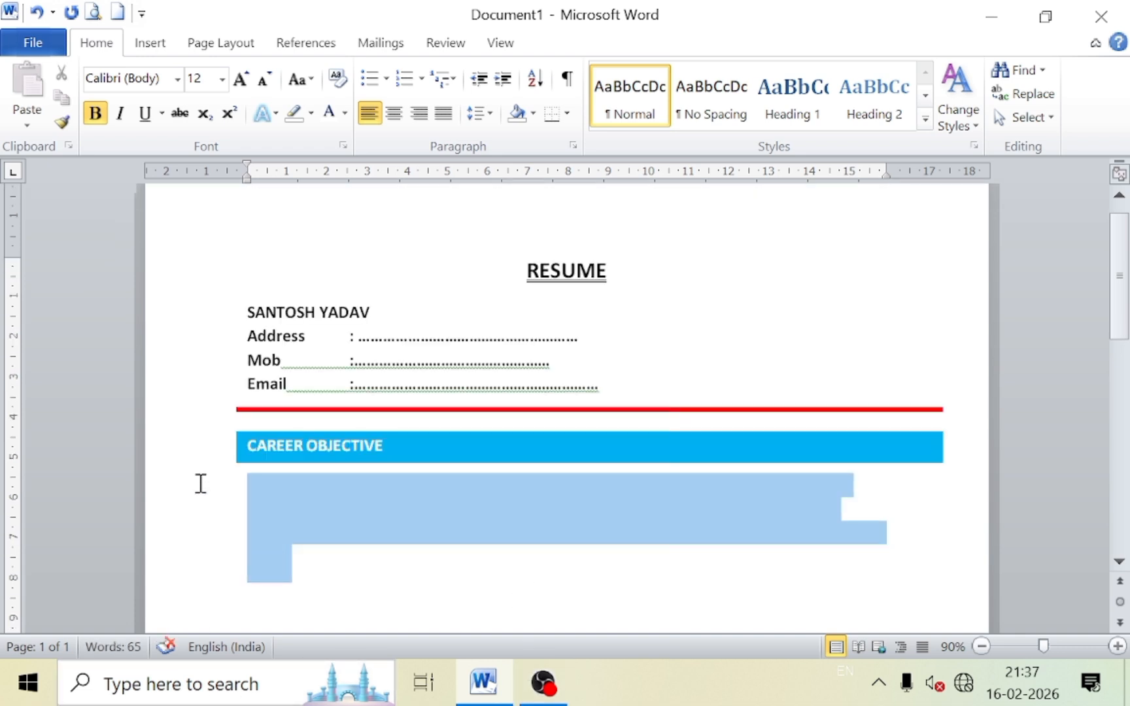
pyautogui.click(344, 121)
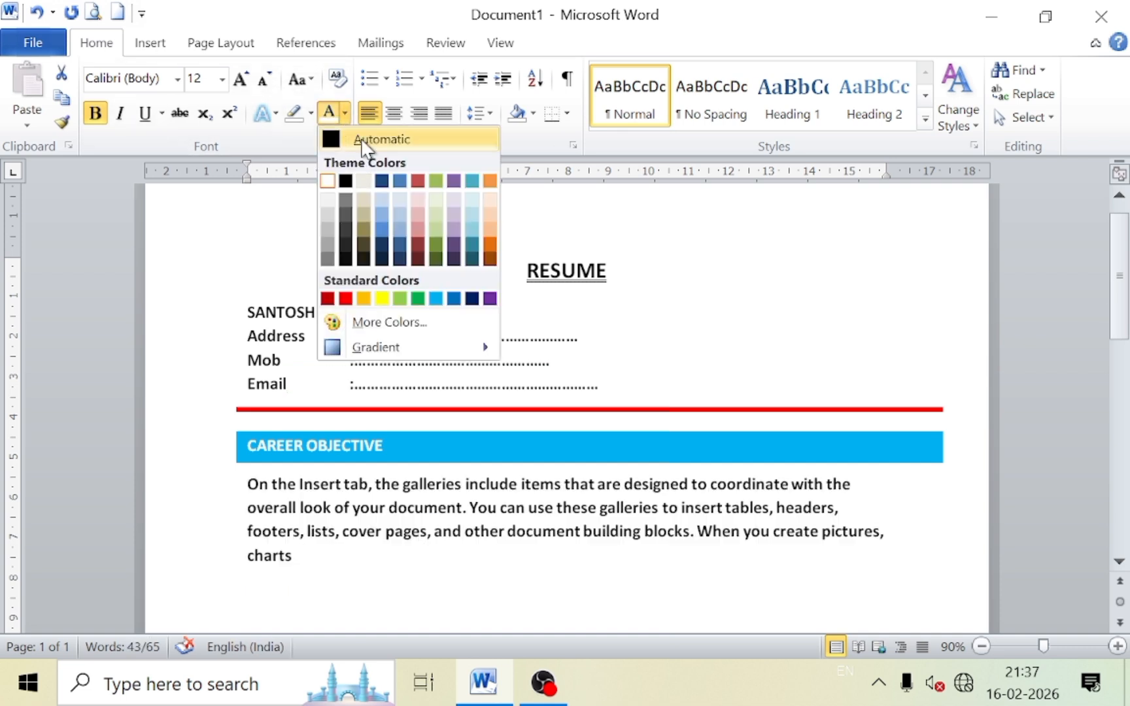
pyautogui.click(365, 144)
pyautogui.click(320, 559)
pyautogui.click(292, 557)
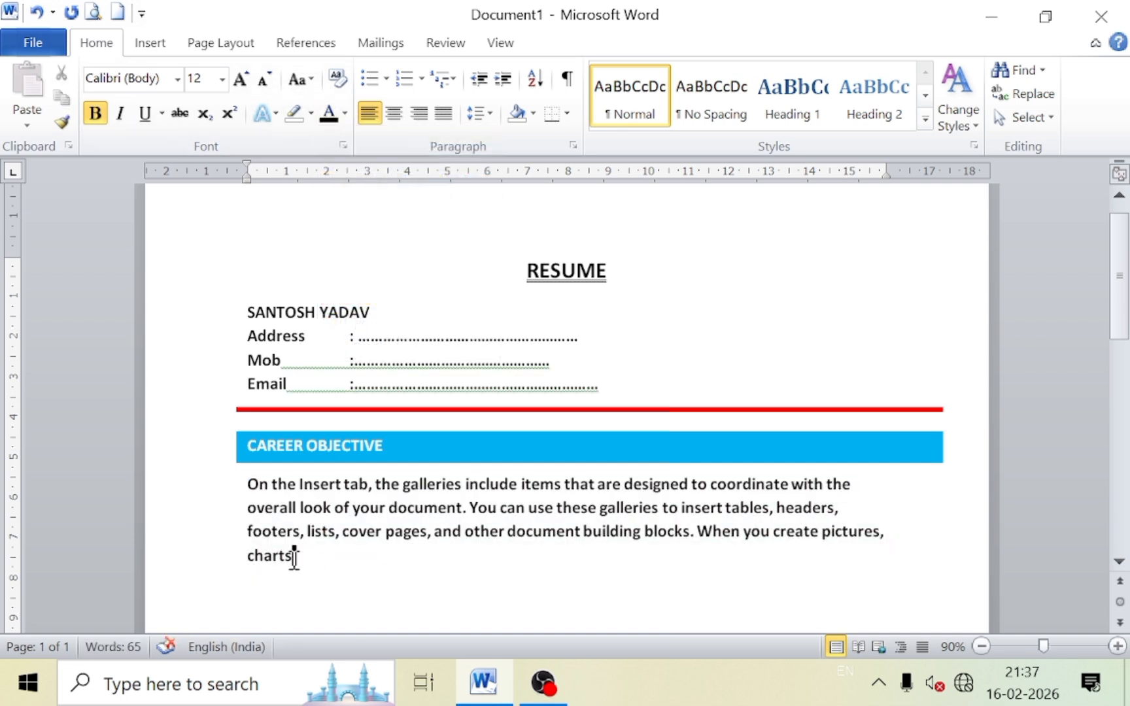
pyautogui.write('.')
pyautogui.scroll(-2, 421, 595)
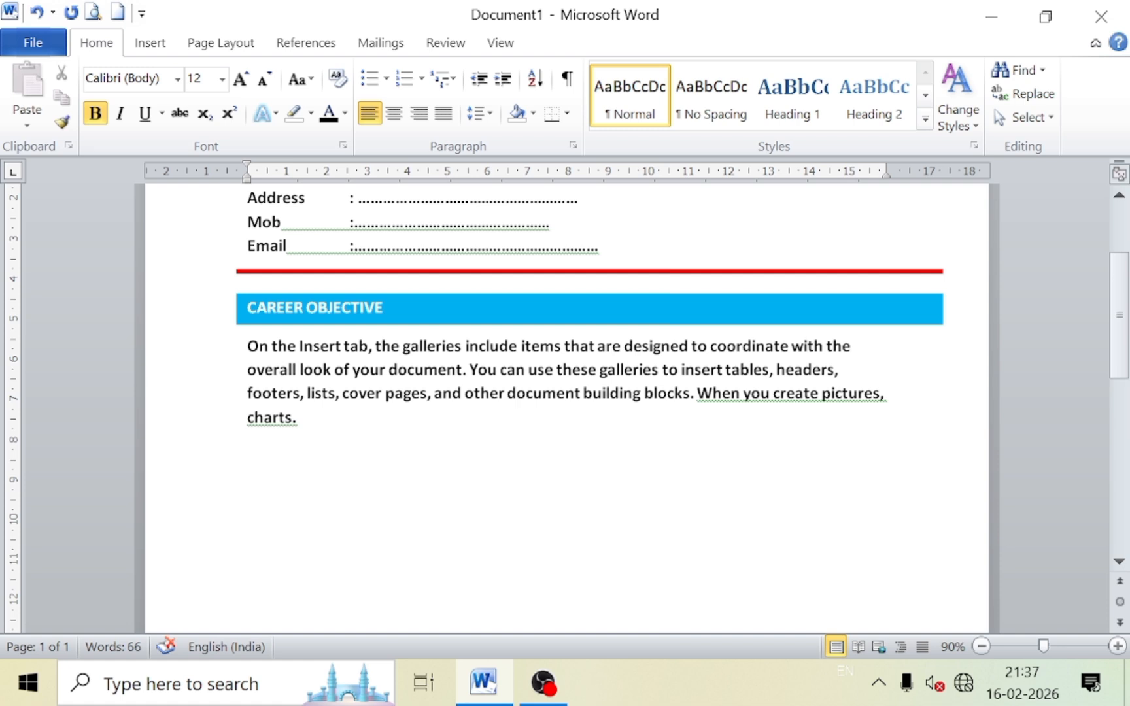
# Type 'EDUCATION QUALIFICATION' below the paragraph and start an empty line beneath it.
pyautogui.write('EDU')
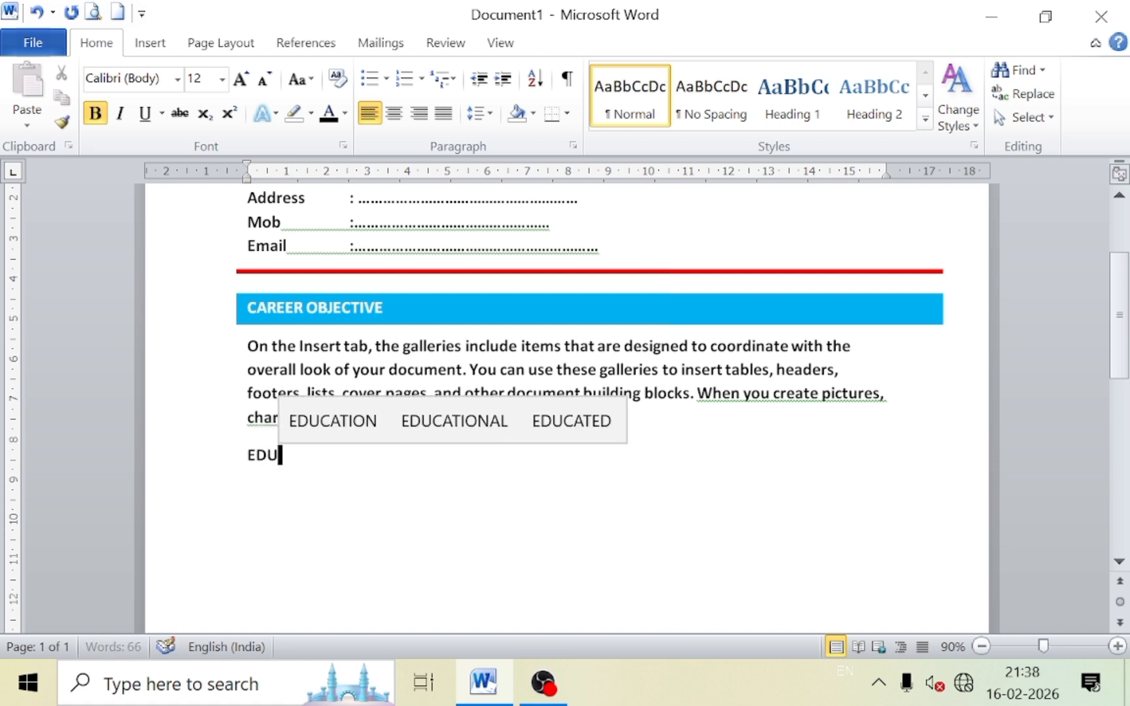
pyautogui.write('CAT')
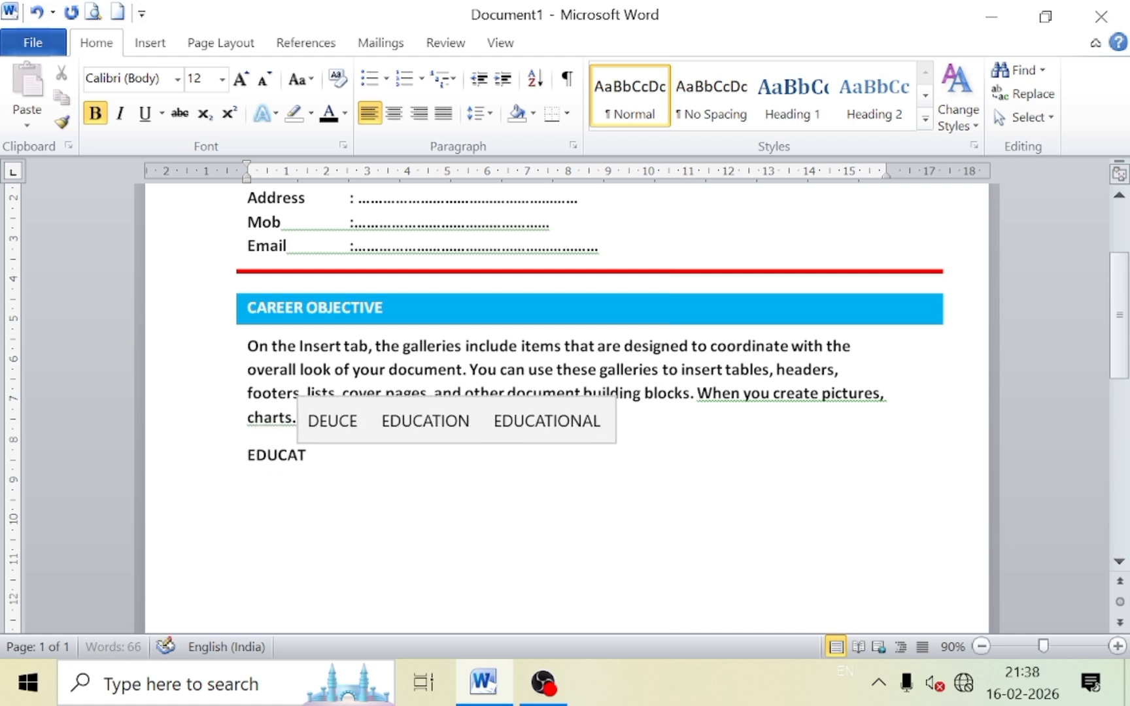
pyautogui.write('ION ')
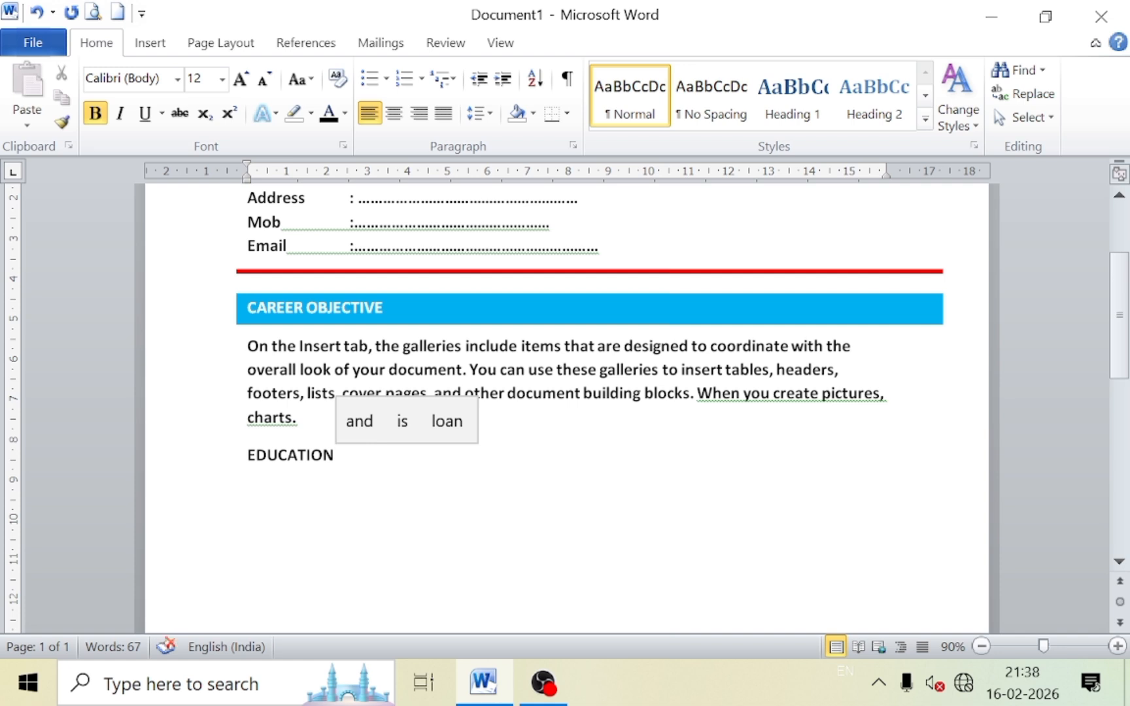
pyautogui.write('QUALI')
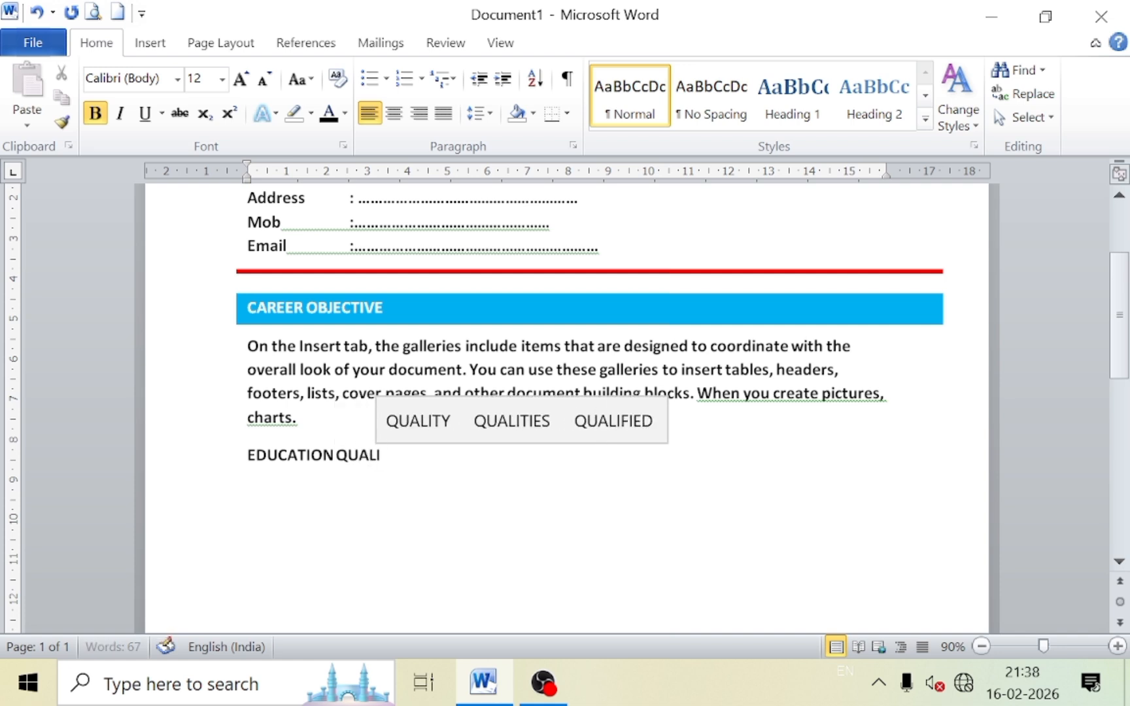
pyautogui.write('FICAT')
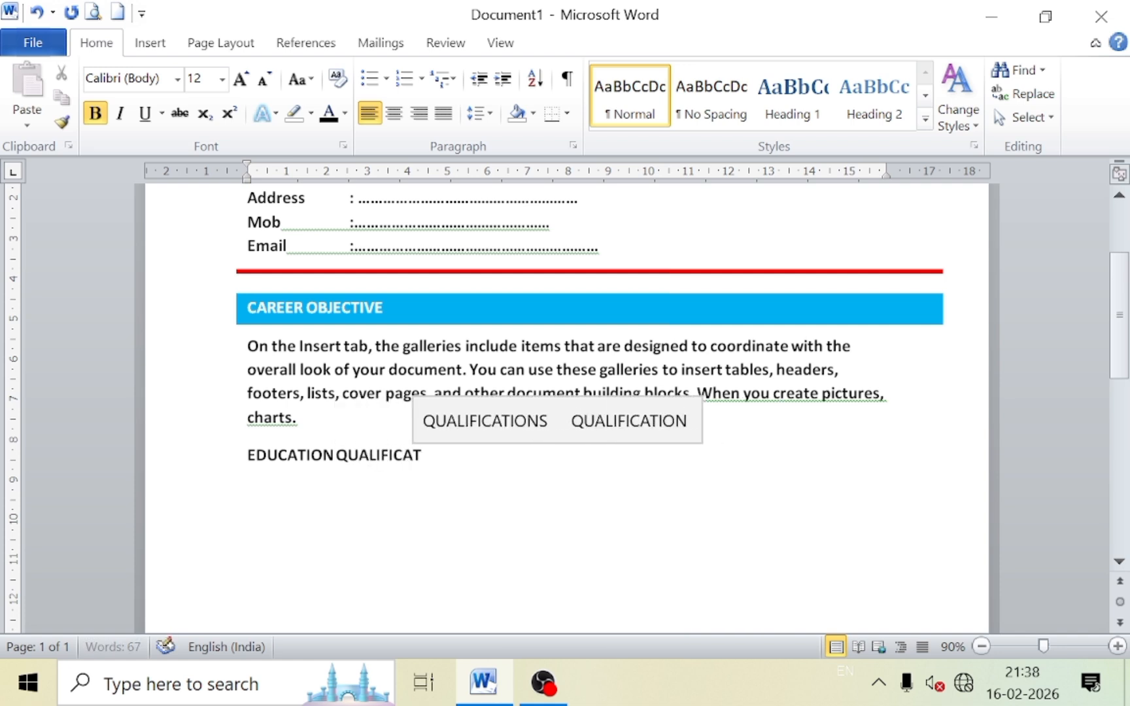
pyautogui.write('ION')
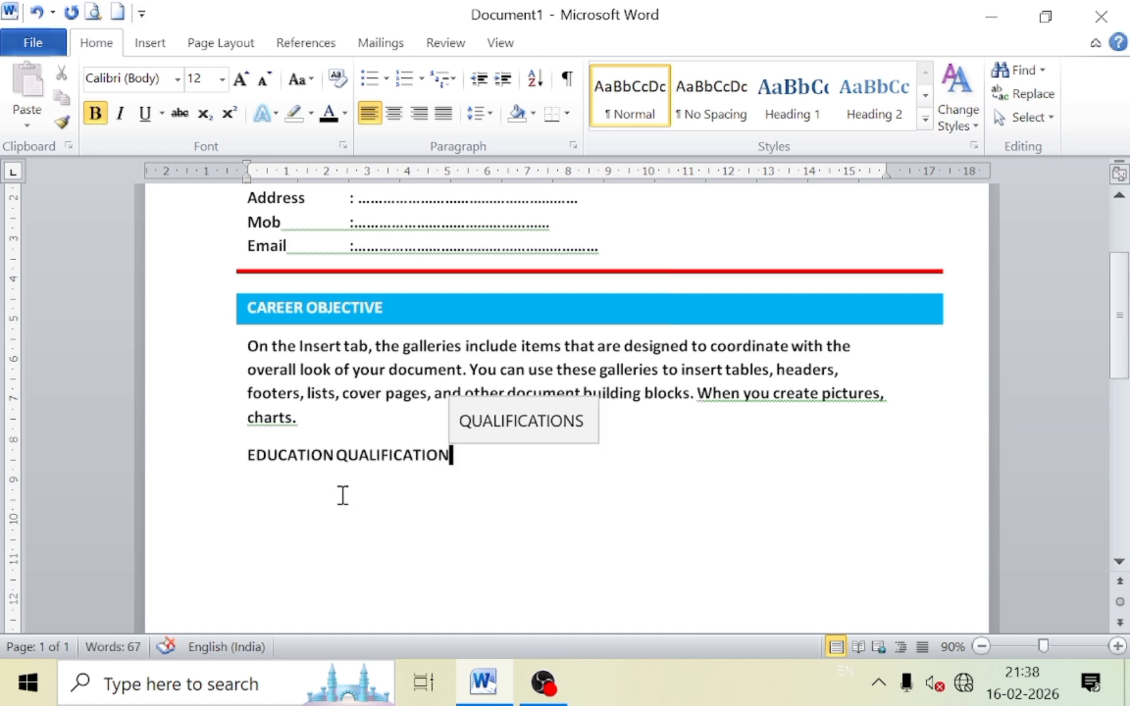
pyautogui.click(340, 454)
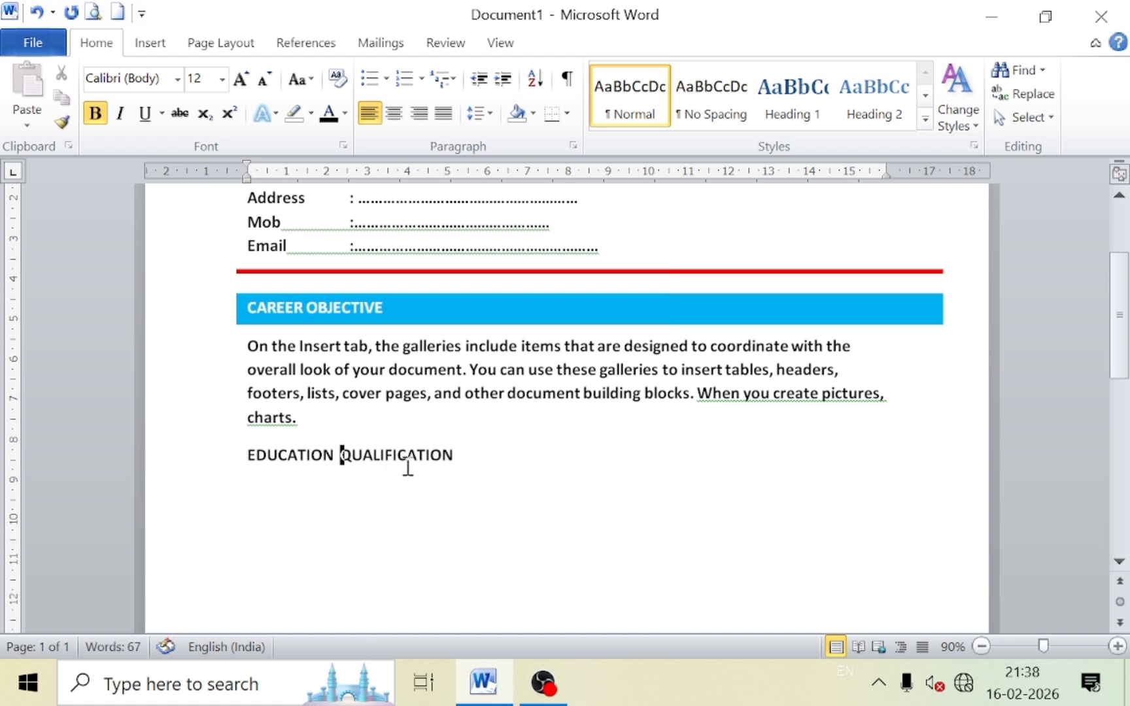
pyautogui.click(468, 455)
pyautogui.press('Return')
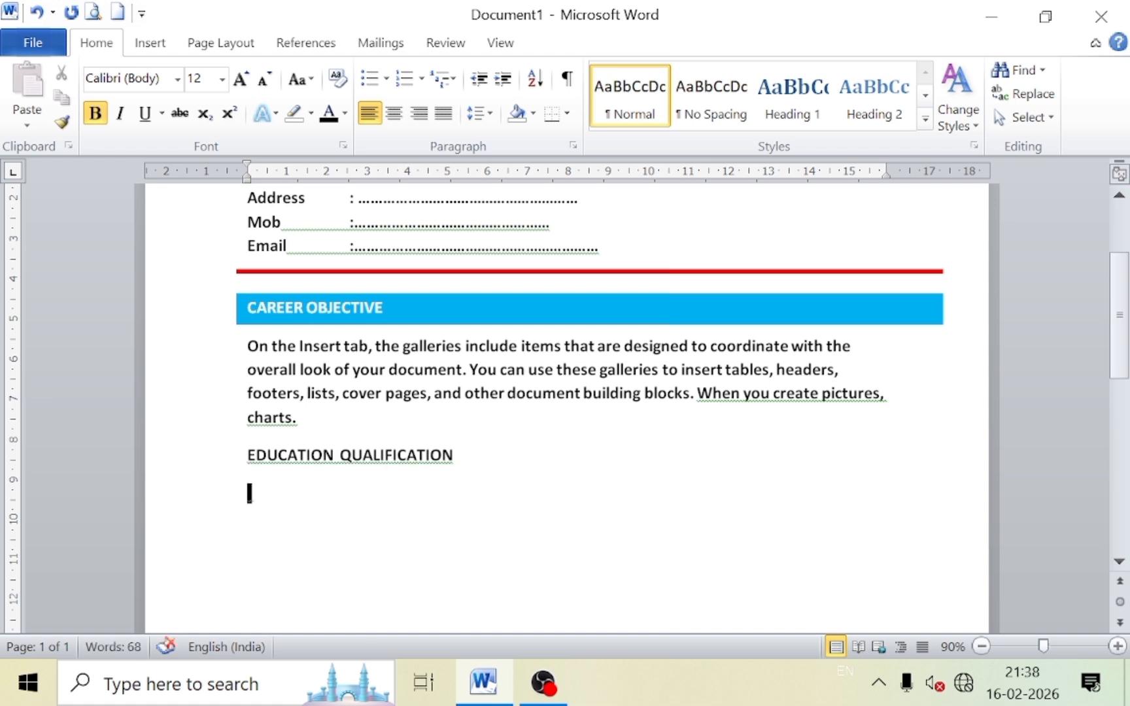
# Insert an empty table of 7 columns by 4 rows below the heading.
pyautogui.click(163, 46)
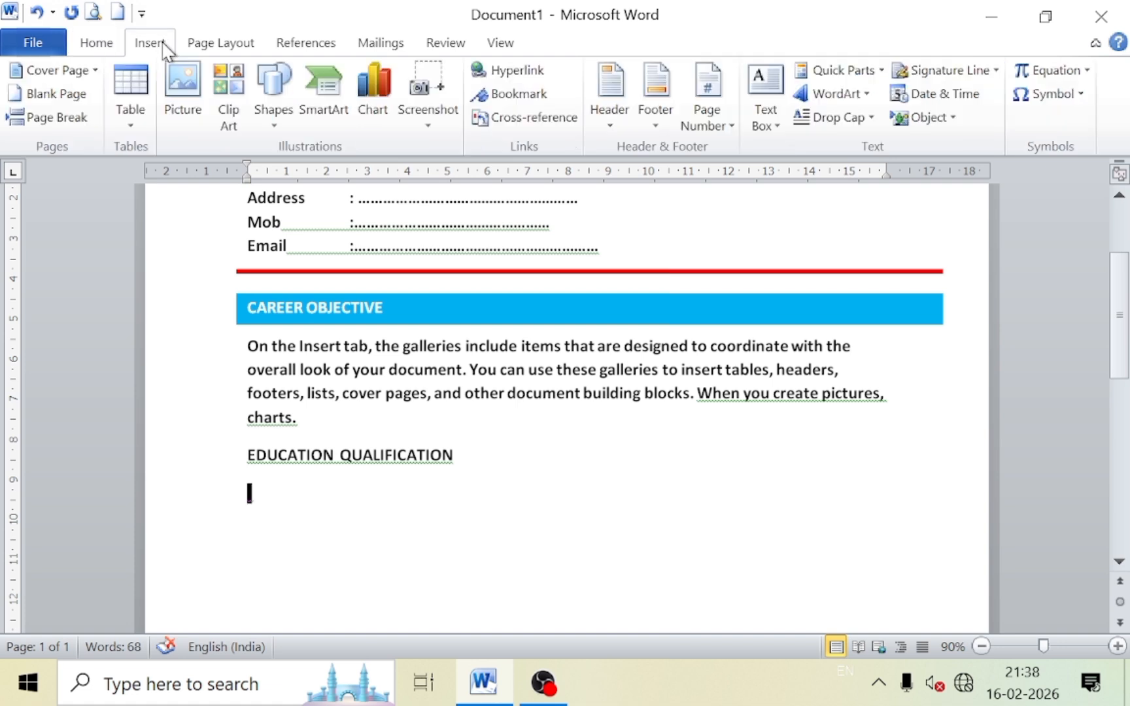
pyautogui.click(128, 128)
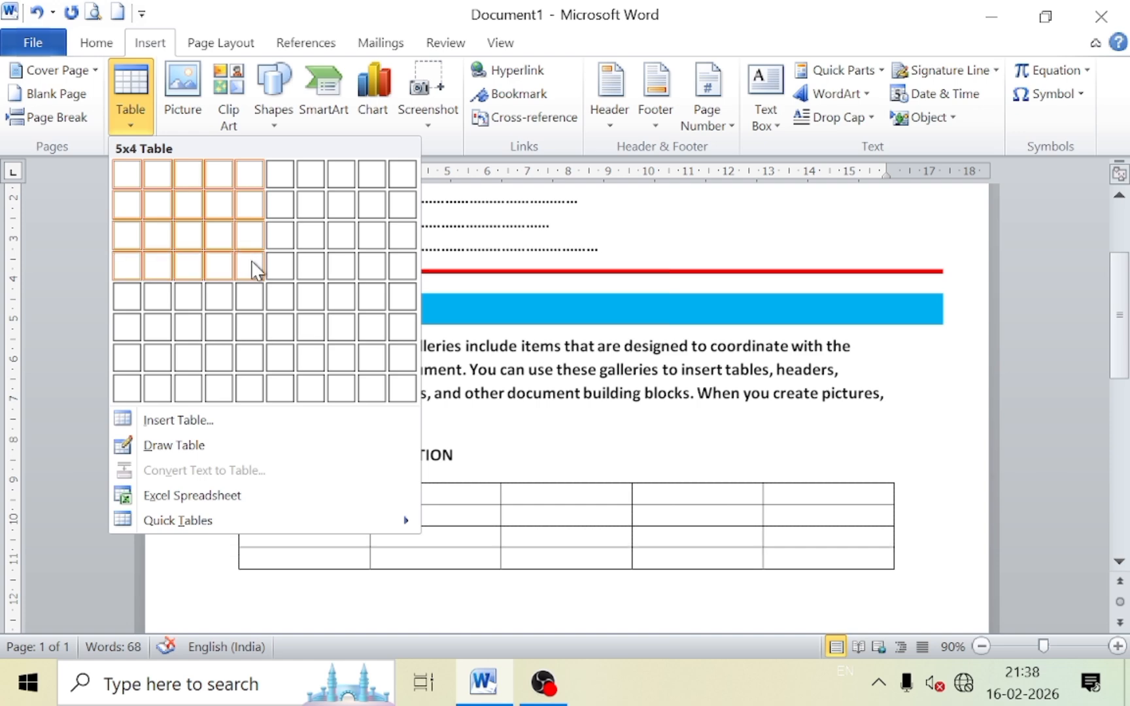
pyautogui.click(302, 281)
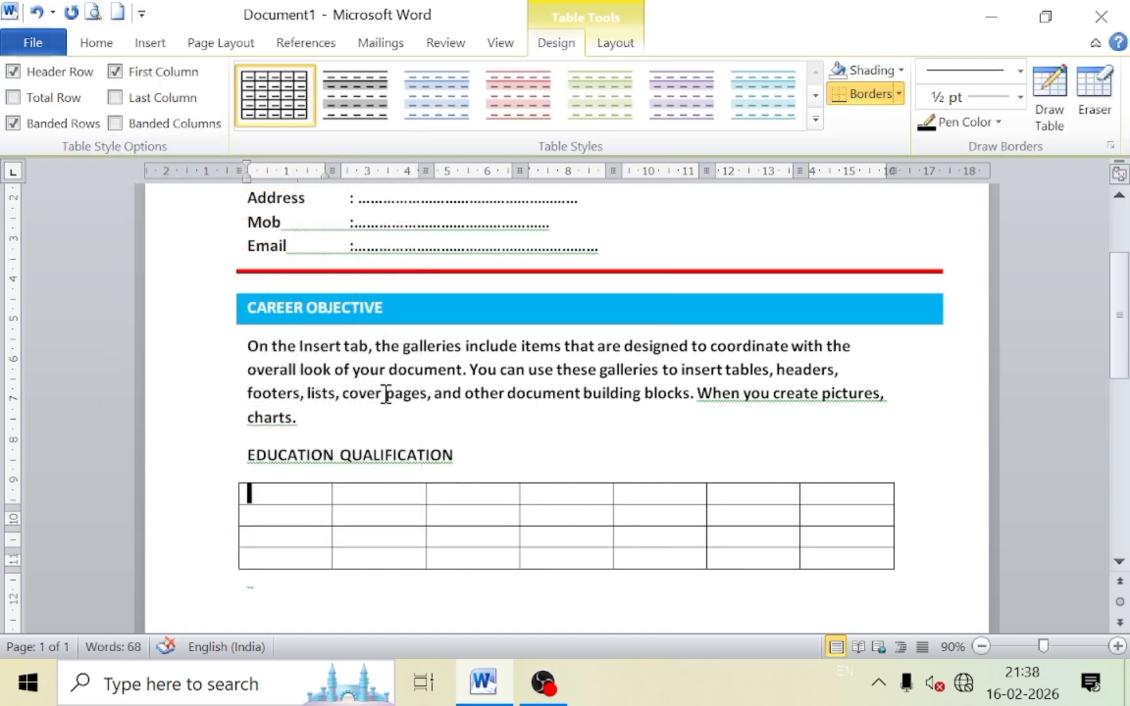
pyautogui.scroll(-3, 474, 402)
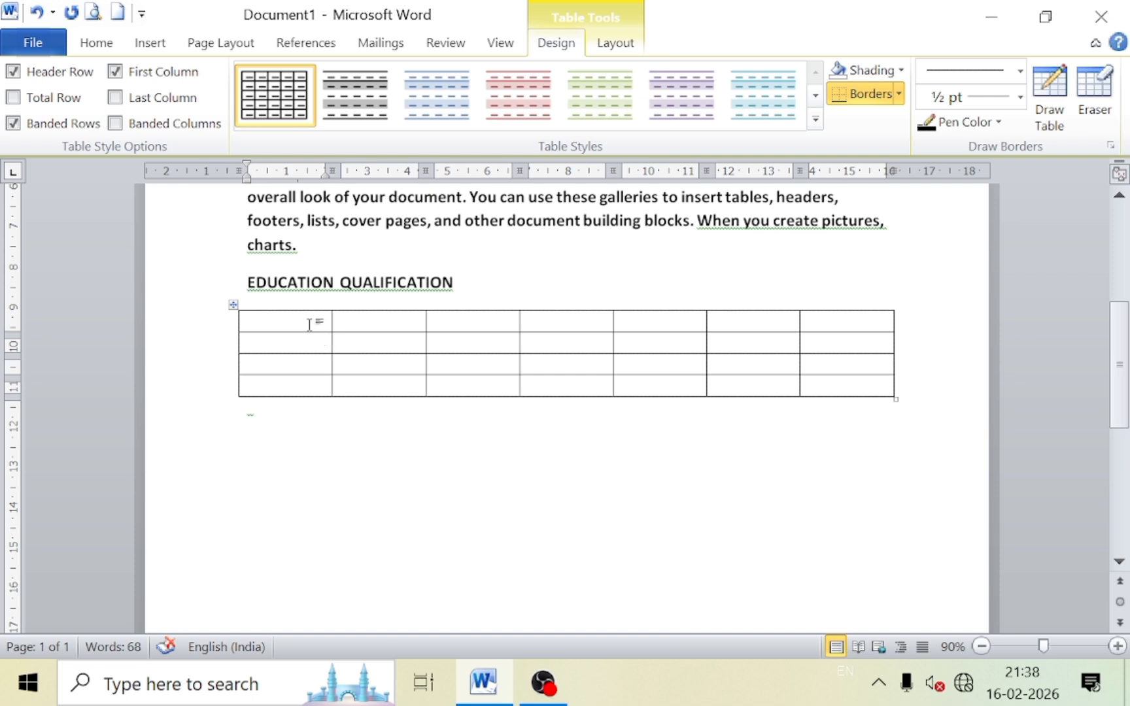
# Enter SERIAL NO. in the first cell and set the table's font colour to Automatic black.
pyautogui.write('SE')
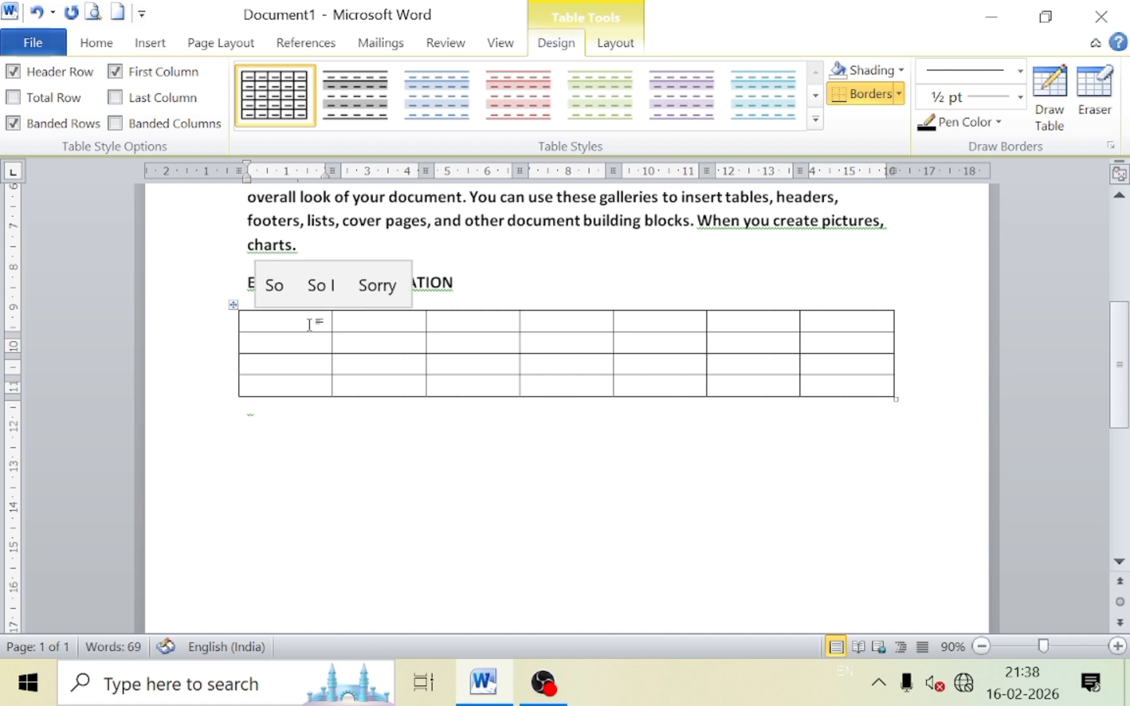
pyautogui.write('RIAL')
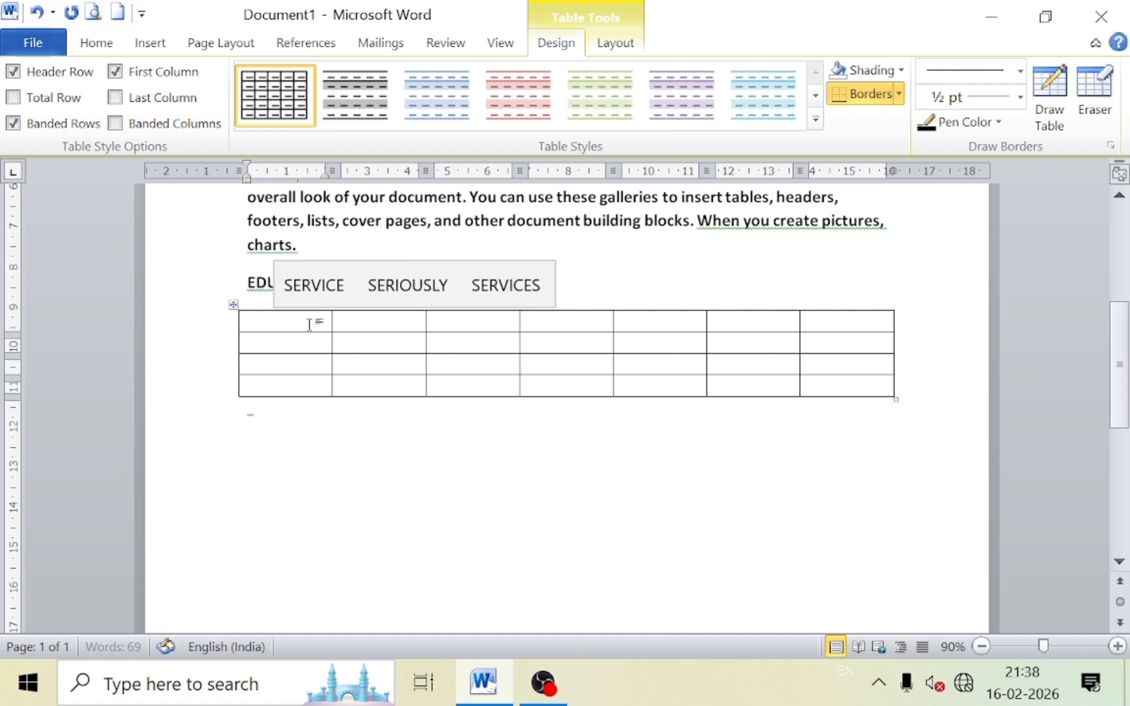
pyautogui.write(' NO')
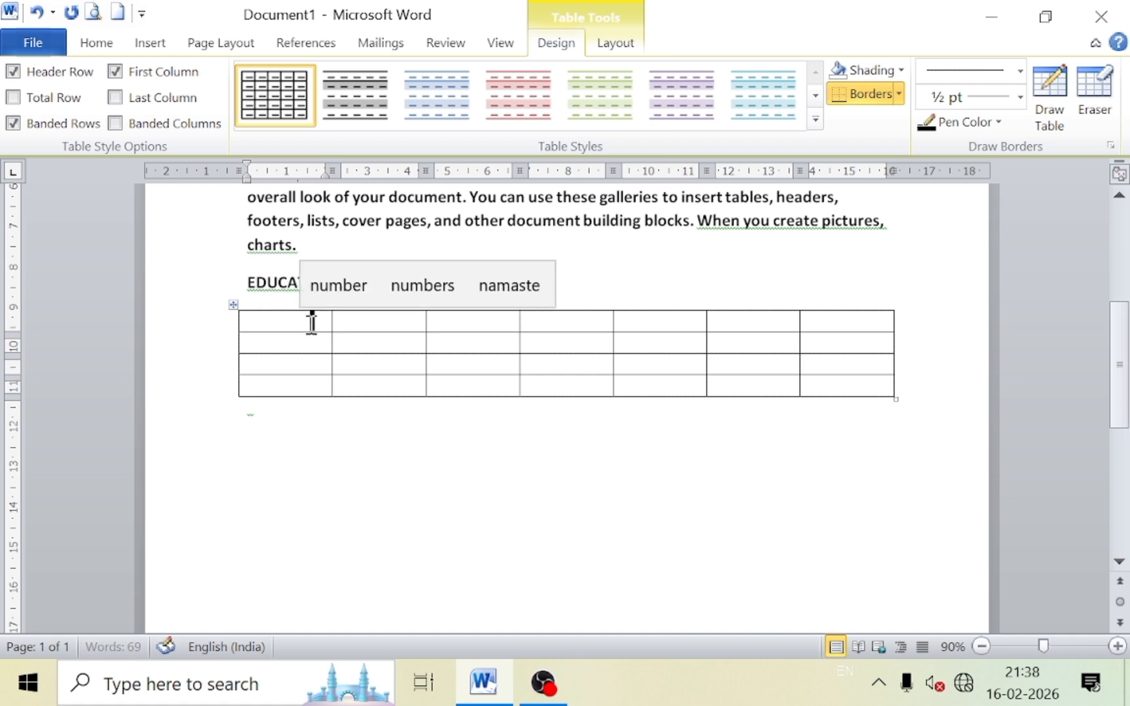
pyautogui.press('Return')
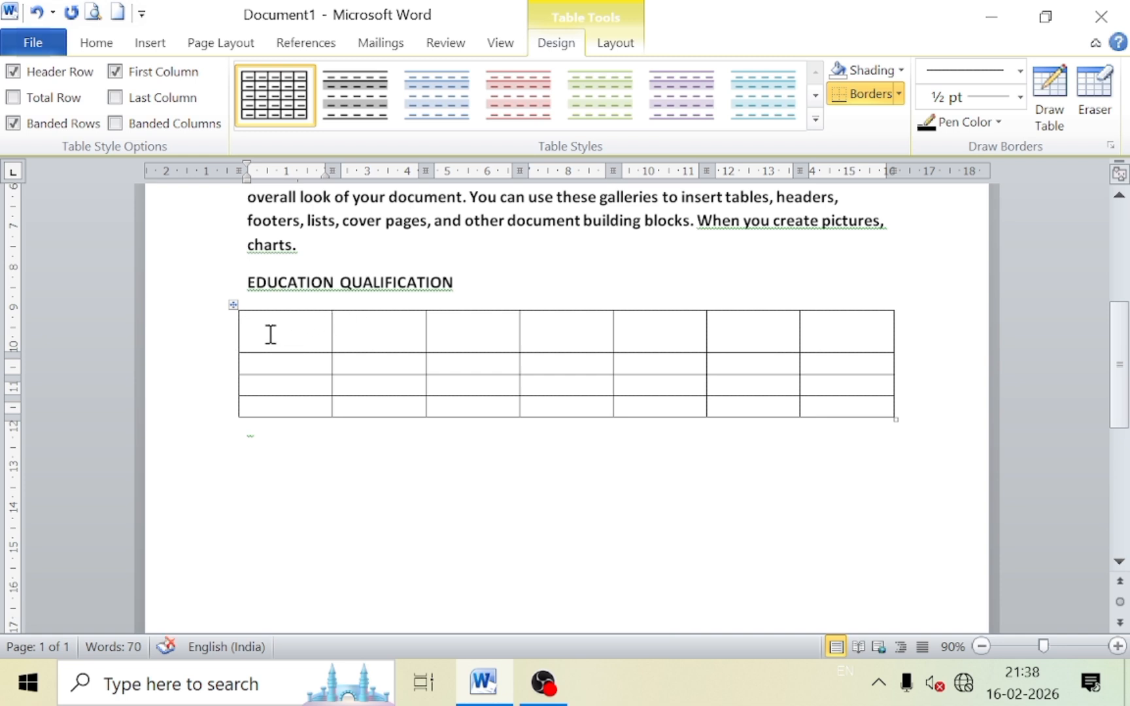
pyautogui.click(235, 305)
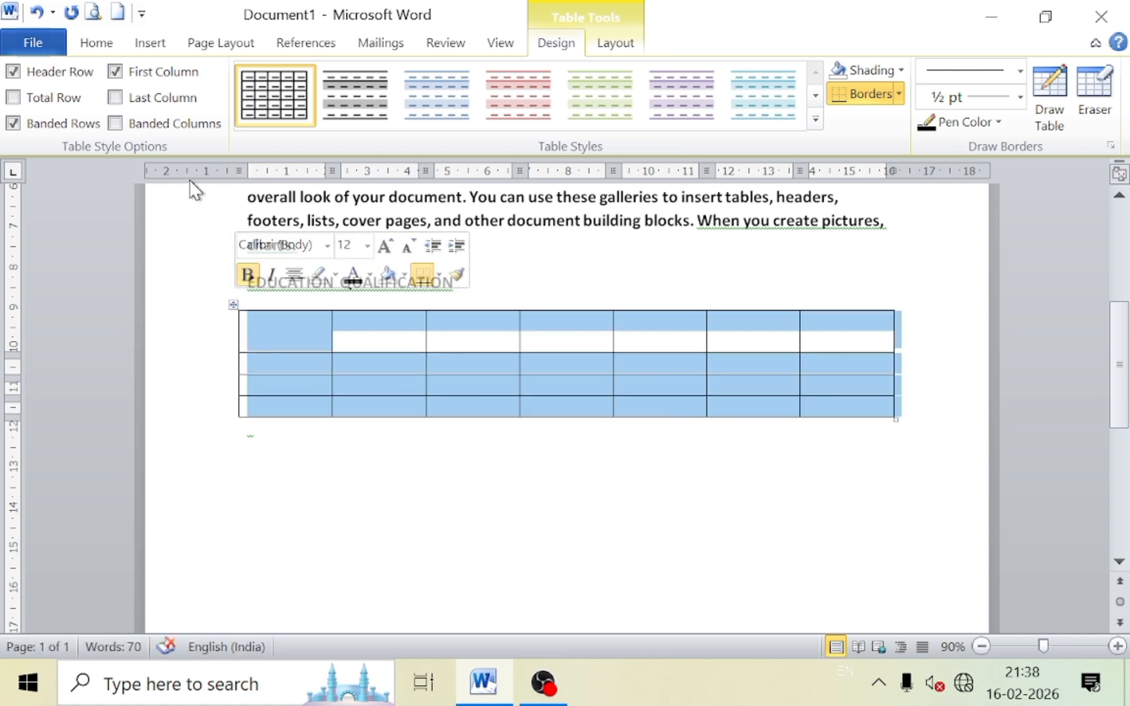
pyautogui.click(106, 44)
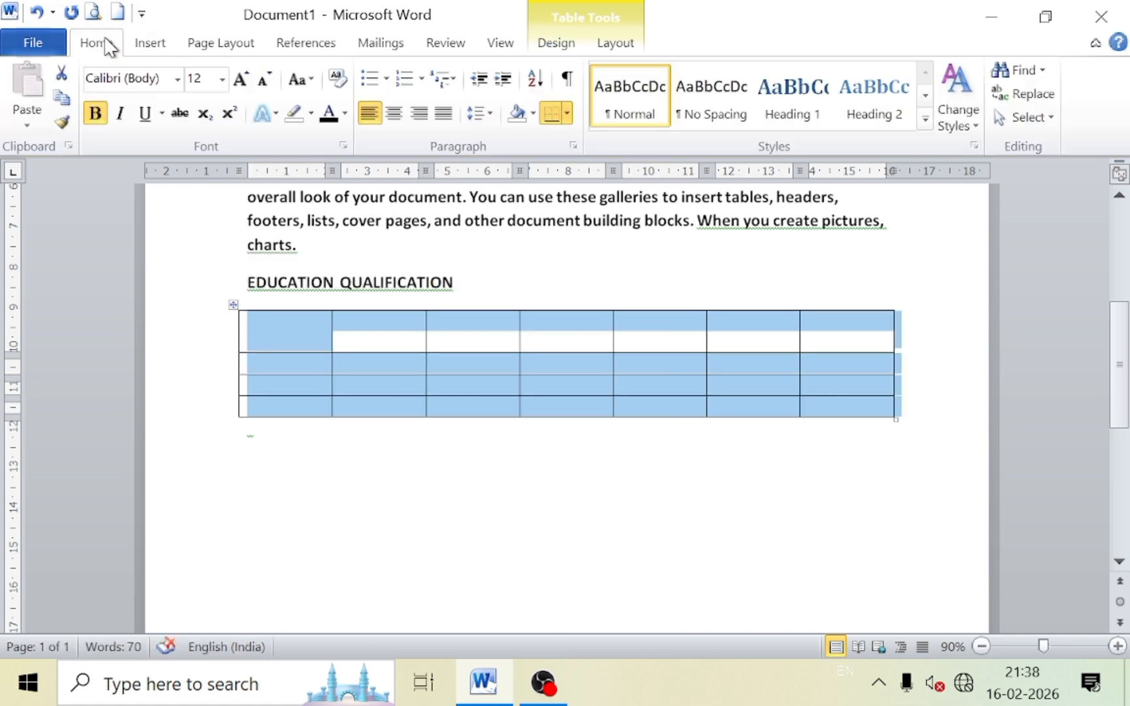
pyautogui.click(345, 115)
pyautogui.click(373, 136)
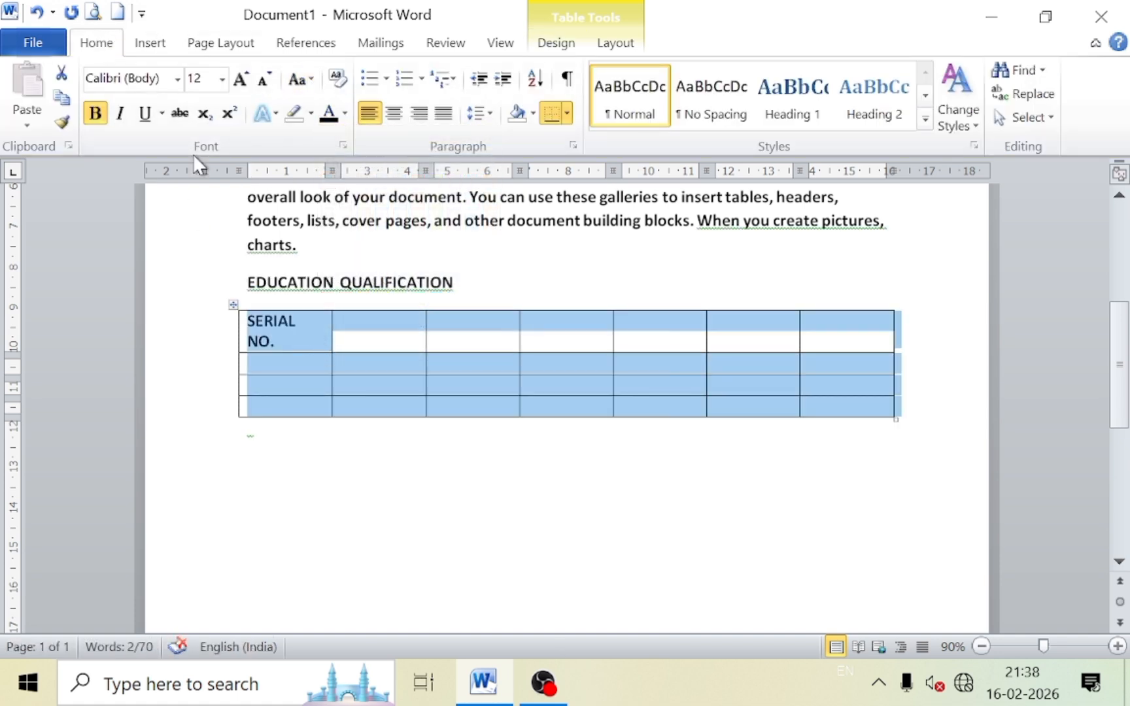
# Shrink the table text to 11 pt and change the label to sentence case 'Serial no.'.
pyautogui.click(265, 80)
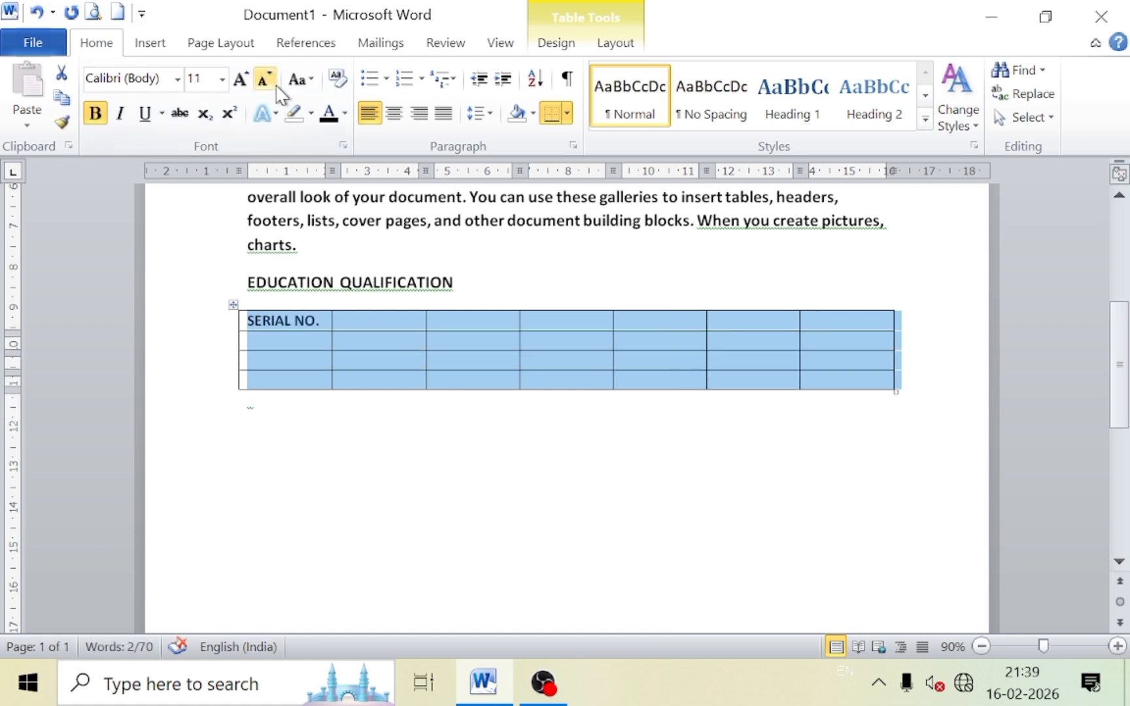
pyautogui.click(298, 79)
pyautogui.click(323, 130)
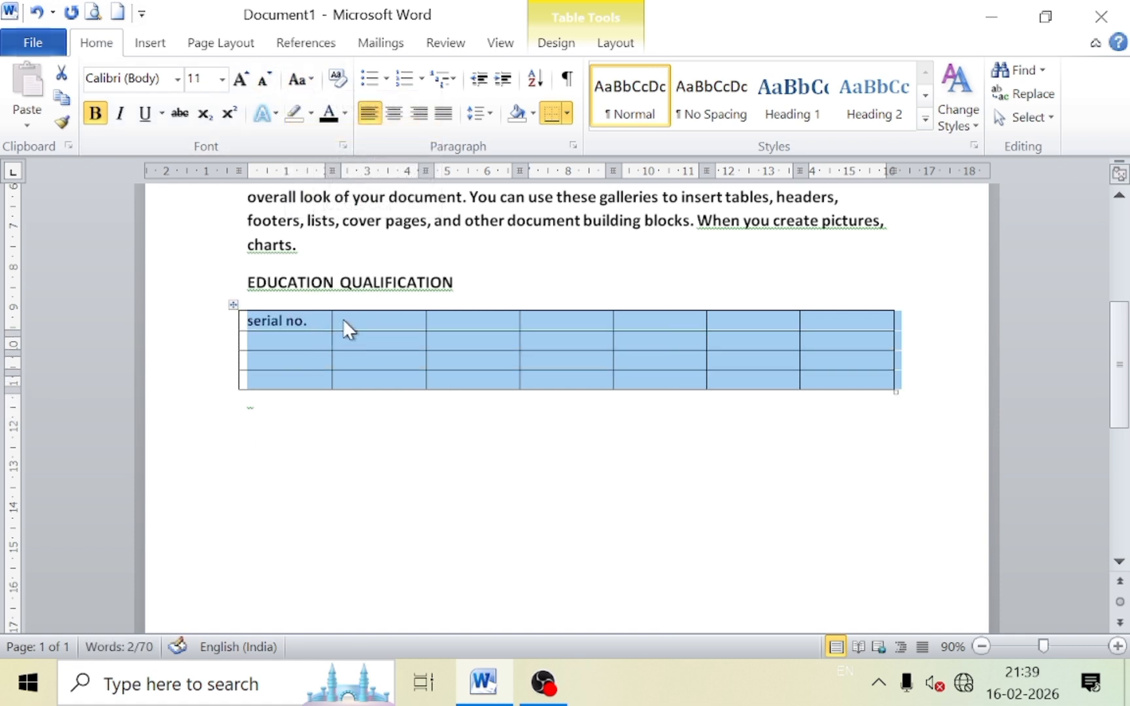
pyautogui.click(310, 79)
pyautogui.click(318, 104)
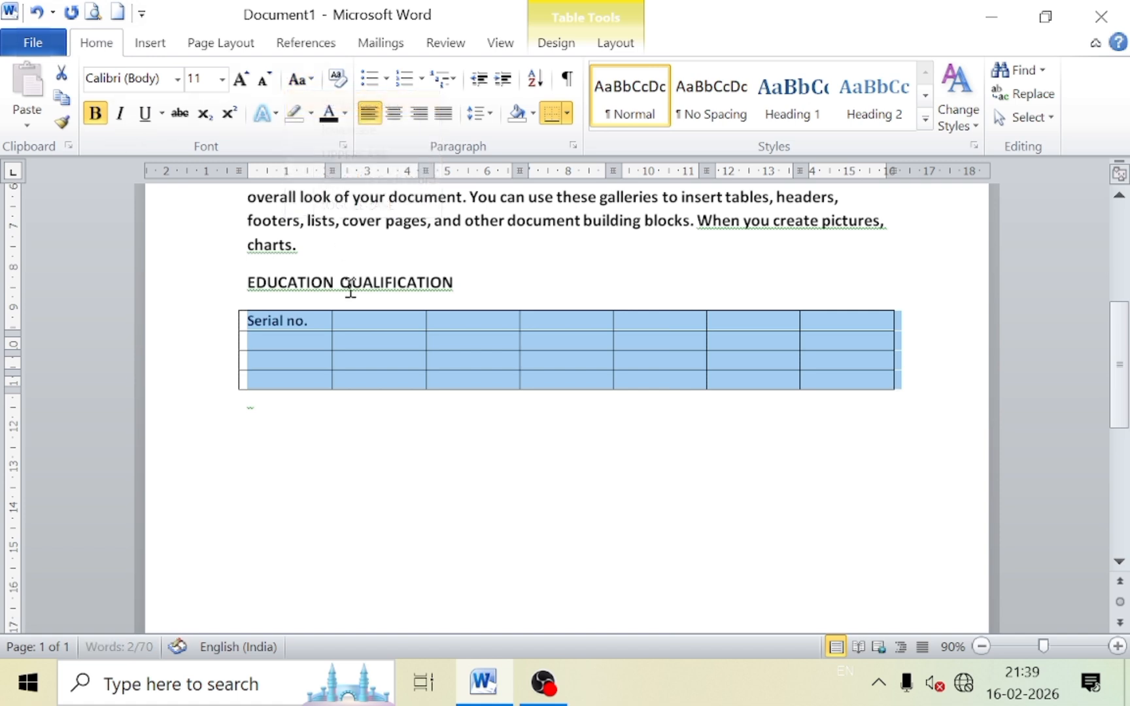
pyautogui.click(351, 319)
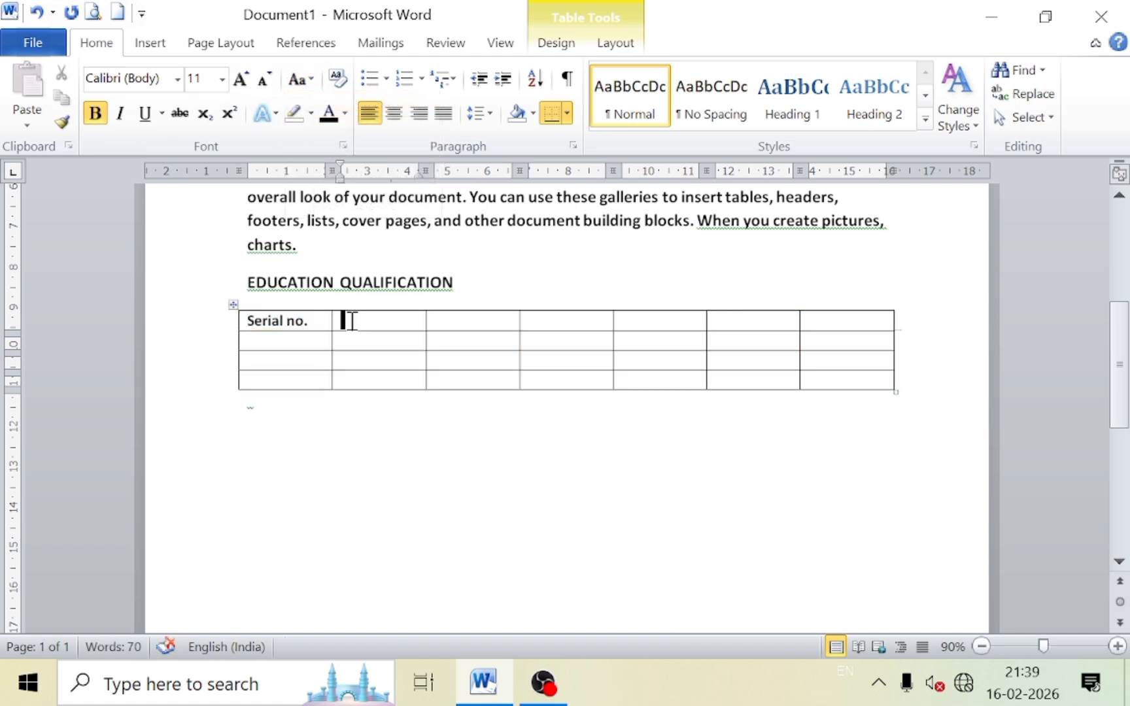
# Type the header cells 'degree', 'Year', 'Board' and 'Percent' after Serial no., fixing capitalisation typos.
pyautogui.write('dEGREE')
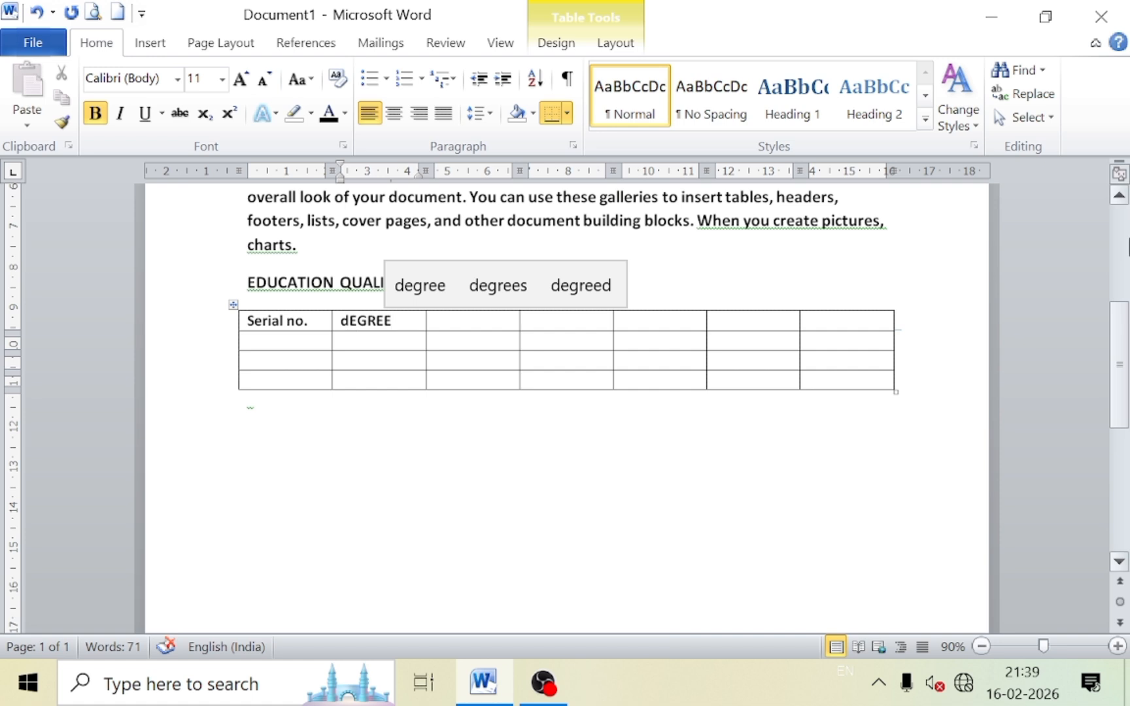
pyautogui.press('BackSpace')
pyautogui.press('BackSpace')
pyautogui.press('BackSpace')
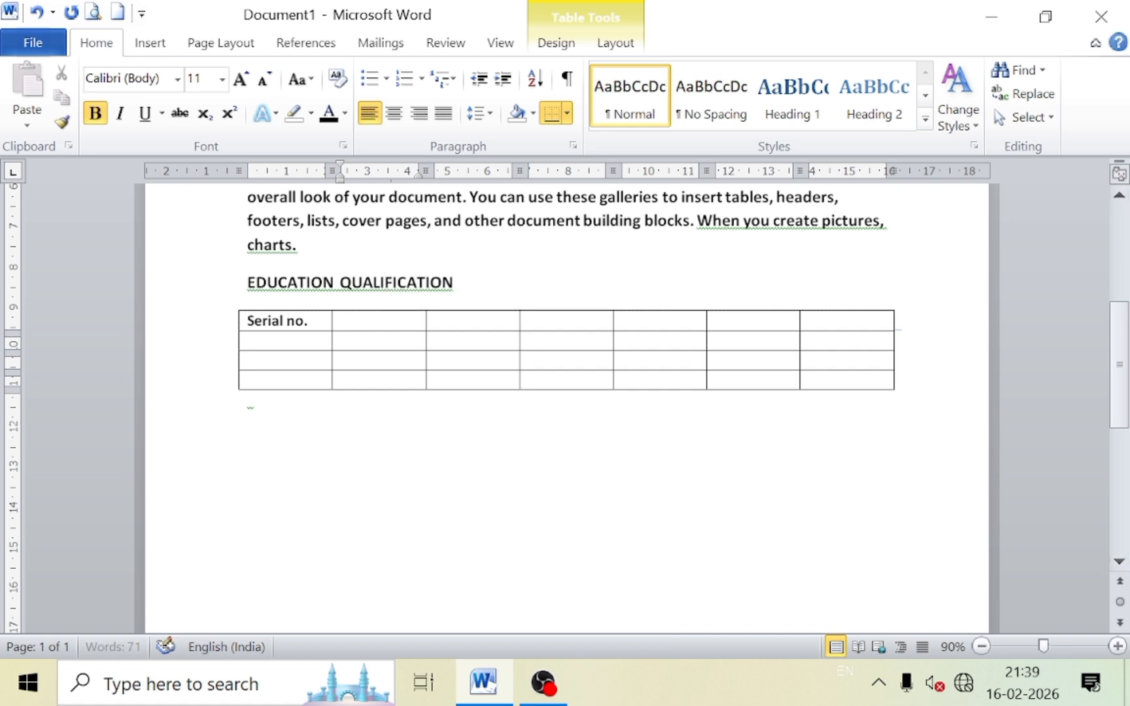
pyautogui.write('d')
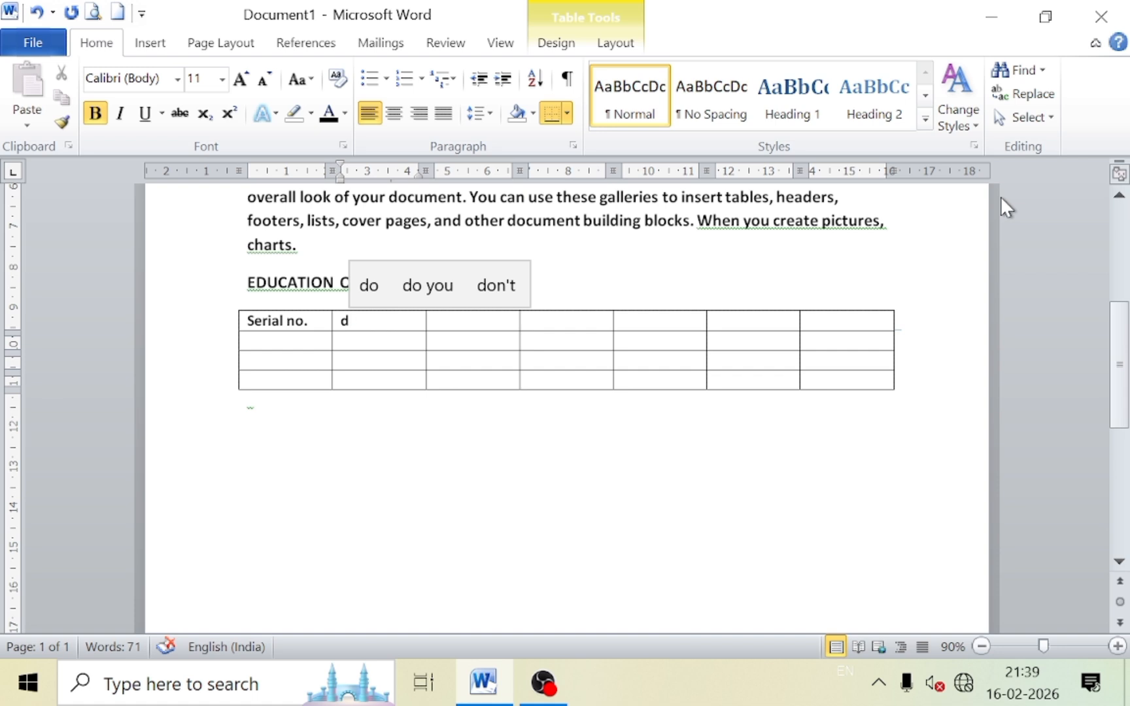
pyautogui.write('egree')
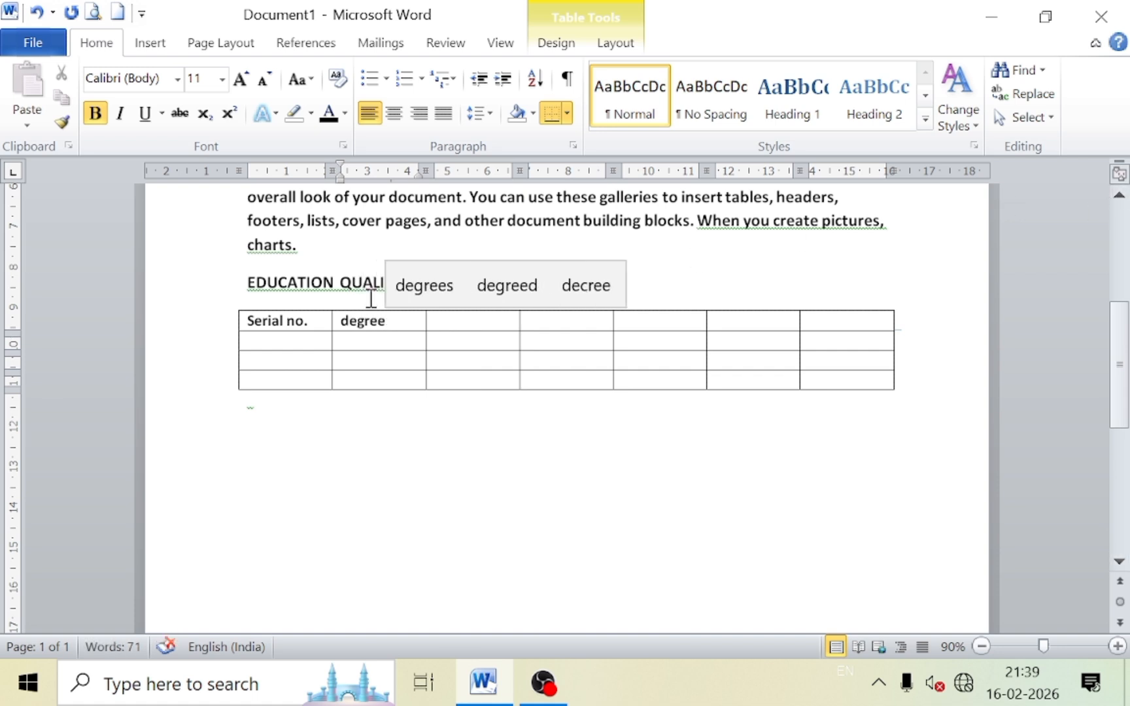
pyautogui.click(450, 320)
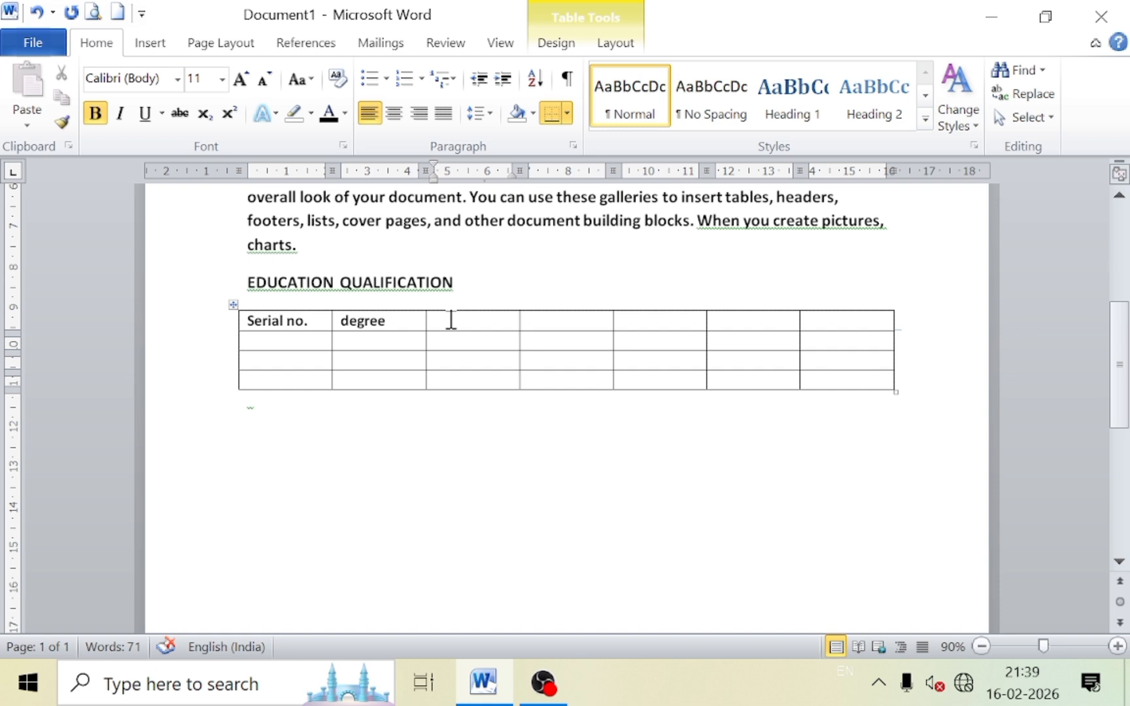
pyautogui.write('Year')
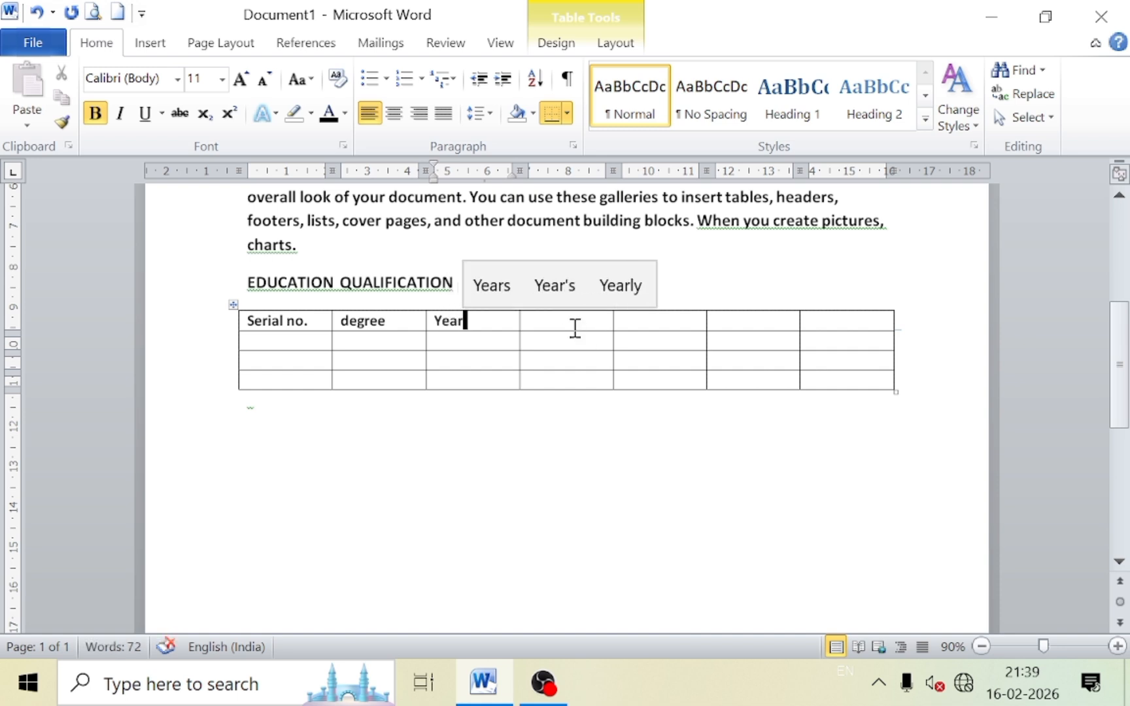
pyautogui.click(556, 318)
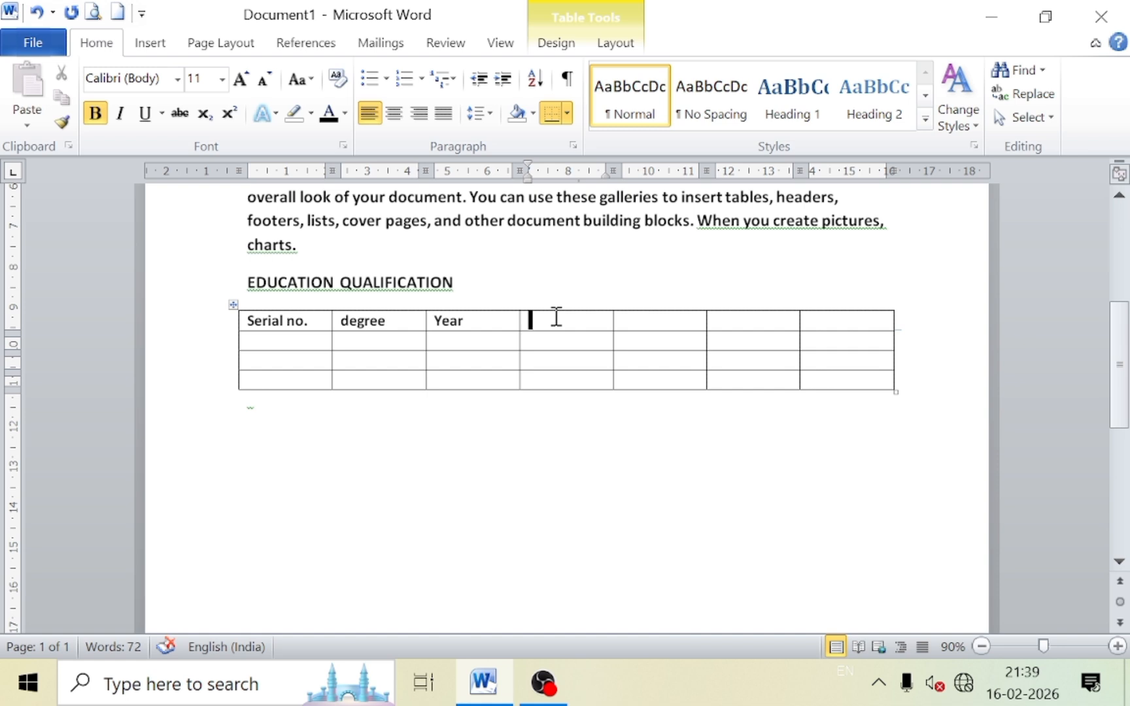
pyautogui.write('BO')
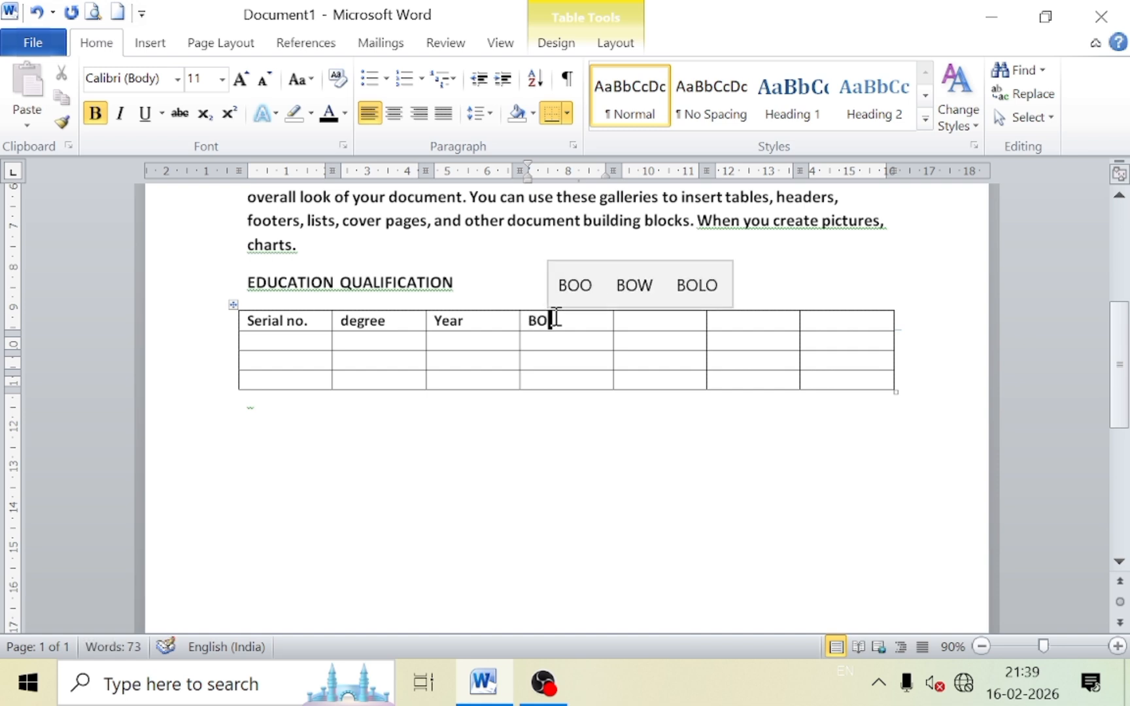
pyautogui.press('BackSpace')
pyautogui.write('oard')
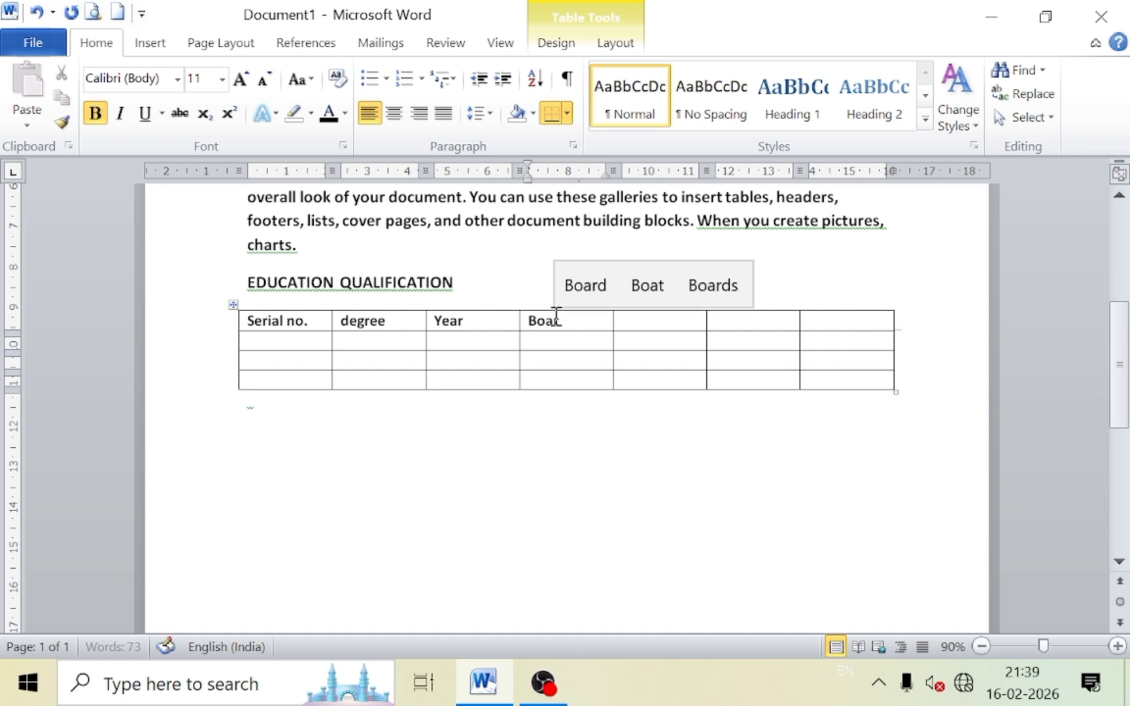
pyautogui.click(627, 319)
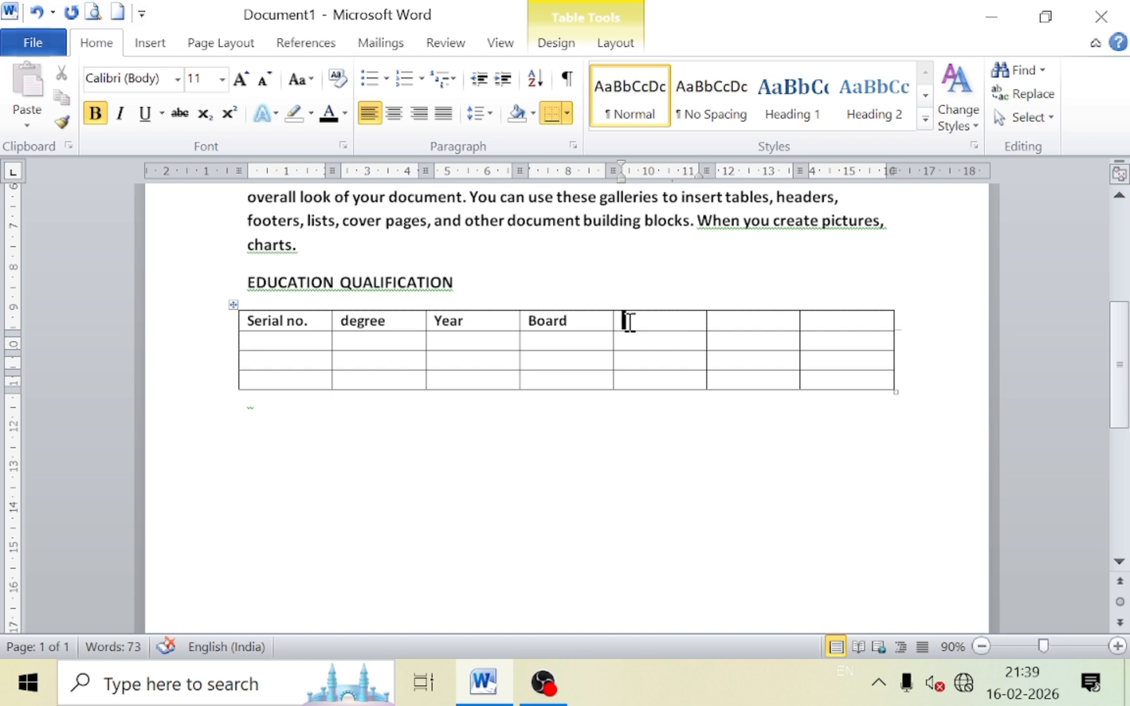
pyautogui.write('Per')
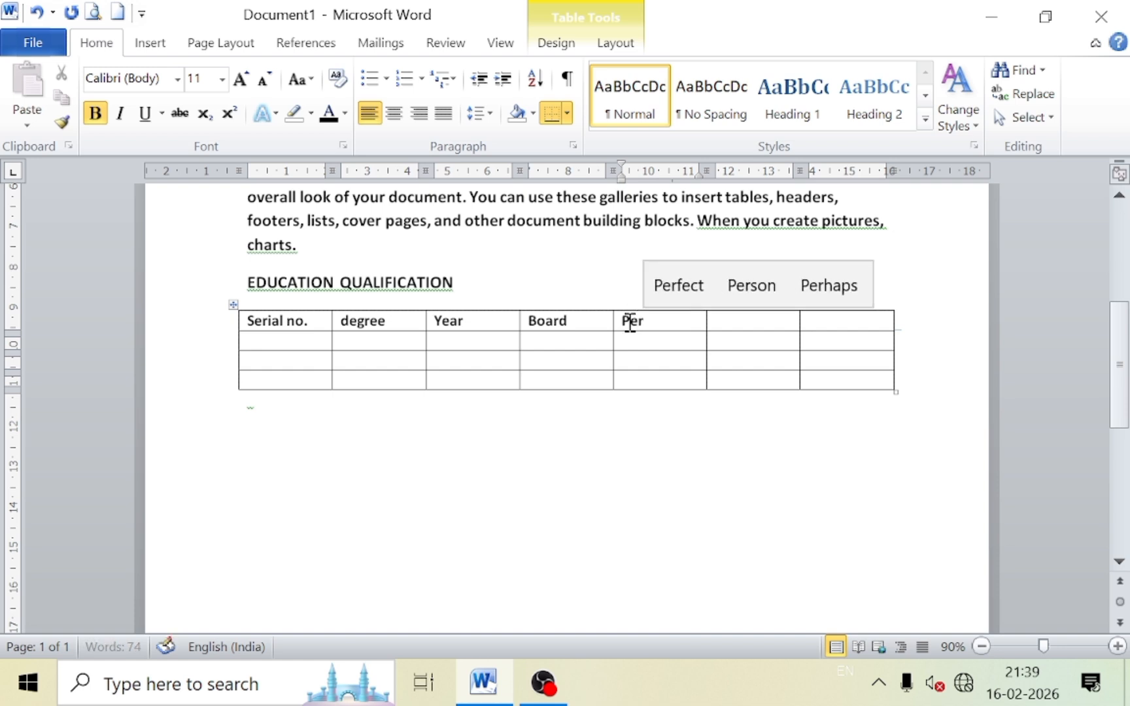
pyautogui.write('cent')
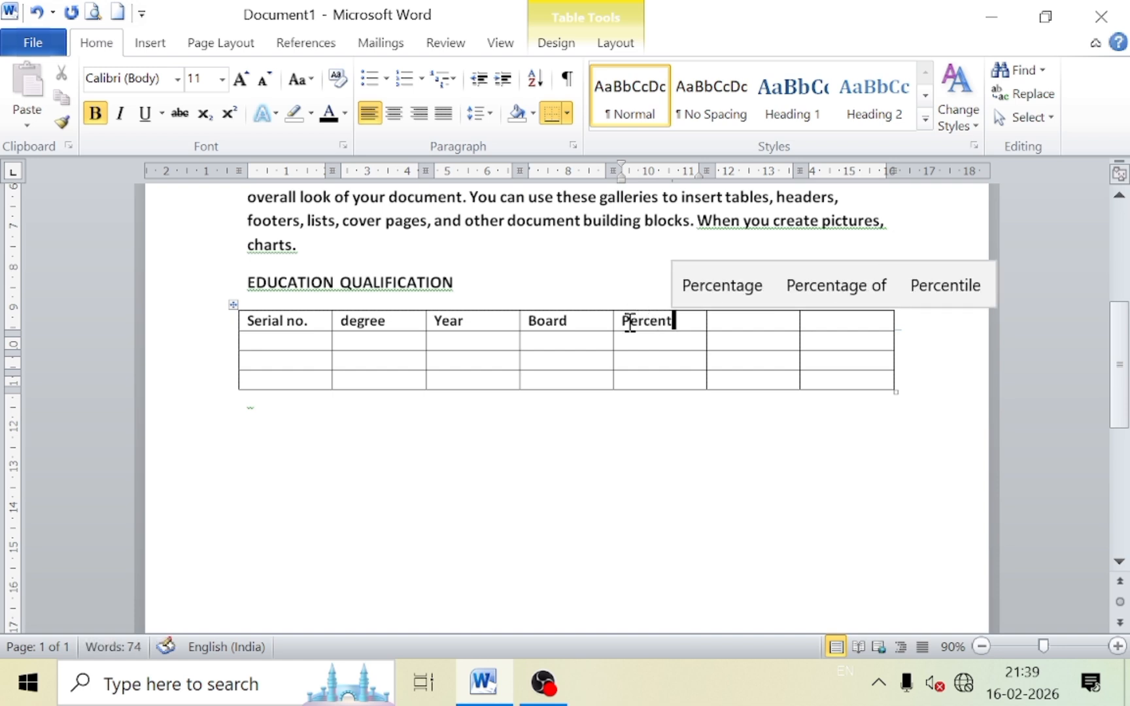
pyautogui.click(719, 321)
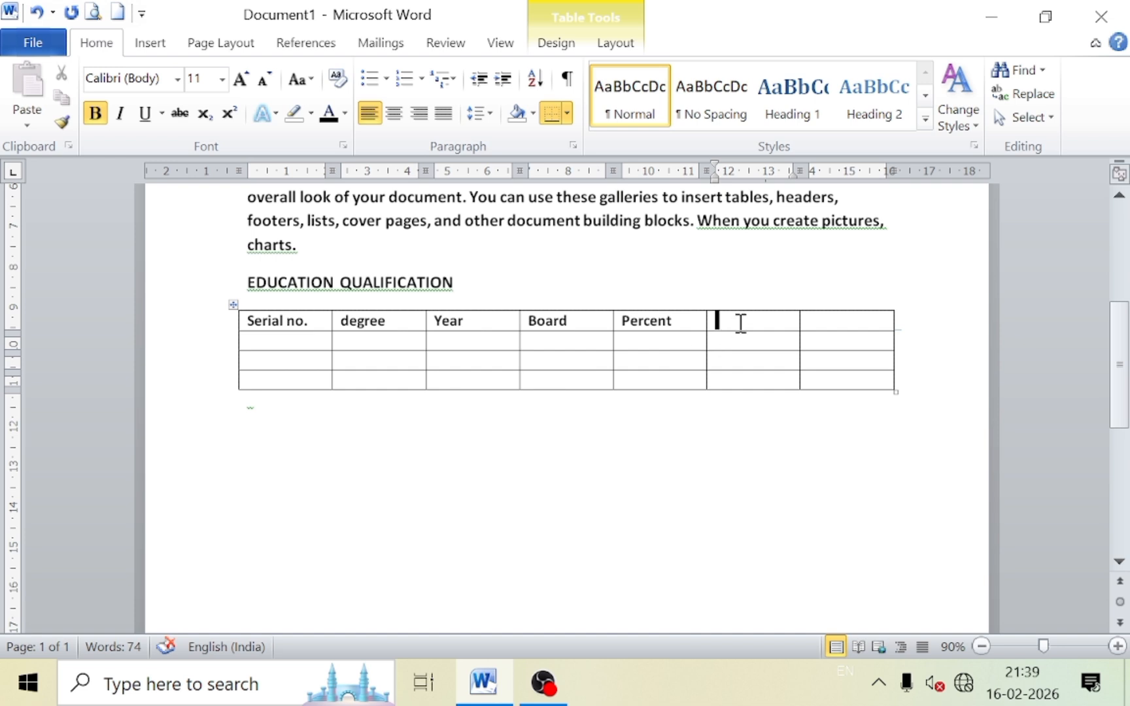
# Delete the two empty right-hand columns from the education table.
pyautogui.moveTo(734, 319); pyautogui.dragTo(820, 371)
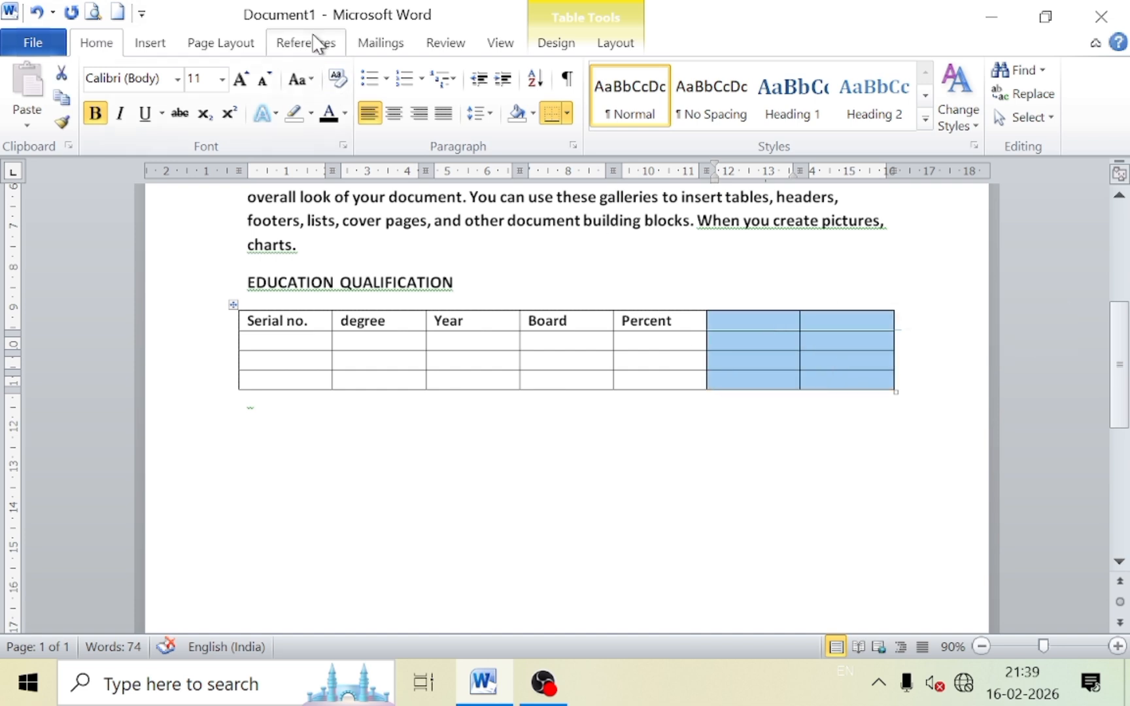
pyautogui.click(613, 46)
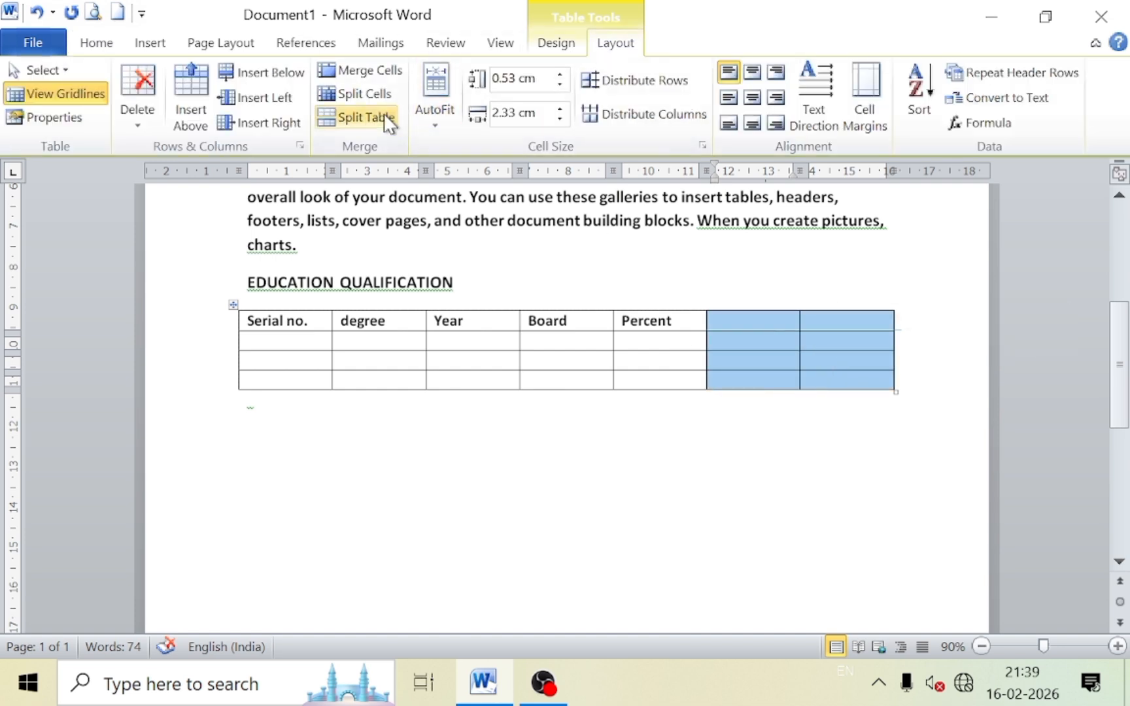
pyautogui.click(138, 121)
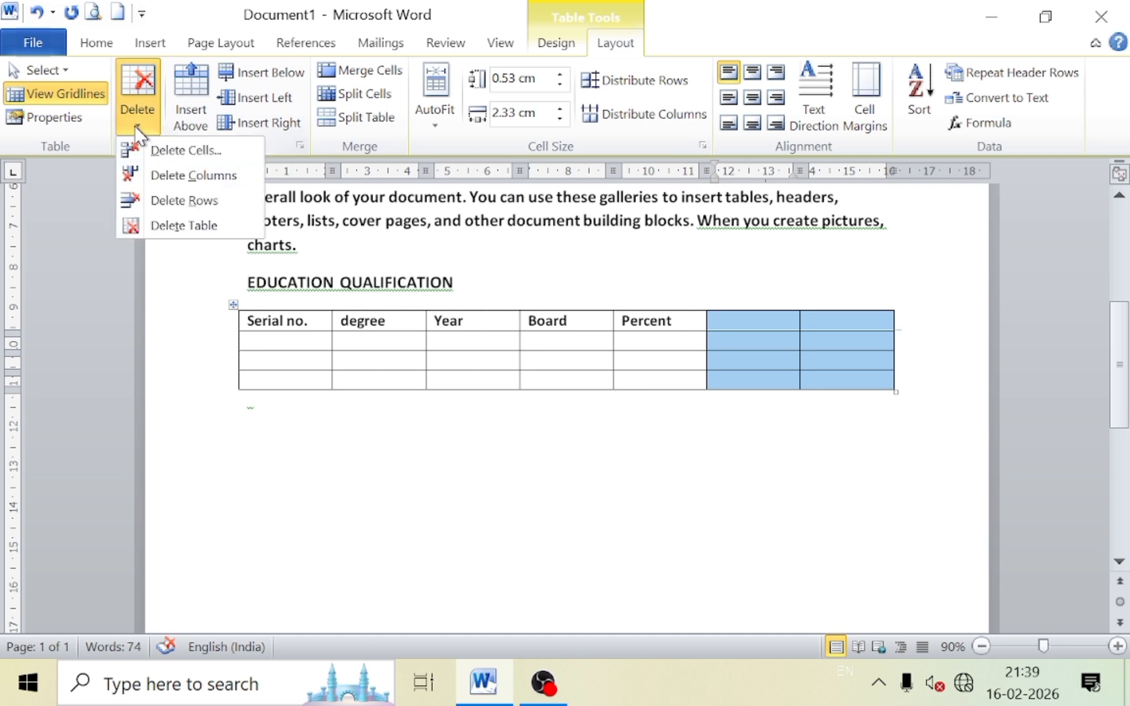
pyautogui.click(168, 175)
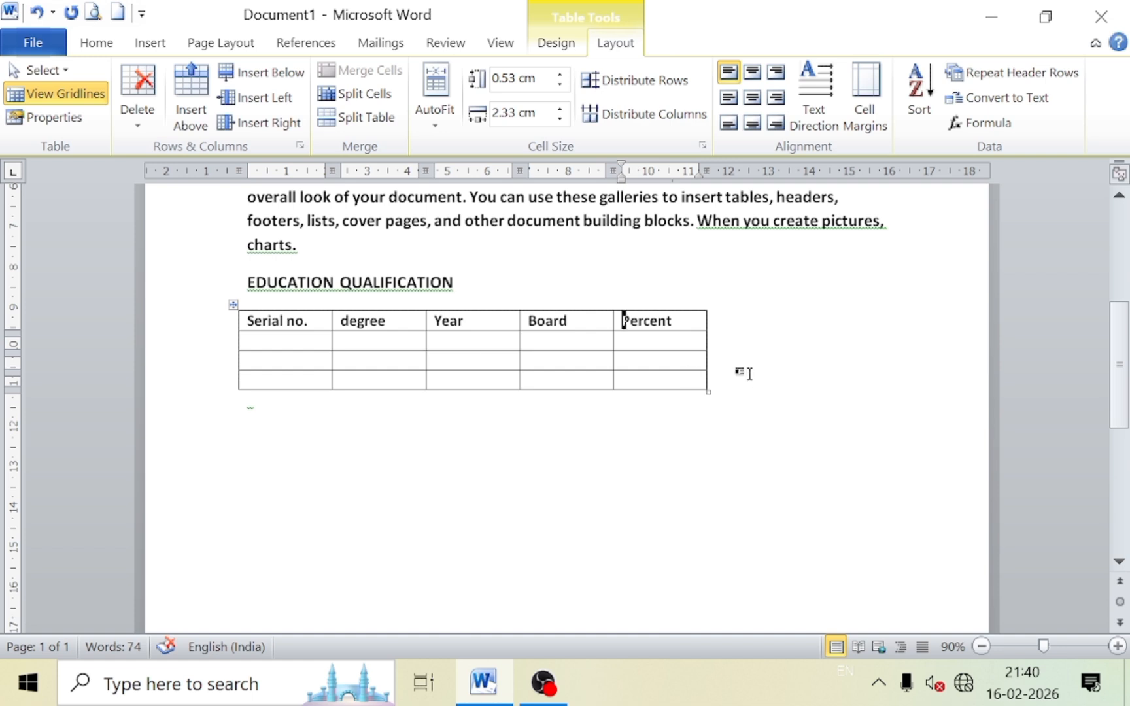
# Widen the table to the right margin and distribute the five columns evenly.
pyautogui.moveTo(707, 343); pyautogui.dragTo(890, 350)
pyautogui.click(611, 337)
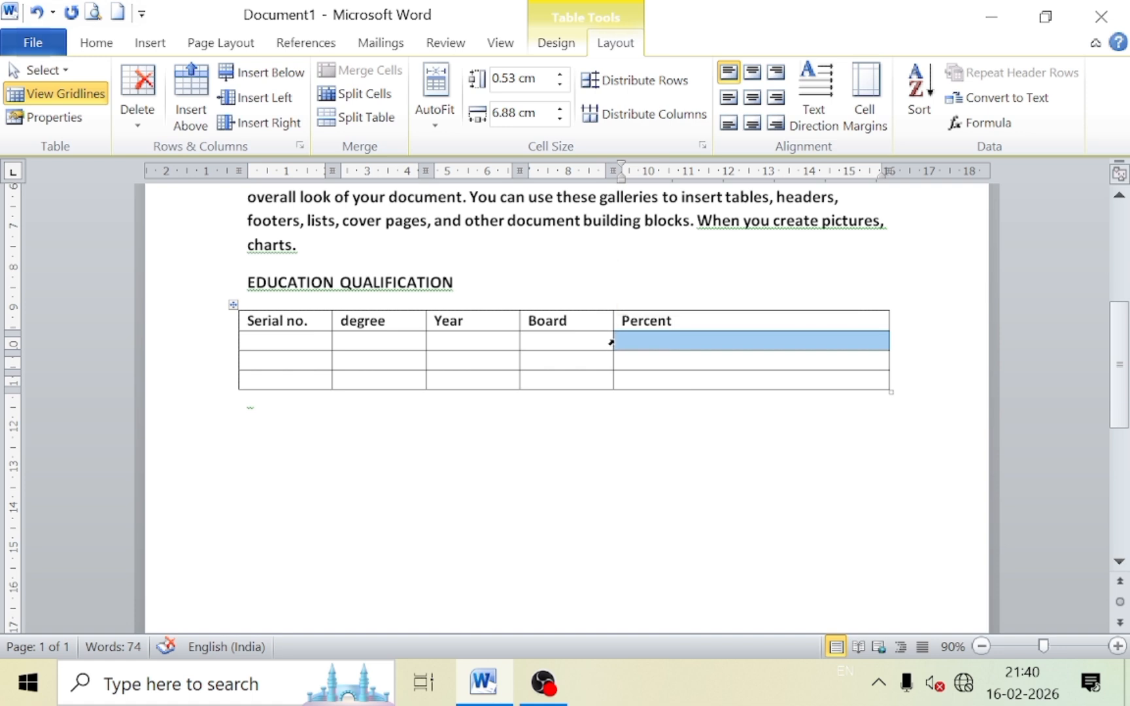
pyautogui.click(242, 322)
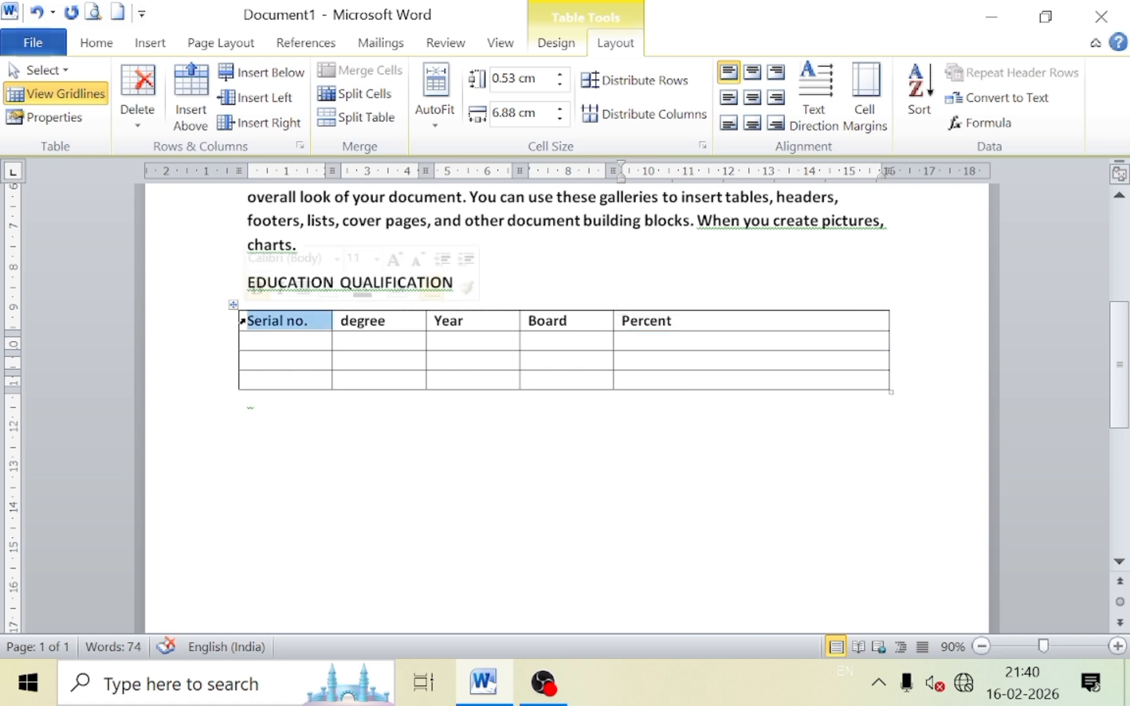
pyautogui.click(252, 326)
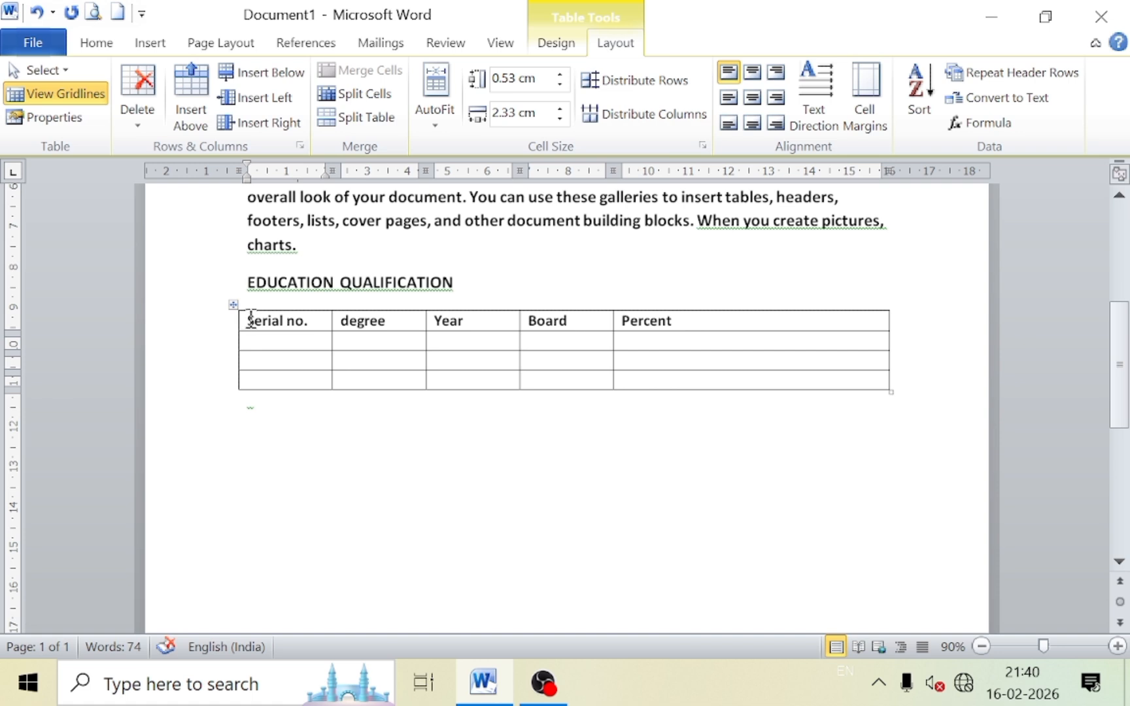
pyautogui.moveTo(251, 321); pyautogui.dragTo(771, 386)
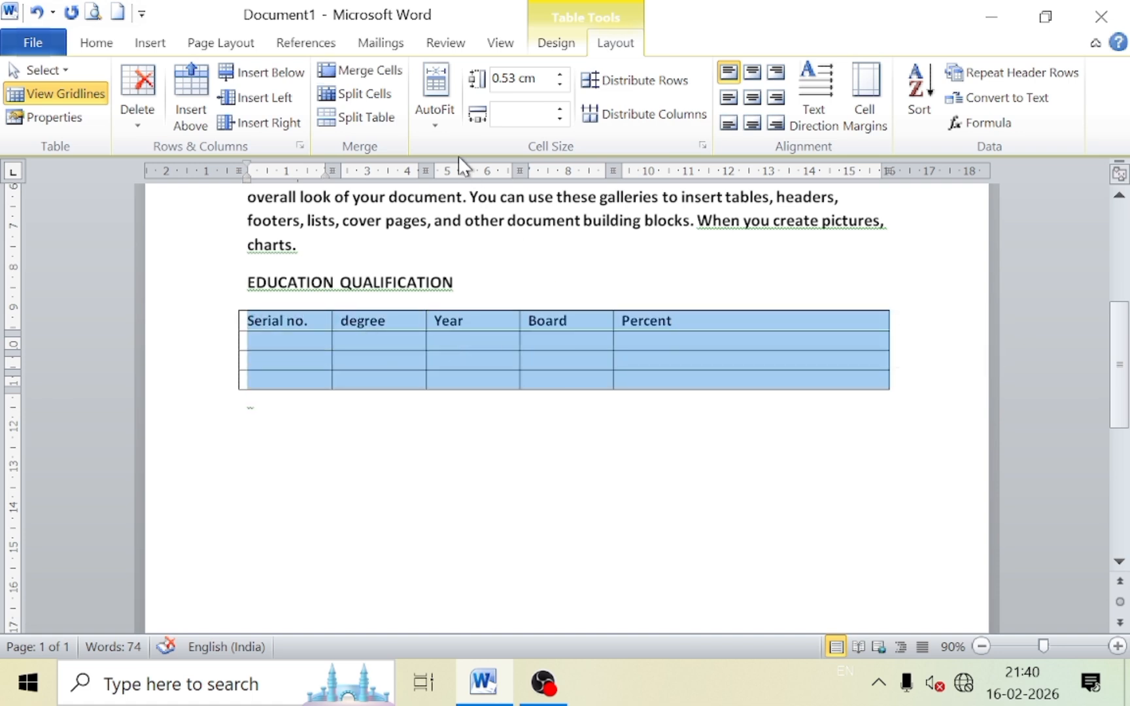
pyautogui.click(653, 116)
pyautogui.click(432, 357)
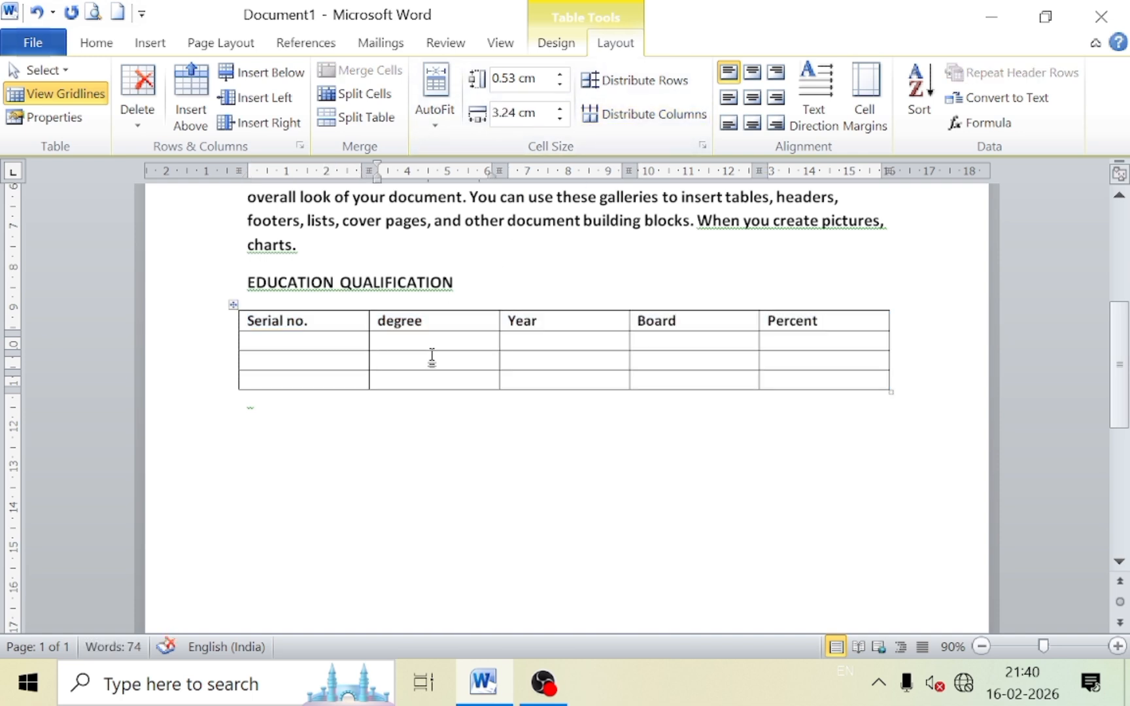
# Duplicate the blue CAREER OBJECTIVE bar and move the copy behind the EDUCATION QUALIFICATION heading.
pyautogui.scroll(3, 430, 350)
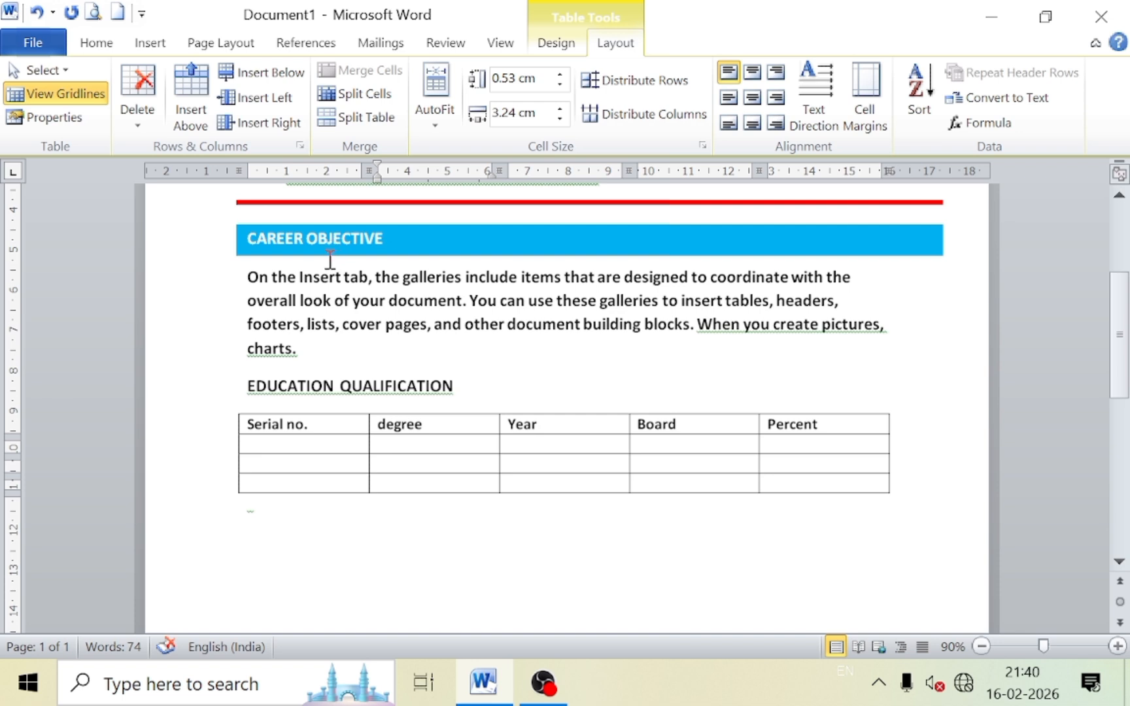
pyautogui.click(237, 241)
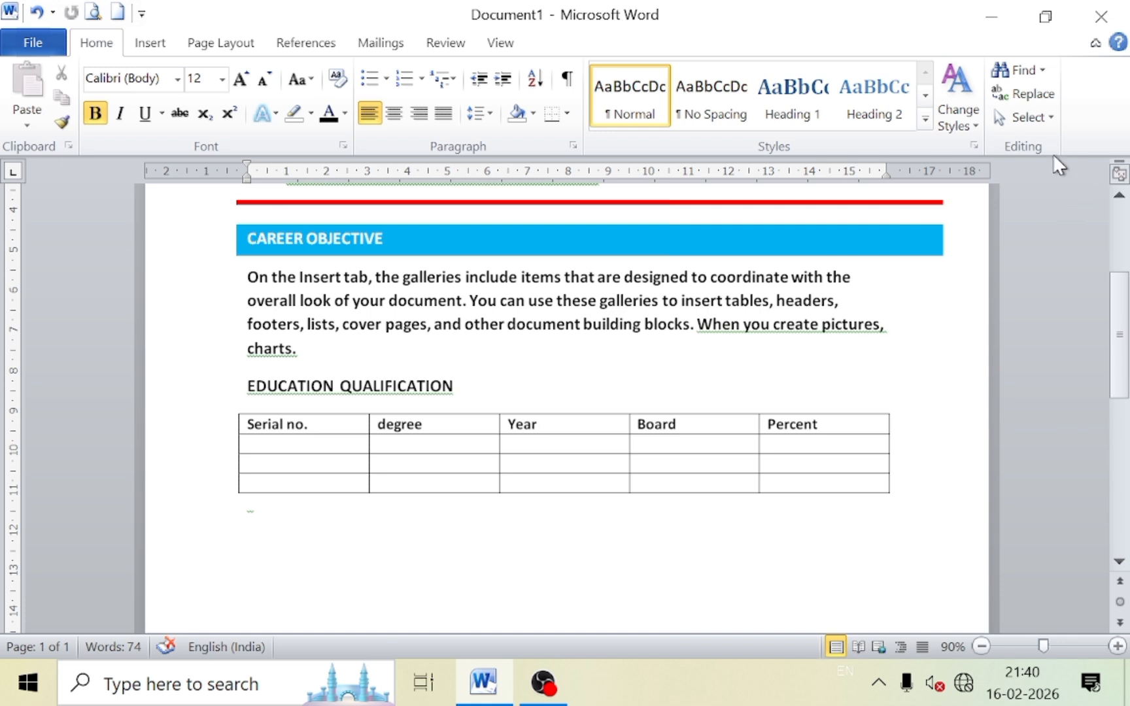
pyautogui.click(1030, 117)
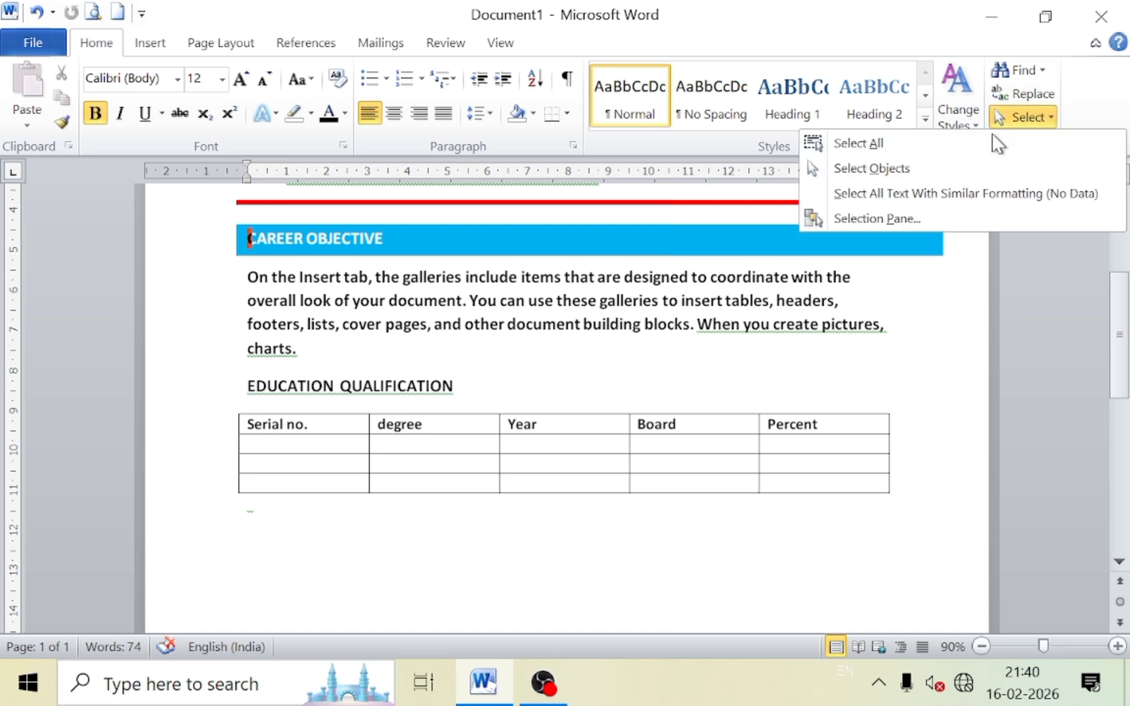
pyautogui.click(874, 170)
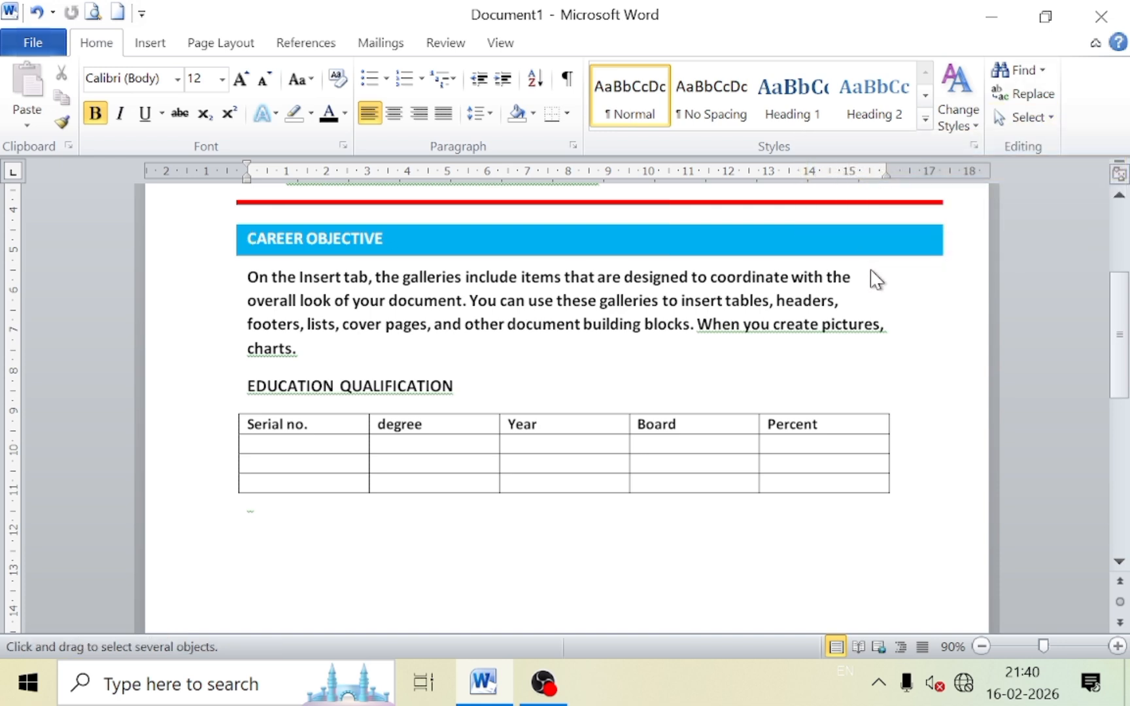
pyautogui.click(873, 249)
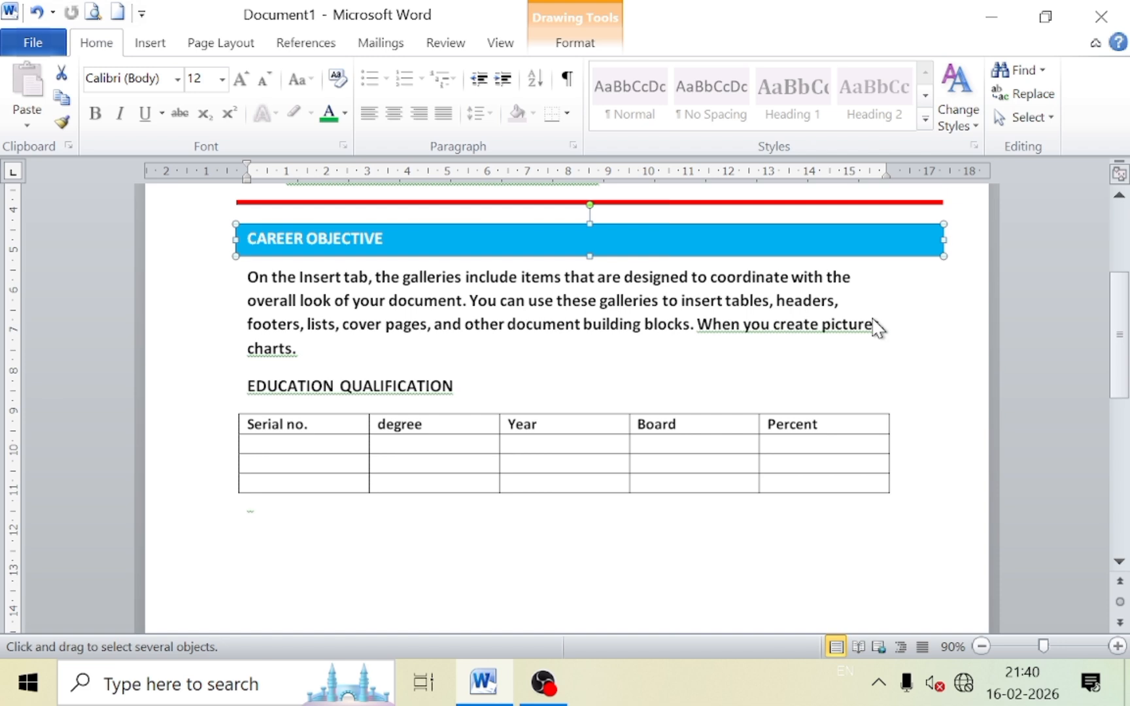
pyautogui.hotkey('ctrl', 'v')
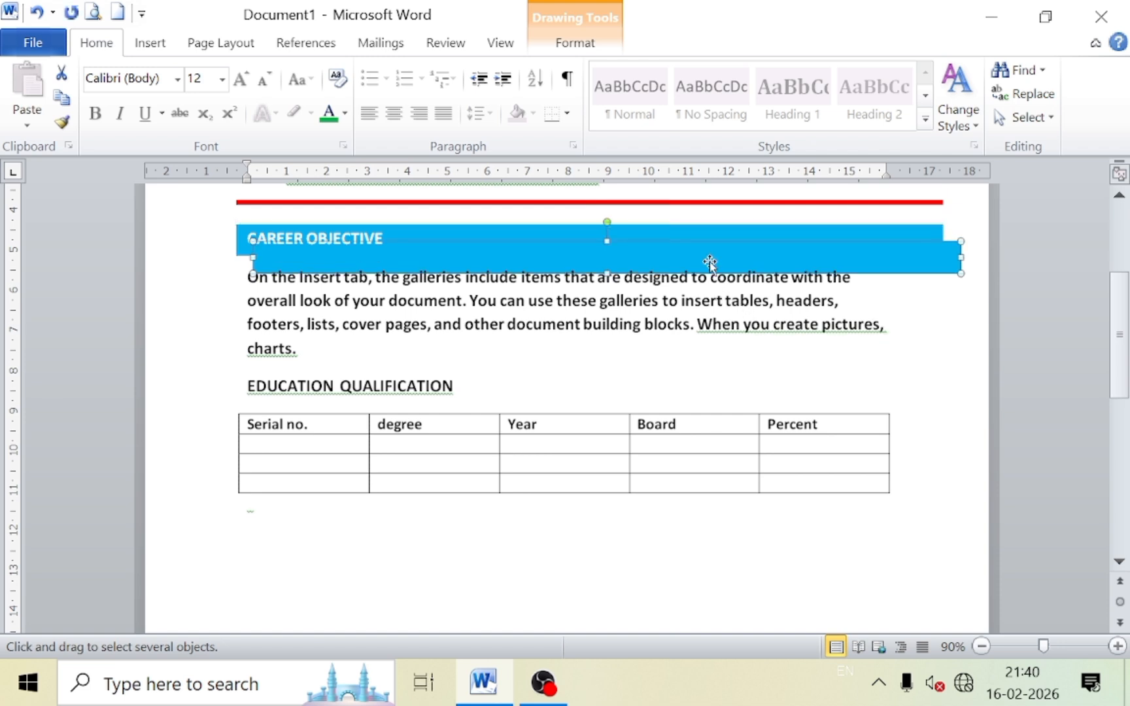
pyautogui.moveTo(710, 262); pyautogui.dragTo(689, 390)
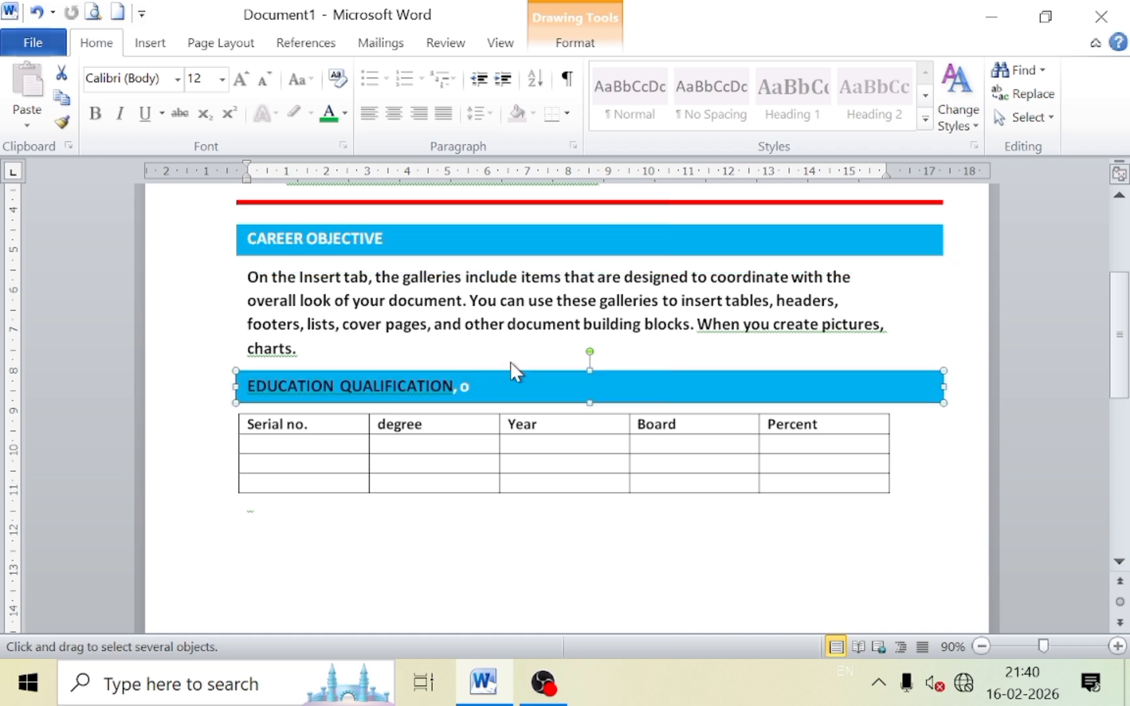
pyautogui.doubleClick(470, 393)
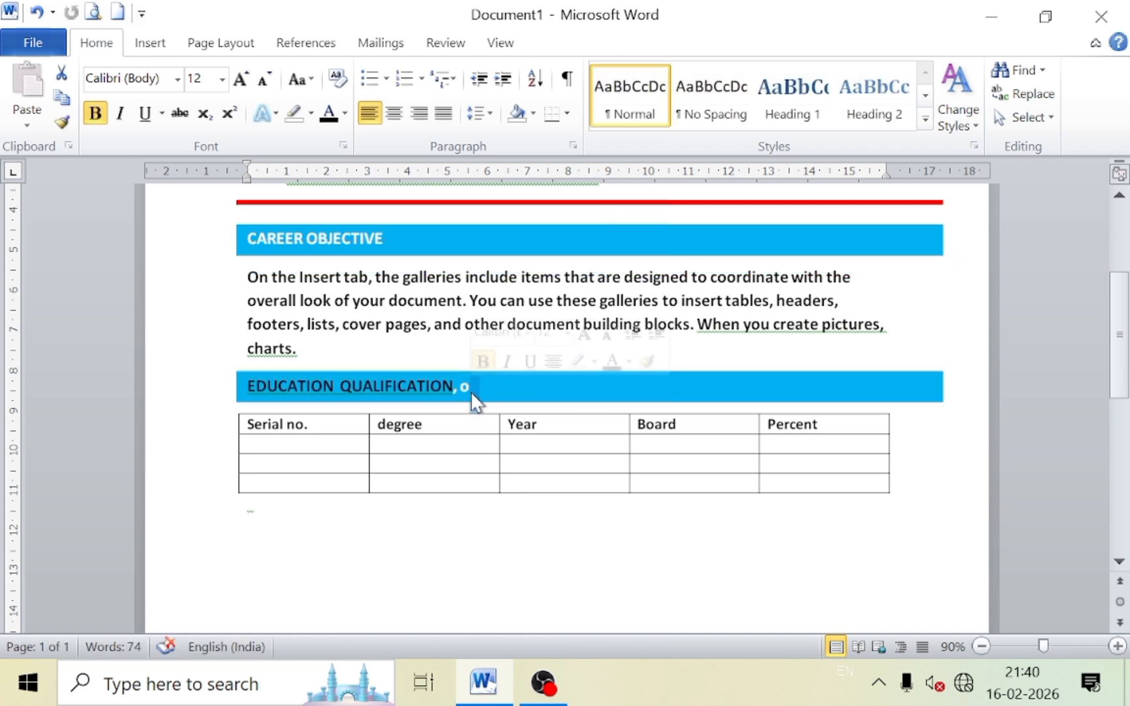
pyautogui.click(461, 386)
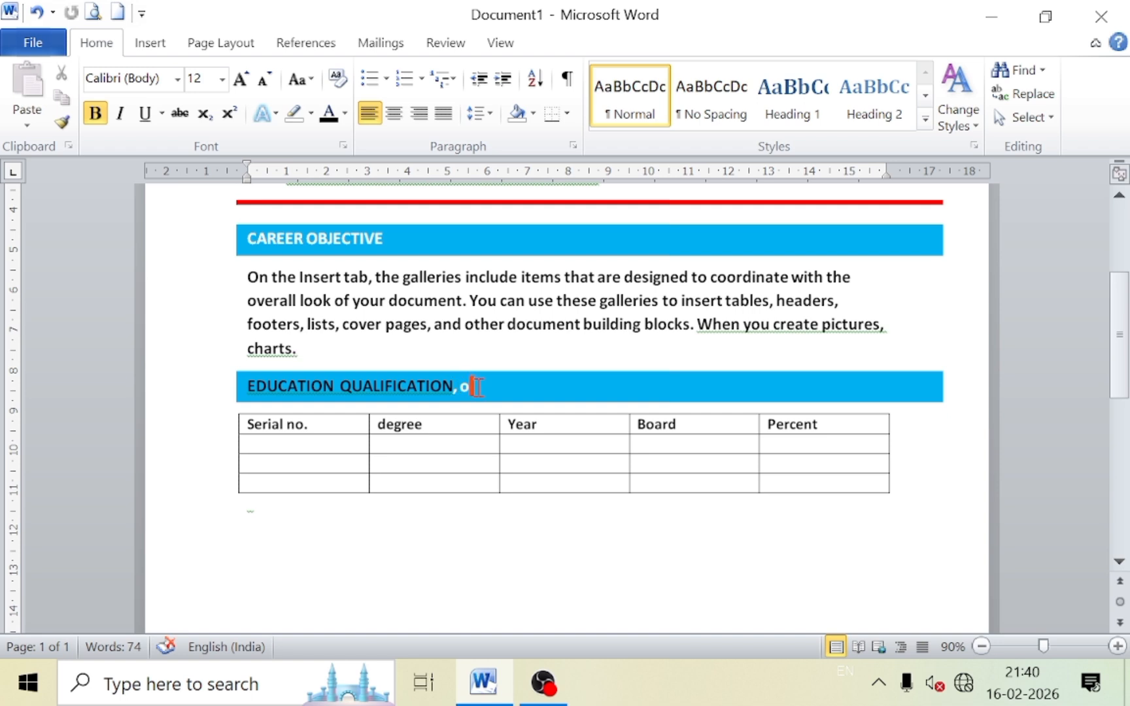
# Delete the stray characters and colour the EDUCATION QUALIFICATION heading white.
pyautogui.press('BackSpace')
pyautogui.press('BackSpace')
pyautogui.press('BackSpace')
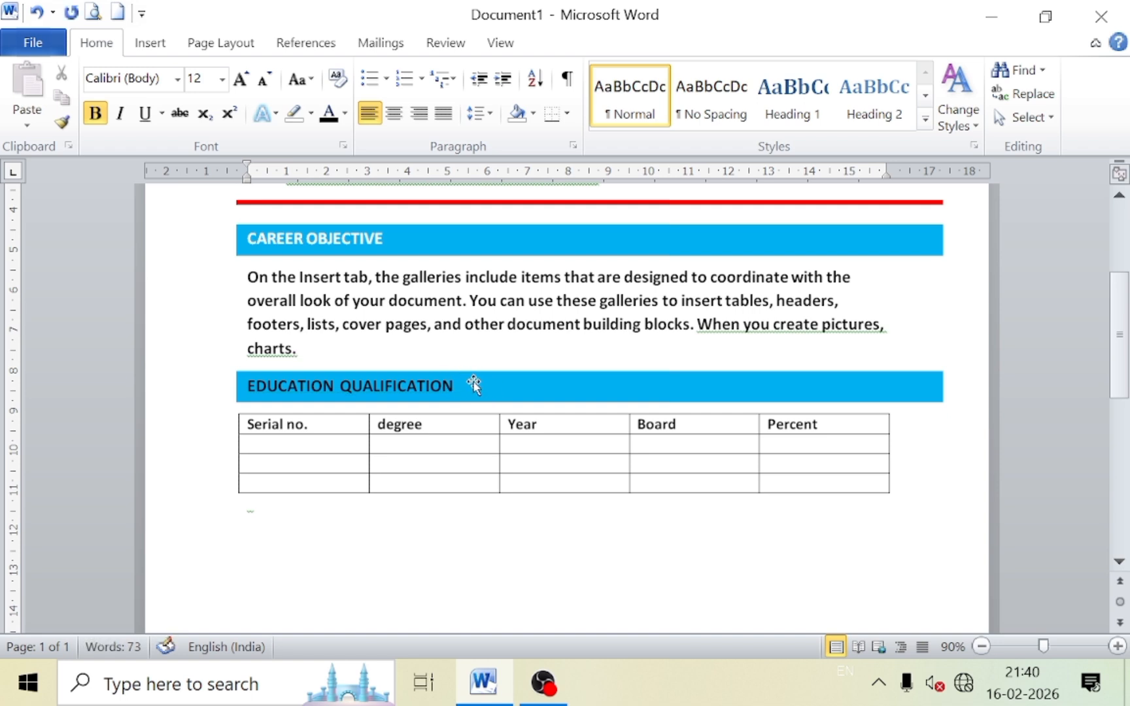
pyautogui.moveTo(454, 386); pyautogui.dragTo(266, 379)
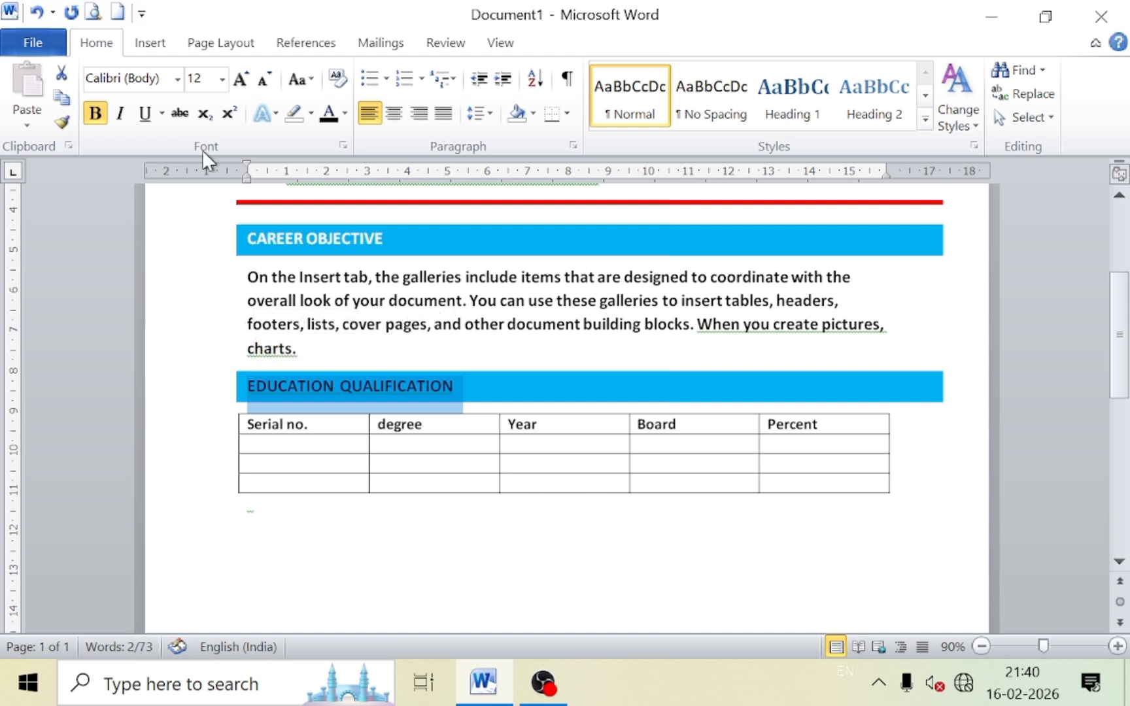
pyautogui.click(344, 114)
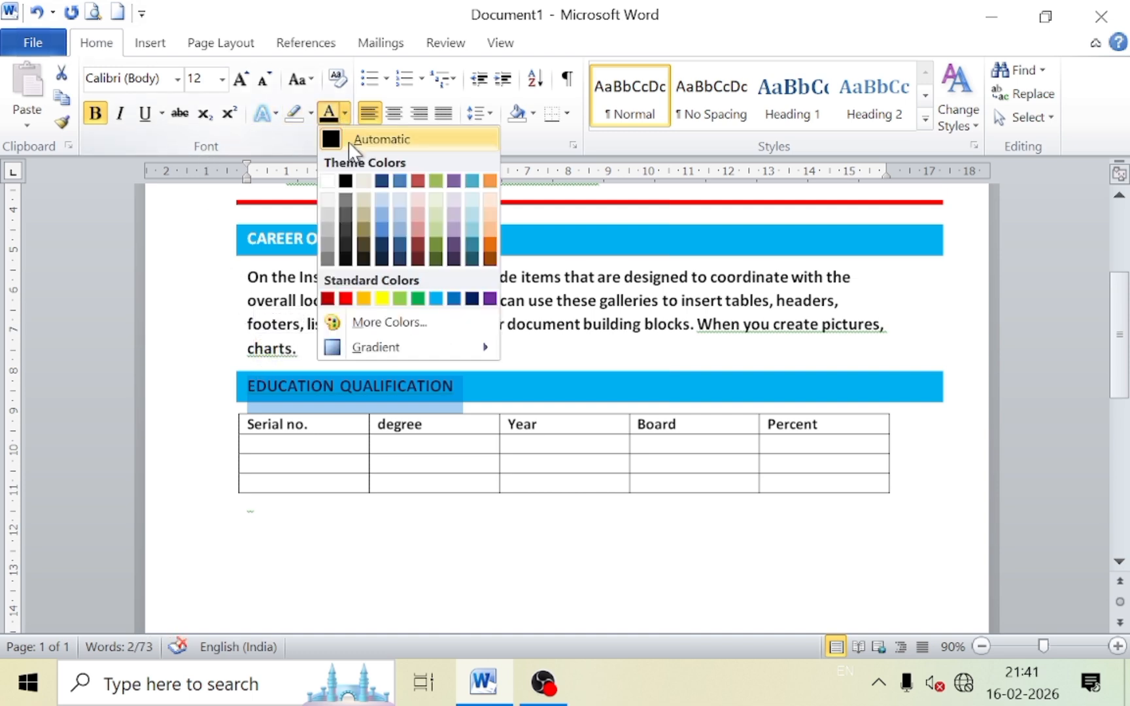
pyautogui.click(329, 181)
pyautogui.click(326, 455)
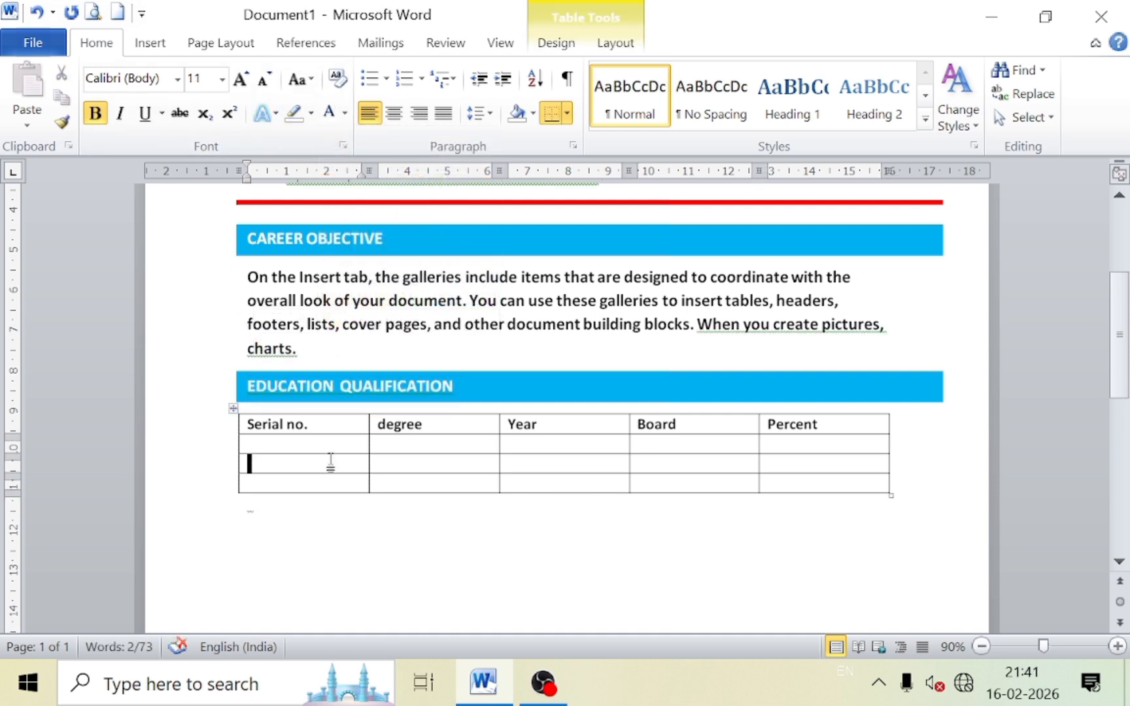
pyautogui.scroll(-3, 328, 458)
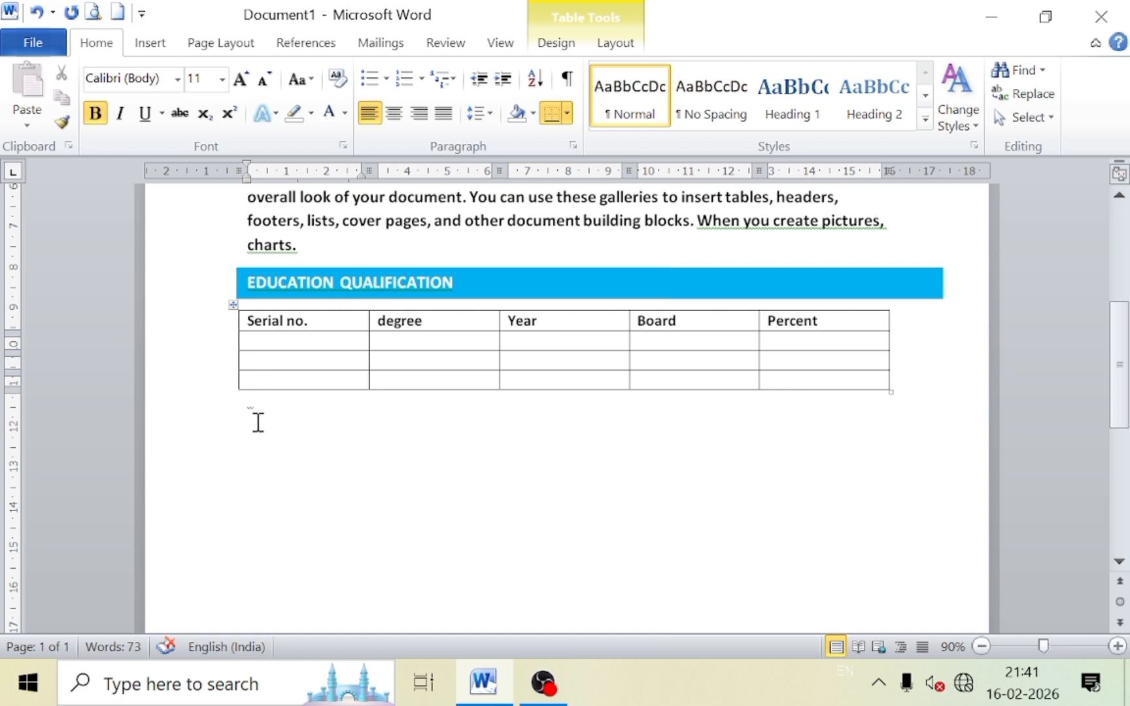
# Start the word COMPUTERS below the table and make the hidden line's text Automatic black.
pyautogui.click(255, 422)
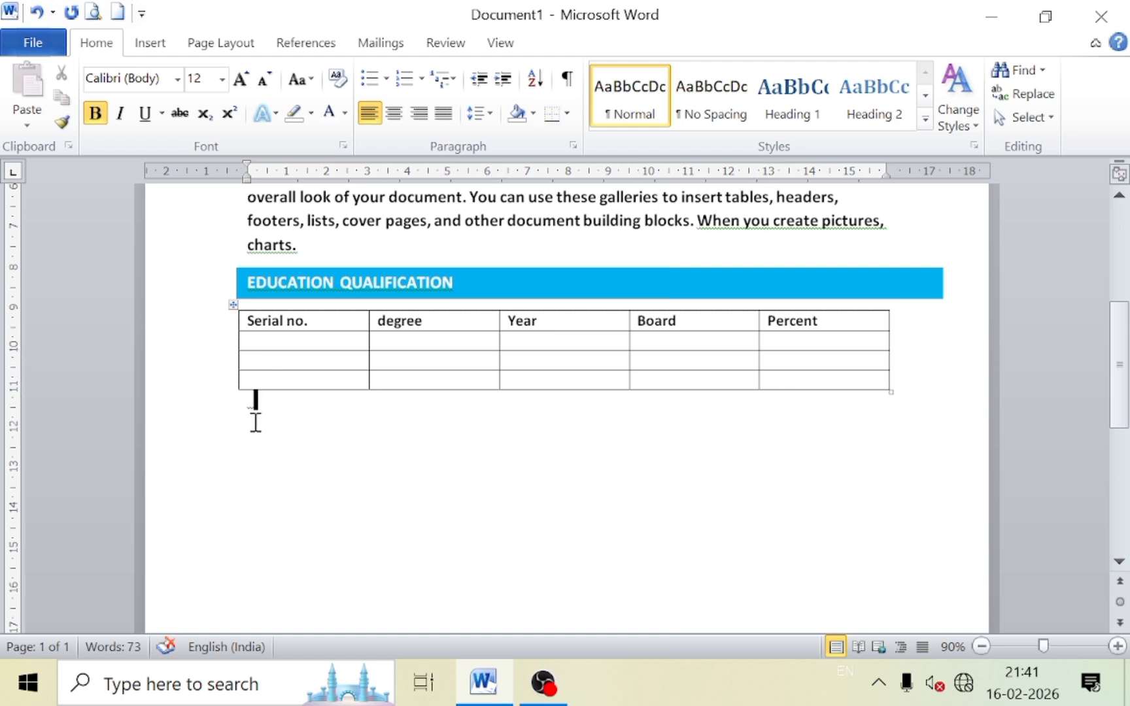
pyautogui.press('Return')
pyautogui.press('BackSpace')
pyautogui.write('COM')
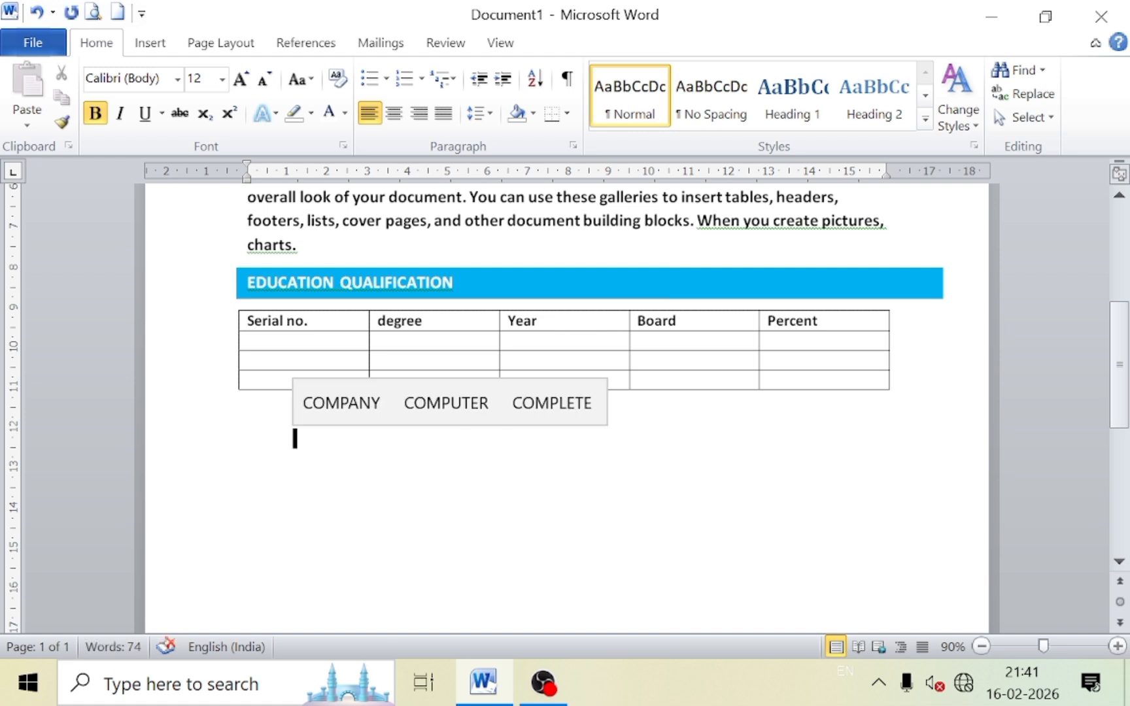
pyautogui.write('PUTE')
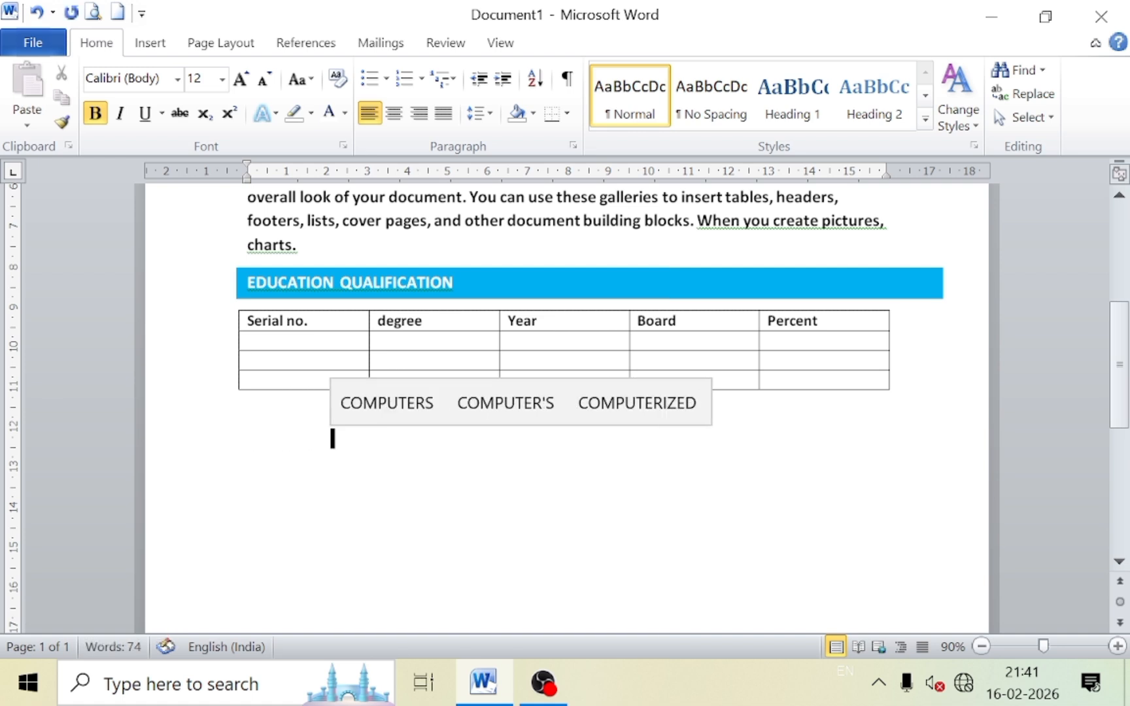
pyautogui.click(340, 403)
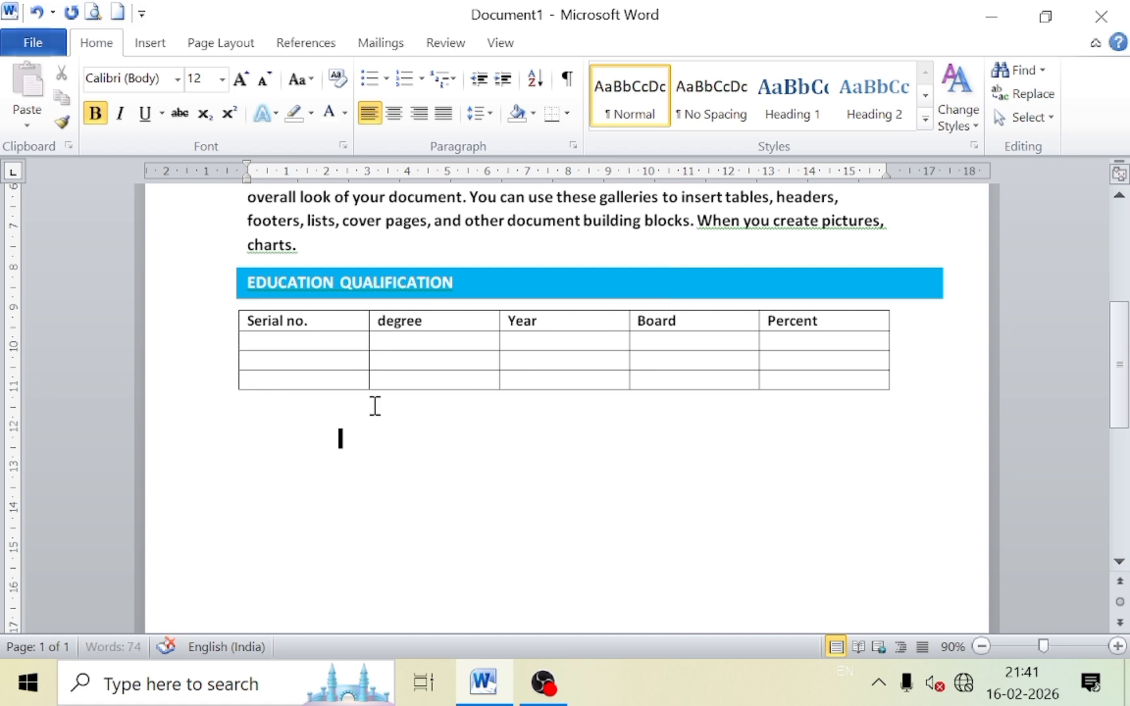
pyautogui.doubleClick(353, 439)
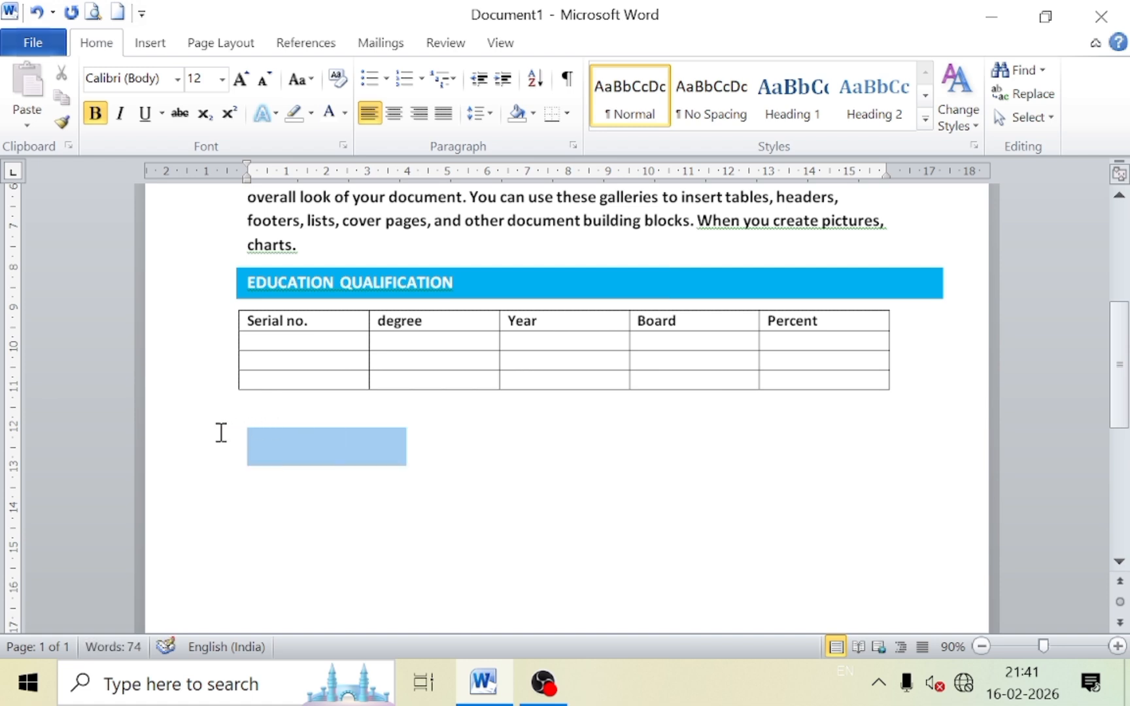
pyautogui.click(345, 115)
pyautogui.click(366, 139)
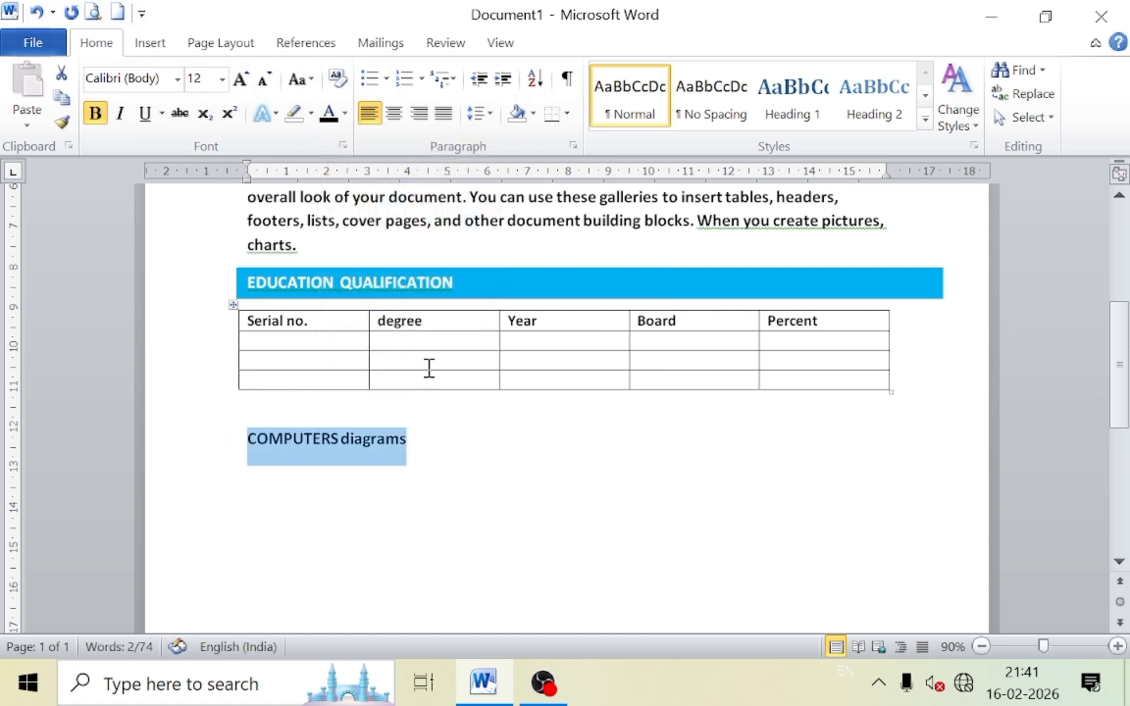
pyautogui.click(428, 434)
# Remove the stray word 'diagrams' and complete the heading as COMPUTERS SKILLS.
pyautogui.press('BackSpace')
pyautogui.press('BackSpace')
pyautogui.press('BackSpace')
pyautogui.press('BackSpace')
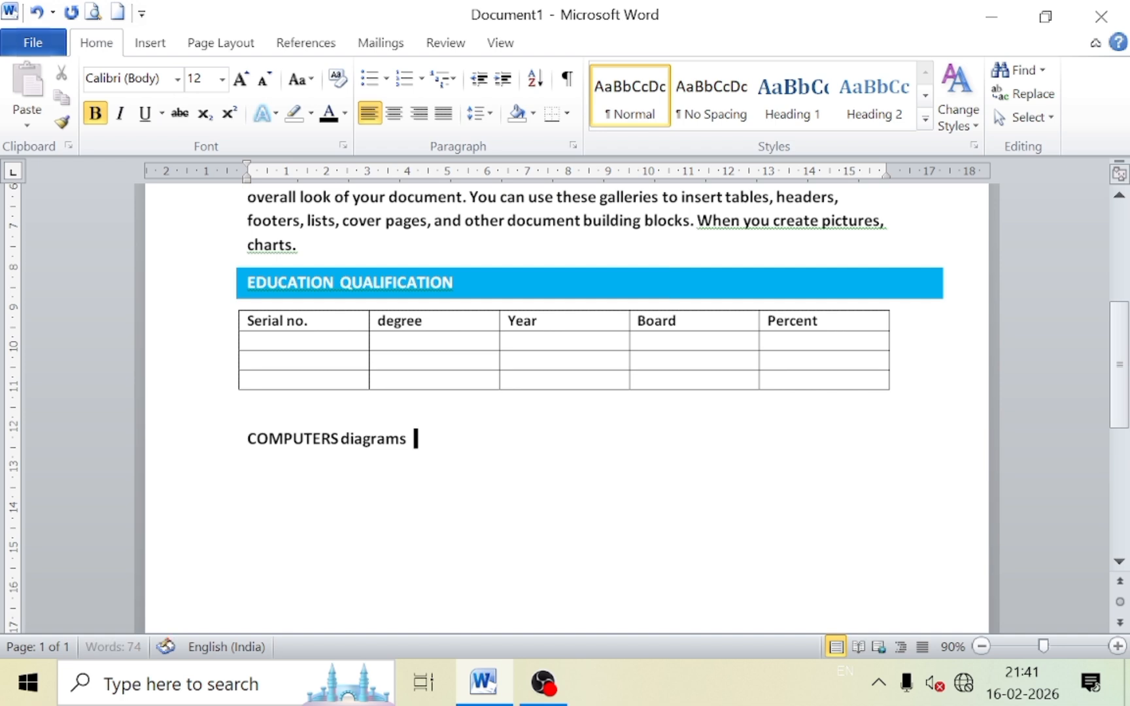
pyautogui.press('BackSpace')
pyautogui.press('BackSpace')
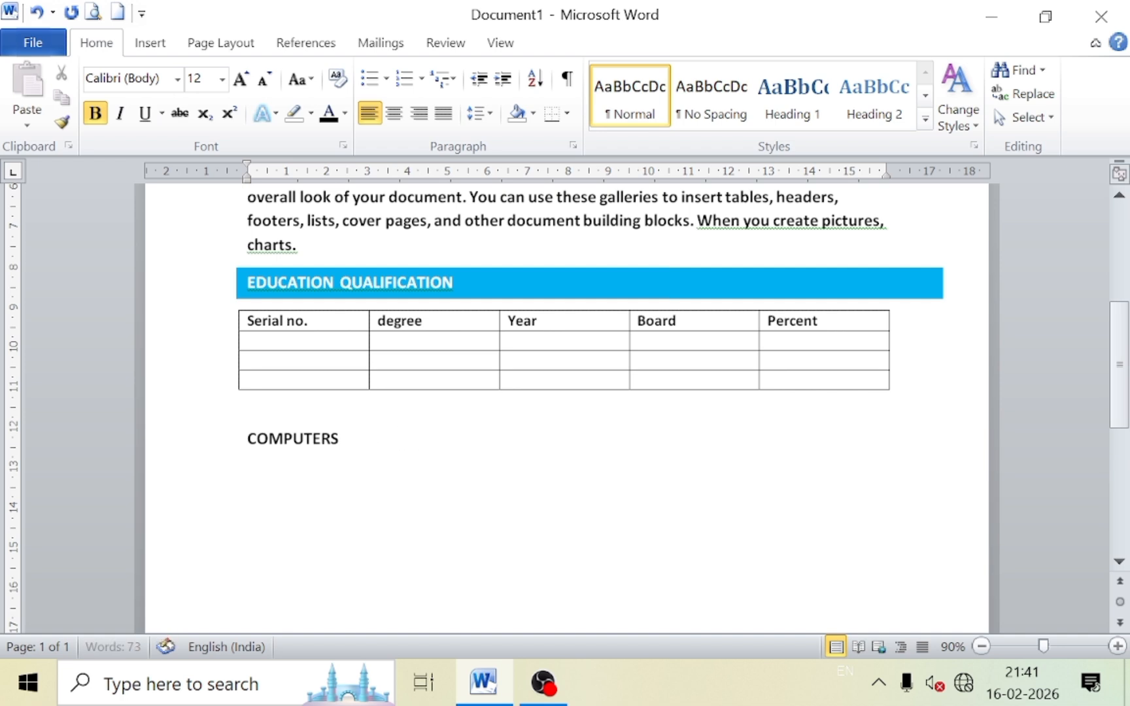
pyautogui.write('SKILLS')
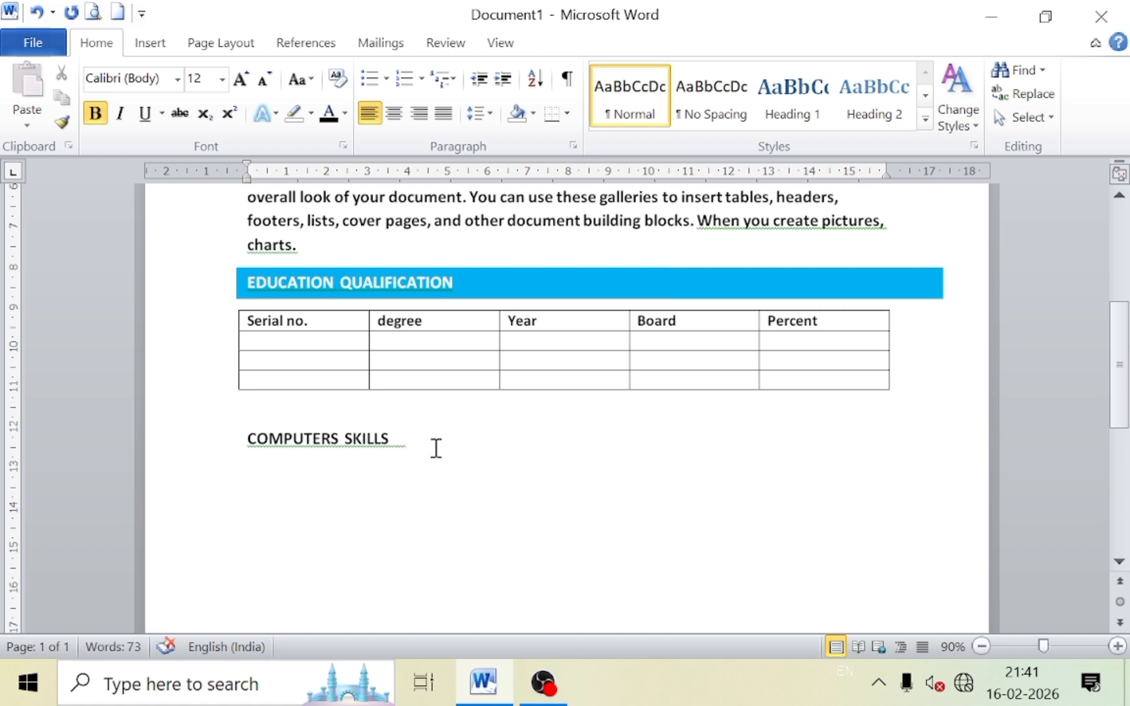
pyautogui.press('Return')
# Type the skills line 'WORD , EXCEL , POWERPOINT , ACCOUNT TALLY'.
pyautogui.write('WORD , EXCEL')
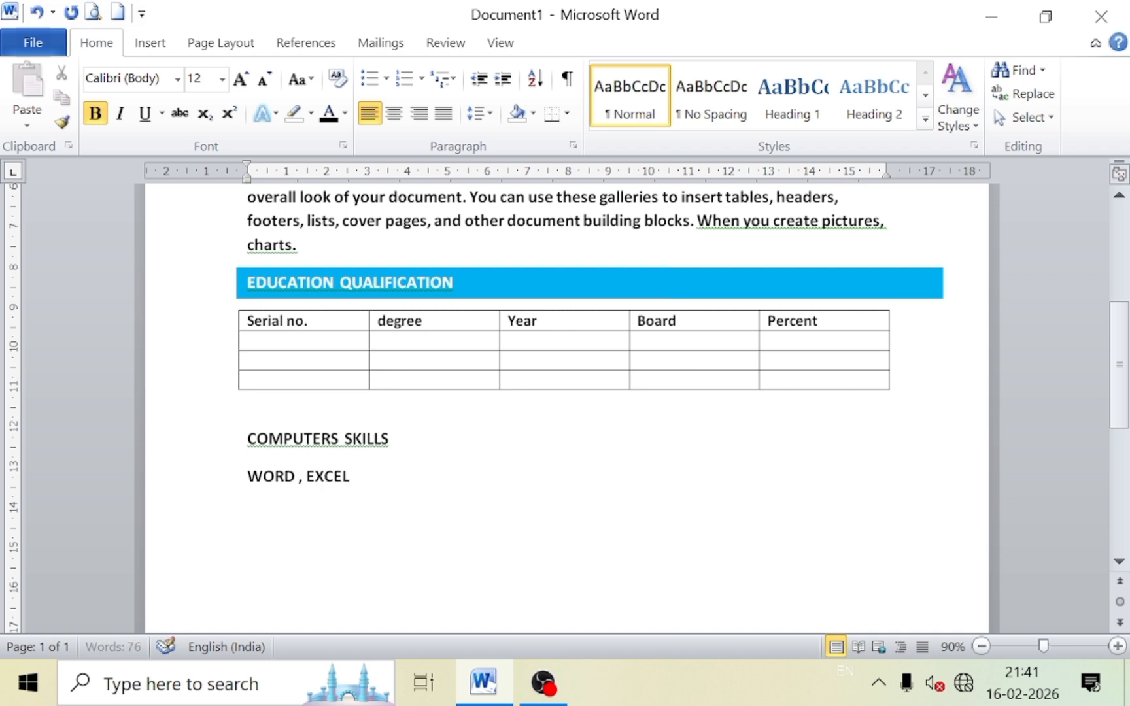
pyautogui.write(' , POWERPOINT')
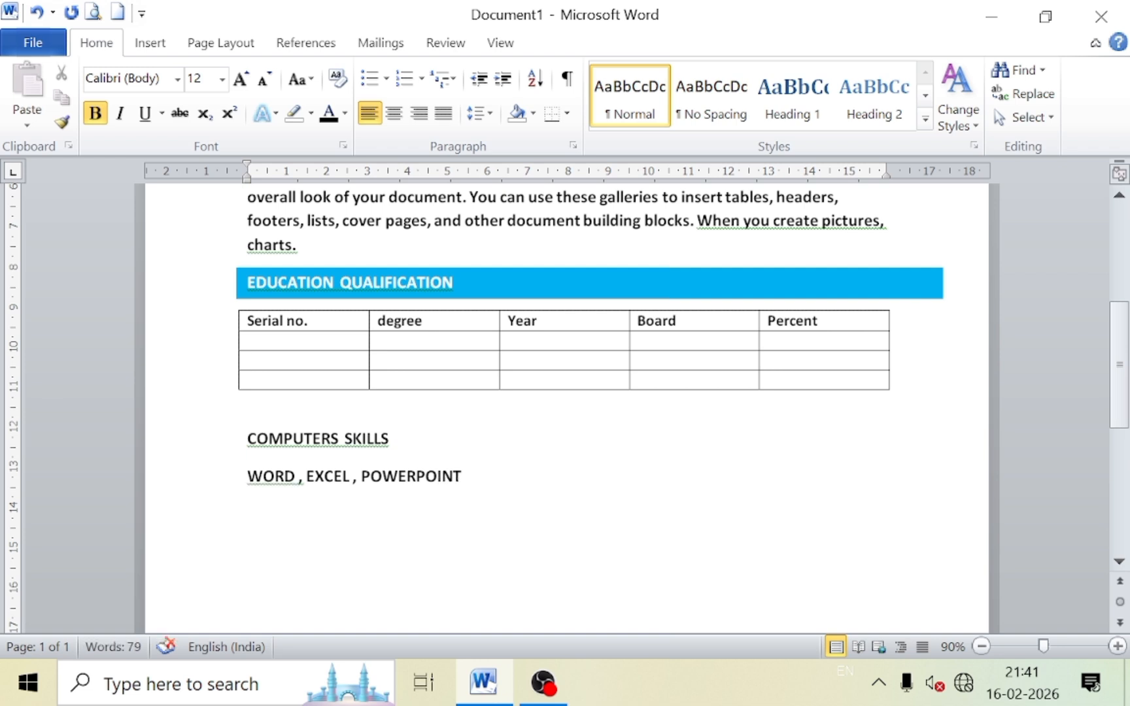
pyautogui.write(' ACCOUN')
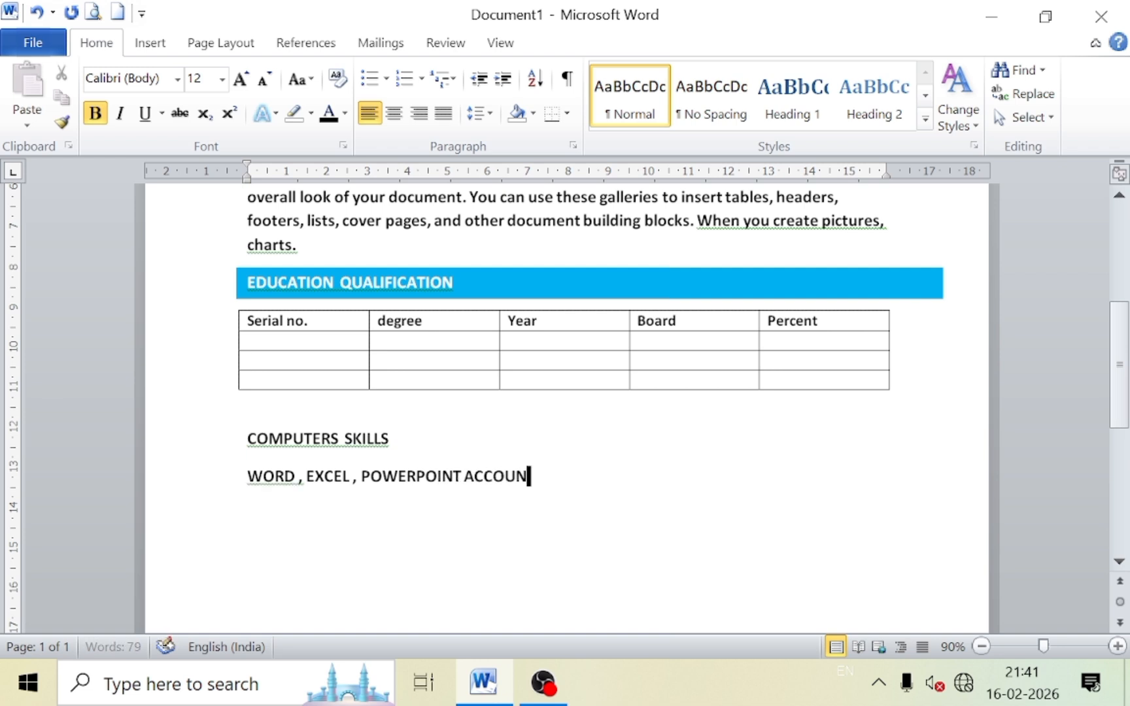
pyautogui.write('T AT')
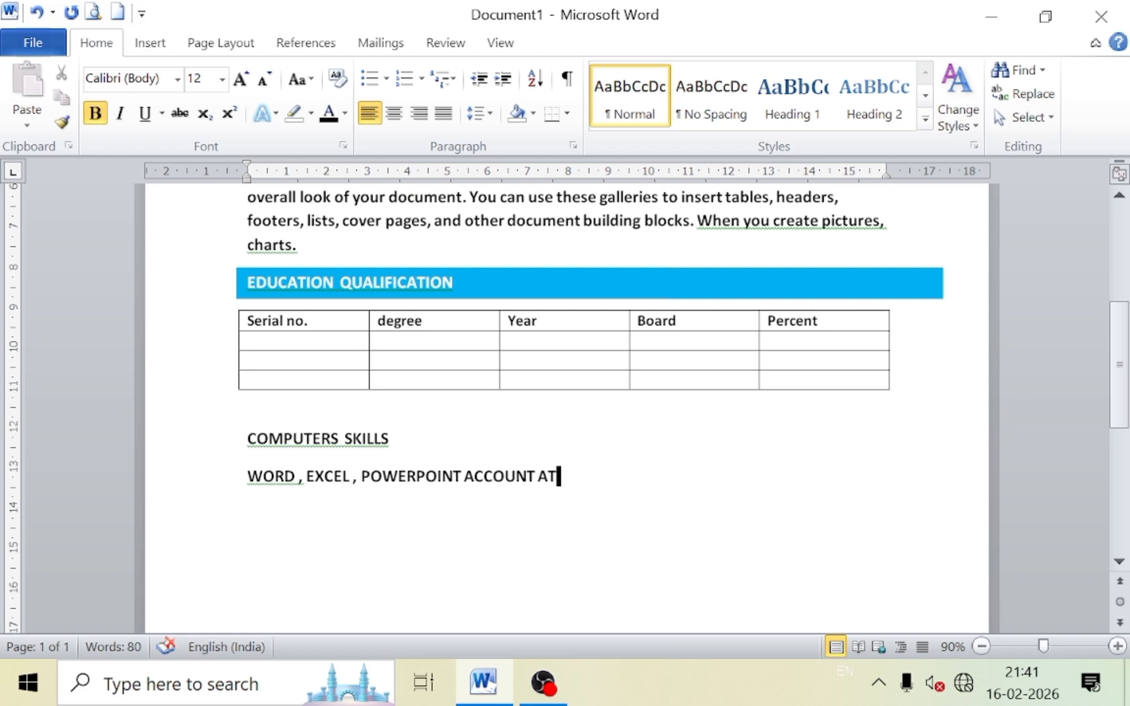
pyautogui.press('BackSpace')
pyautogui.press('BackSpace')
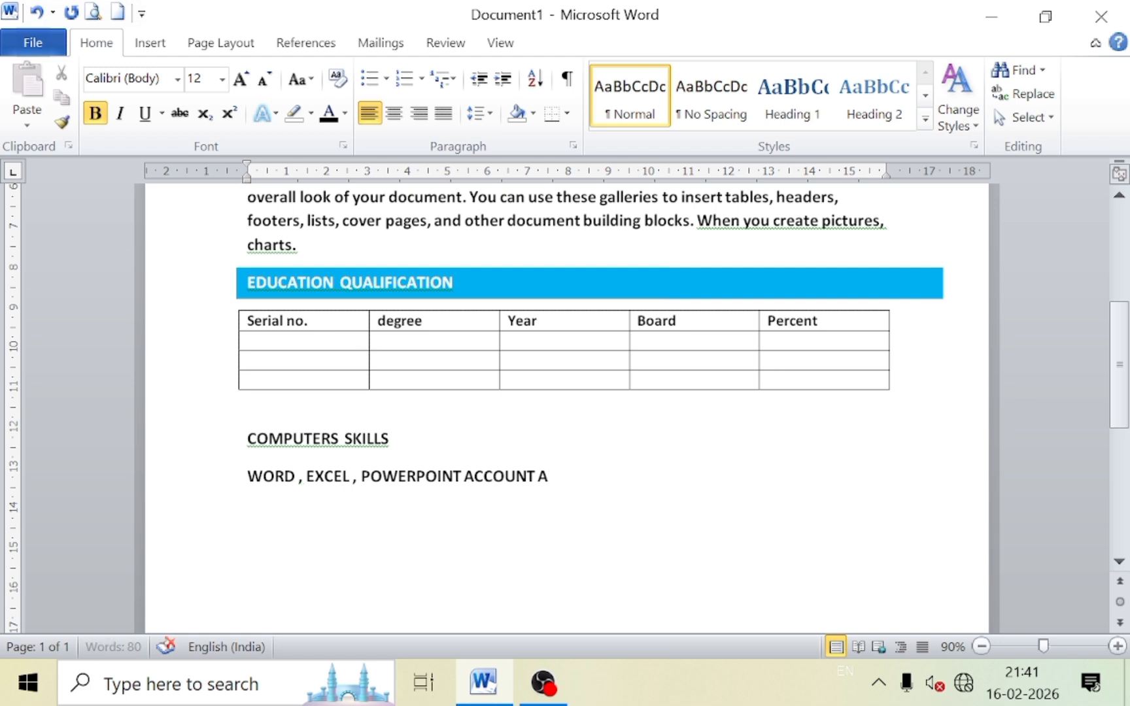
pyautogui.write('TALLY')
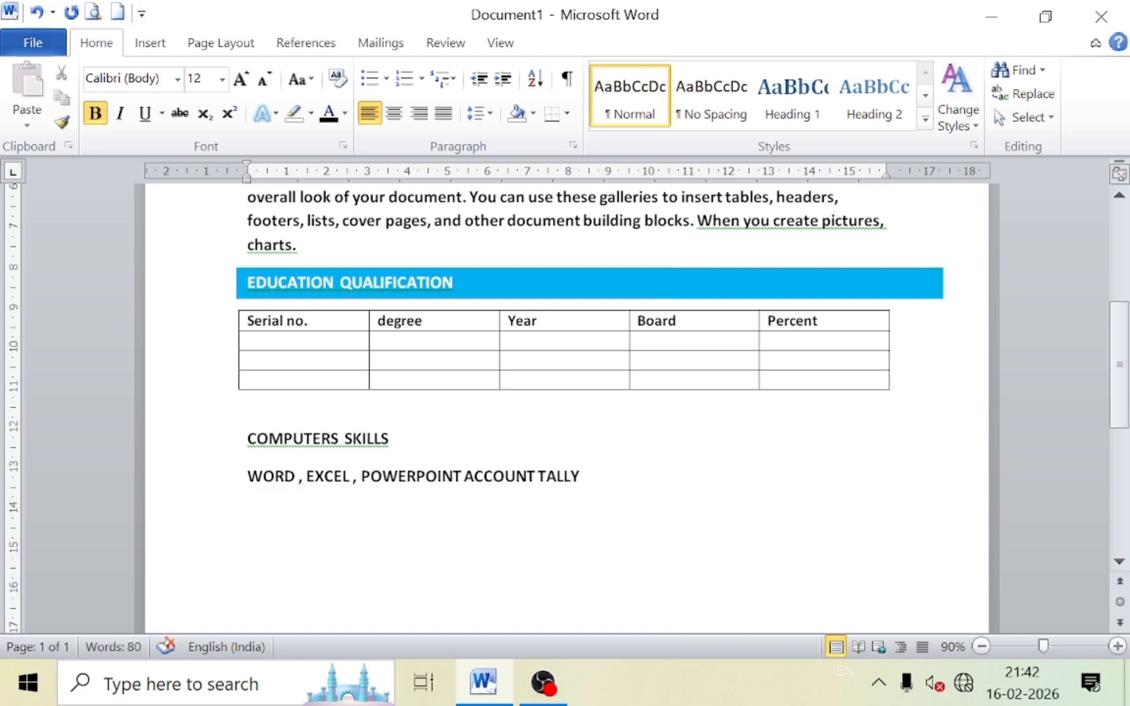
pyautogui.click(465, 475)
pyautogui.write(',')
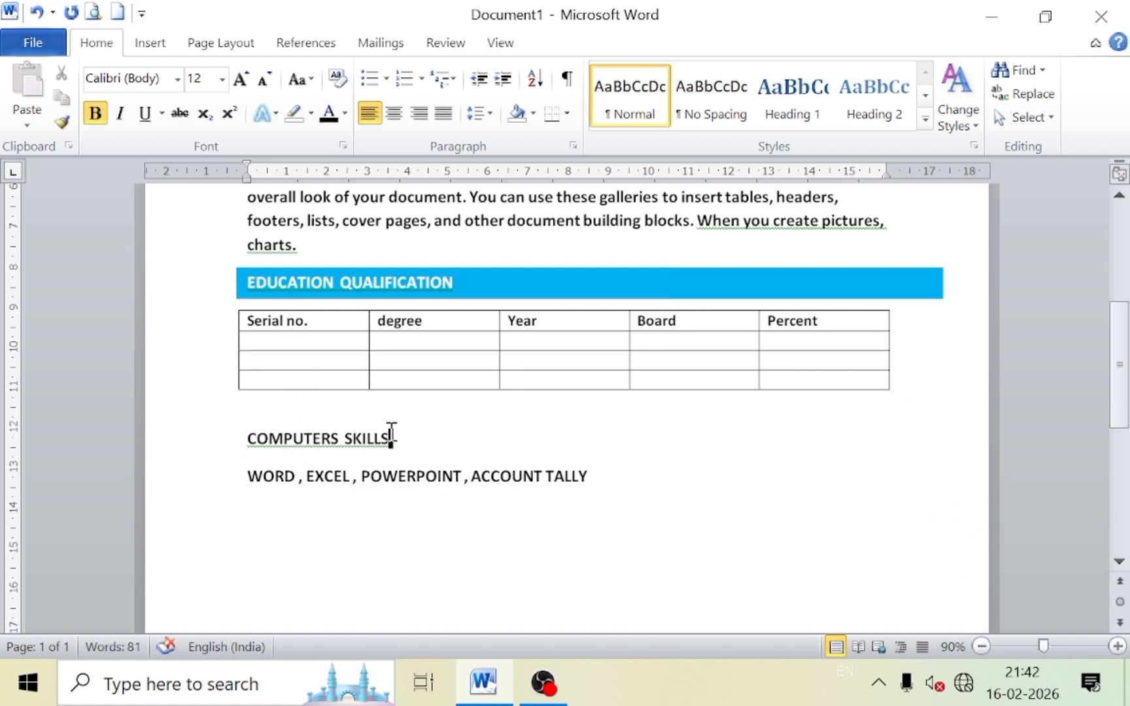
# Make the COMPUTERS SKILLS heading text white.
pyautogui.moveTo(391, 433); pyautogui.dragTo(294, 425)
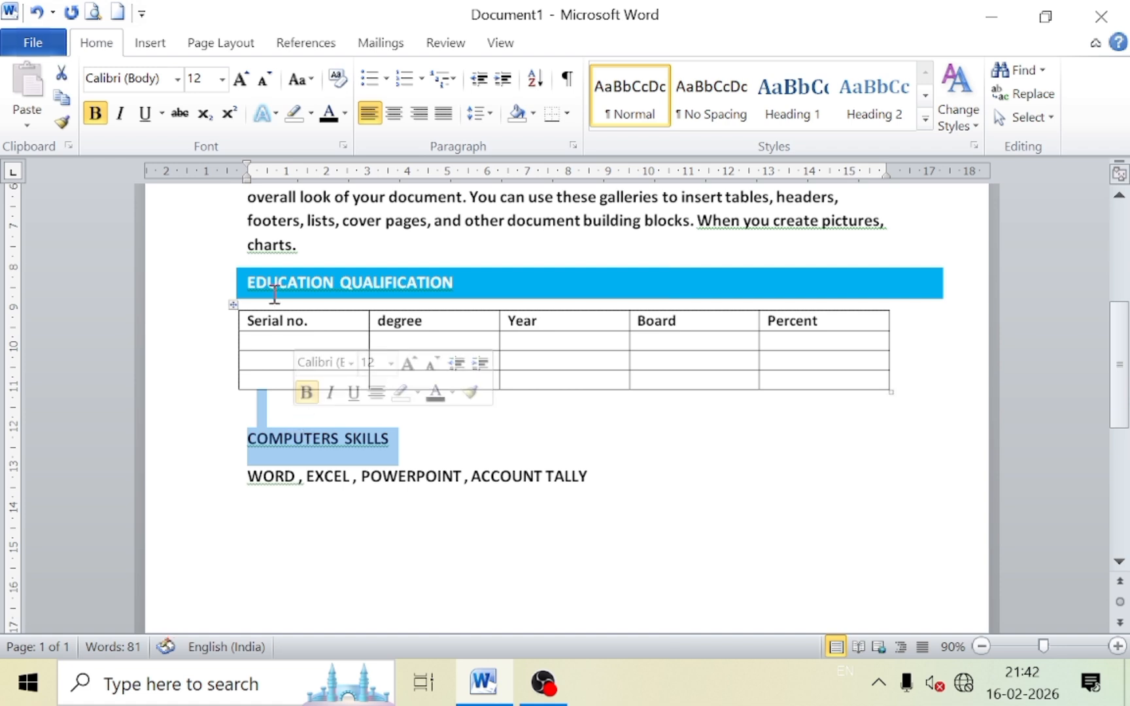
pyautogui.click(345, 115)
pyautogui.click(329, 182)
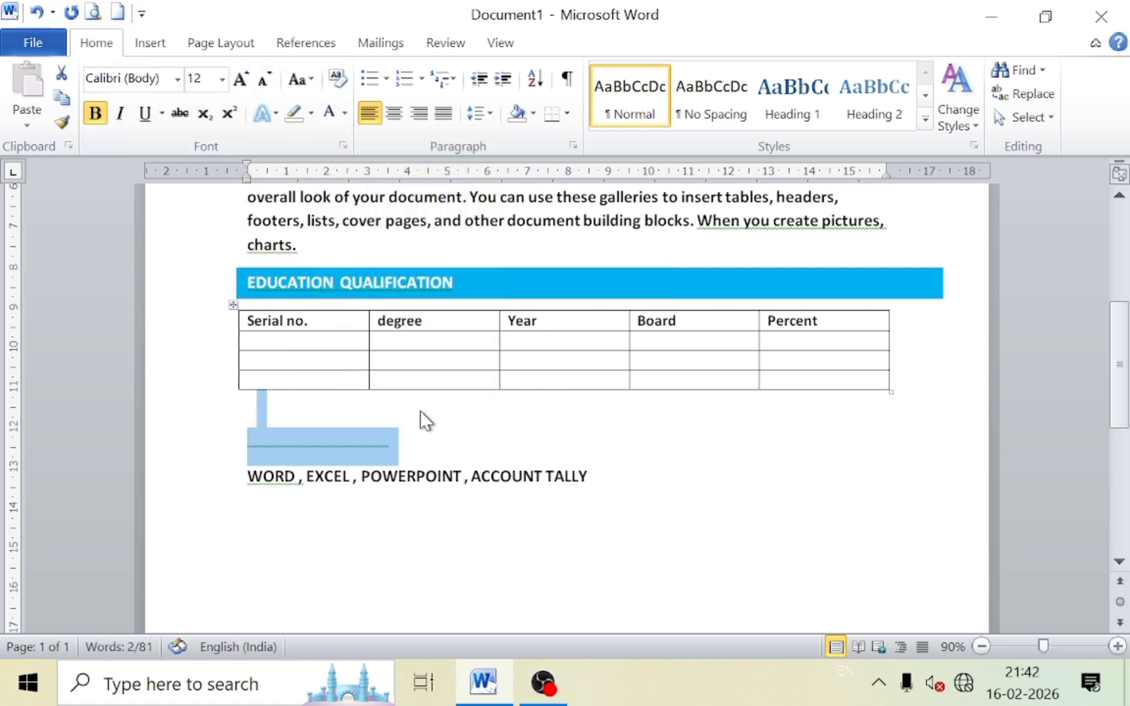
pyautogui.click(424, 419)
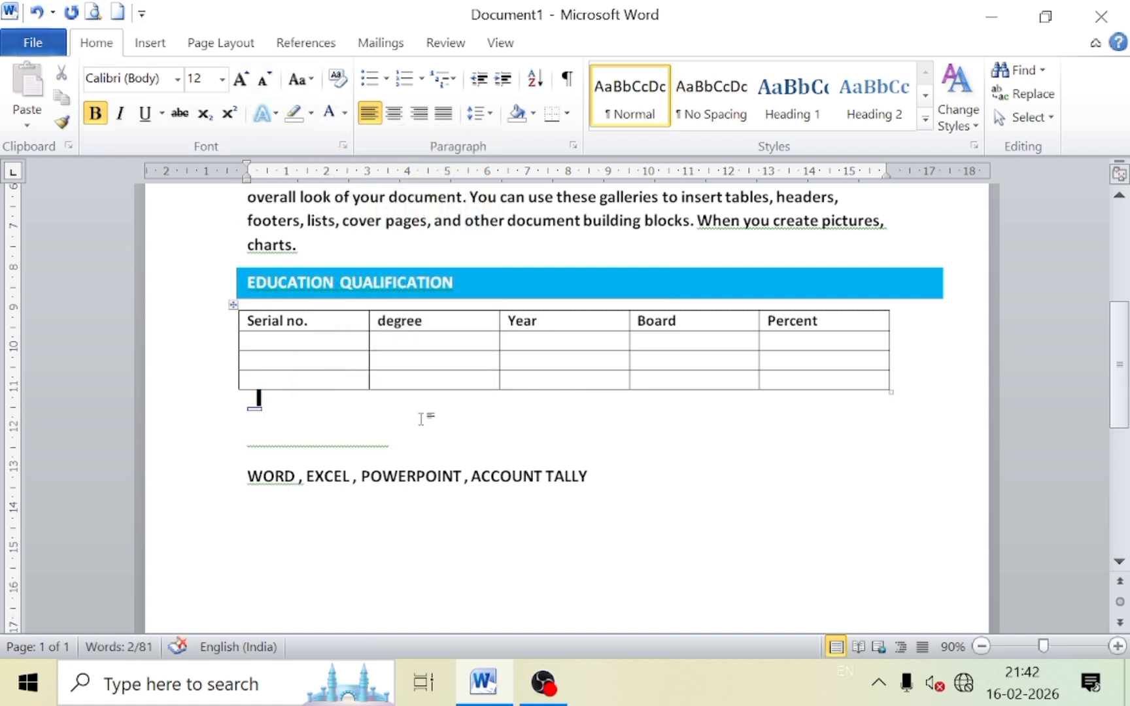
# Copy the blue EDUCATION QUALIFICATION bar behind COMPUTERS SKILLS and start a line after the skills list.
pyautogui.click(473, 297)
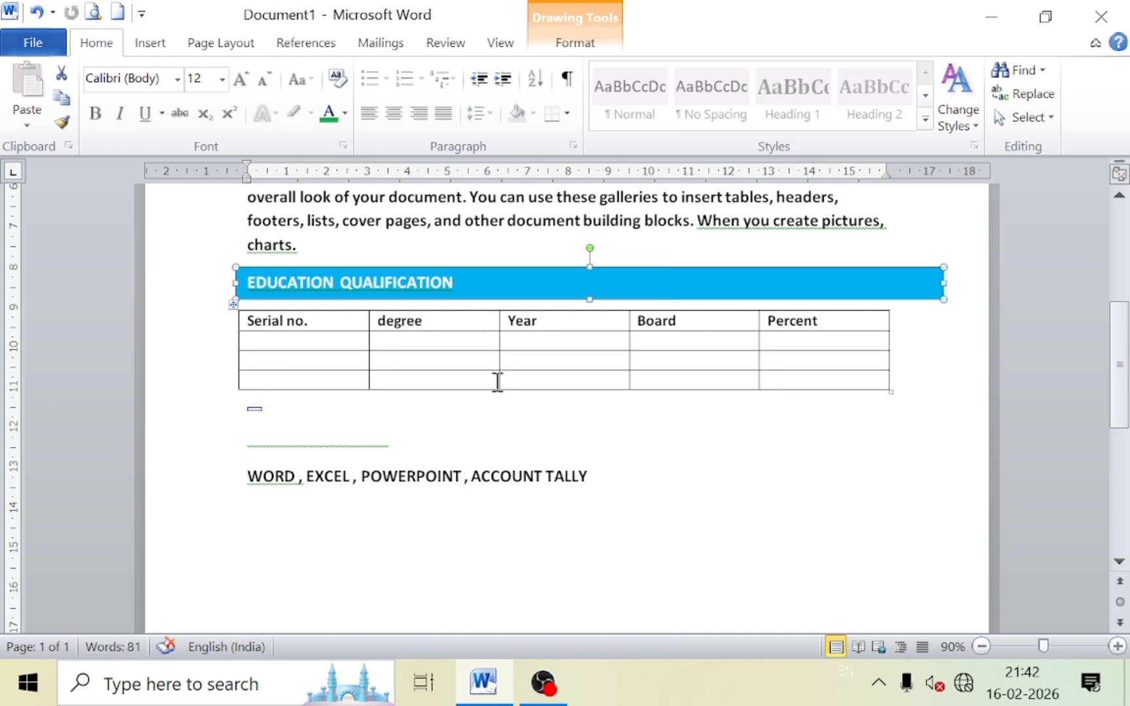
pyautogui.hotkey('ctrl', 'd')
pyautogui.moveTo(564, 301); pyautogui.dragTo(542, 438)
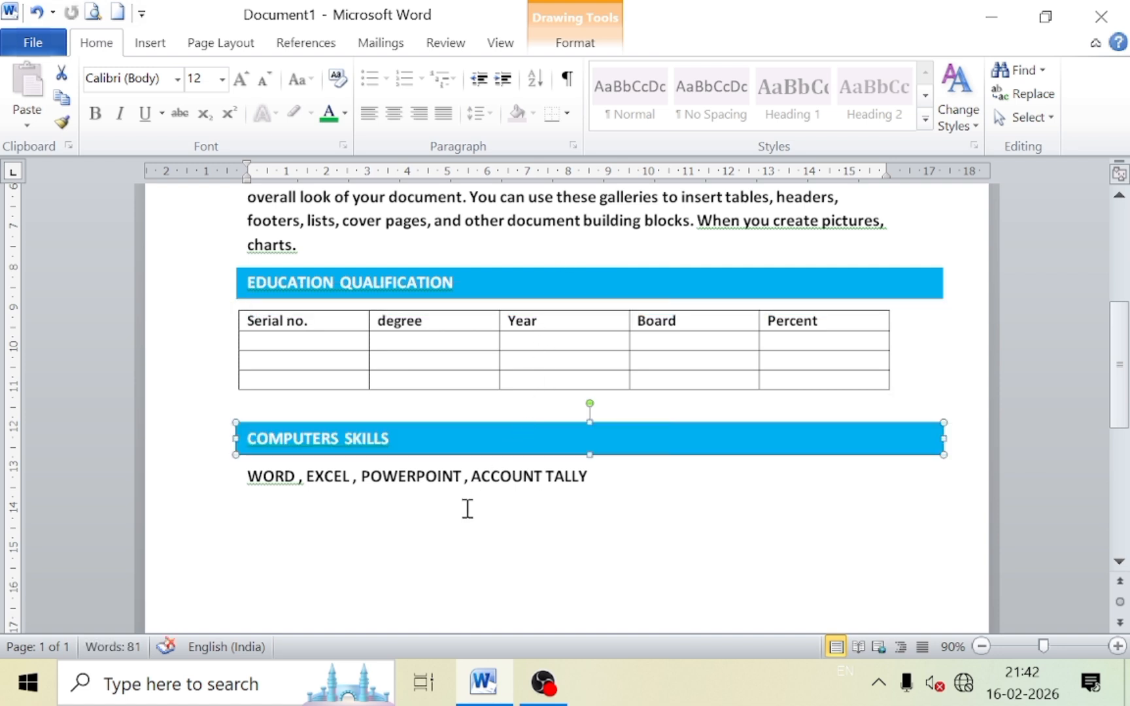
pyautogui.click(451, 526)
pyautogui.click(599, 477)
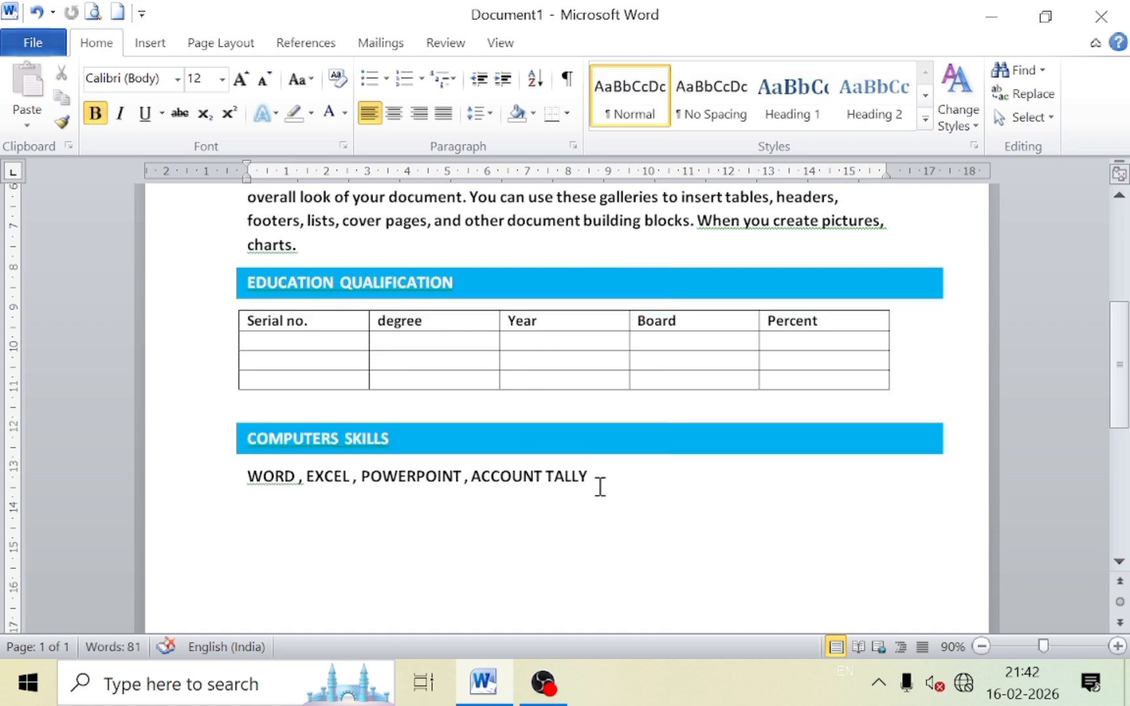
pyautogui.press('Return')
pyautogui.click(345, 115)
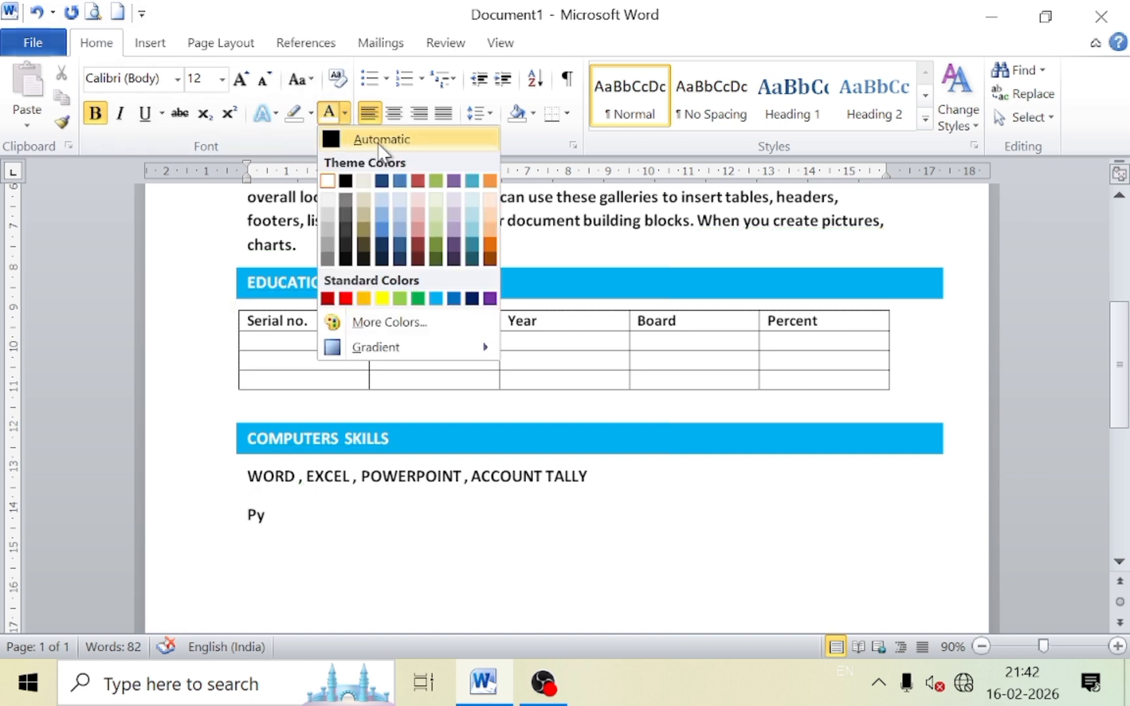
# Type the PERSONAL DETAILS heading in black text.
pyautogui.click(379, 139)
pyautogui.press('BackSpace')
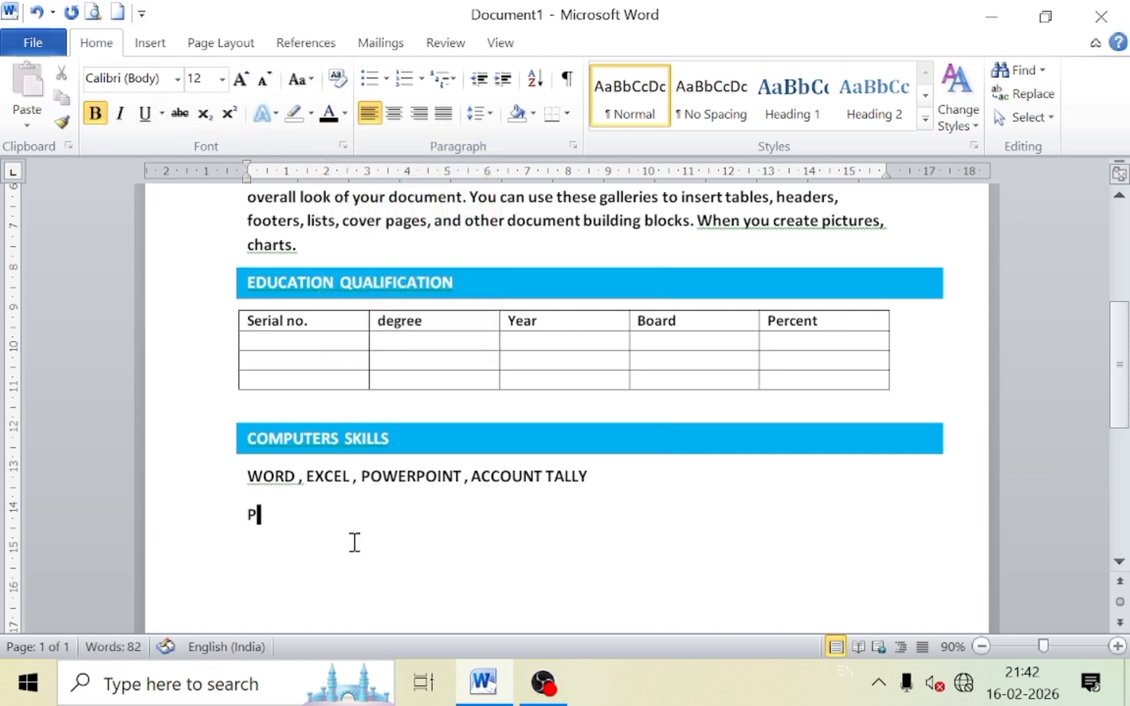
pyautogui.write('ERS')
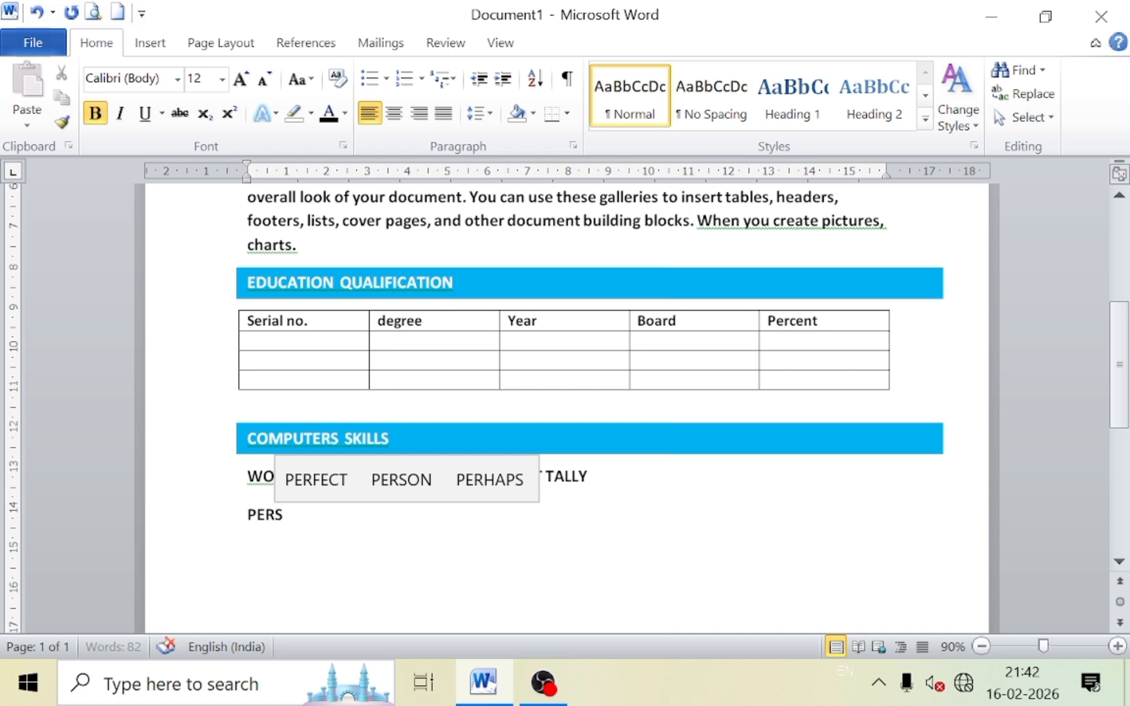
pyautogui.write('ONAL')
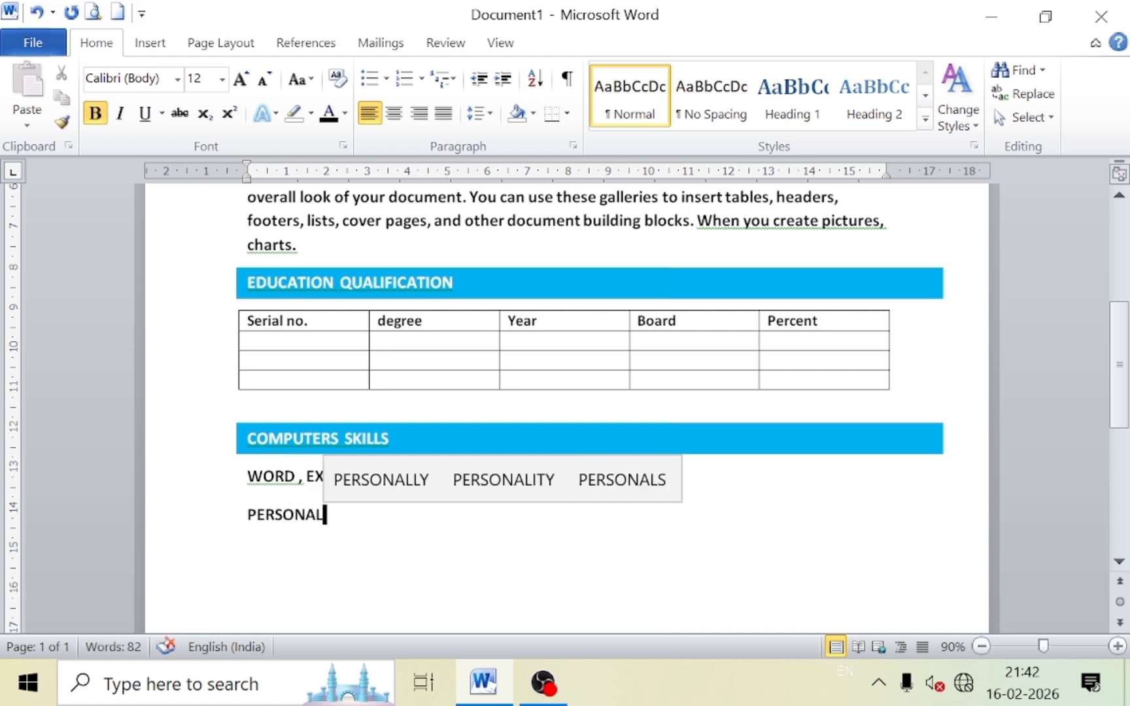
pyautogui.write(' DETAILS')
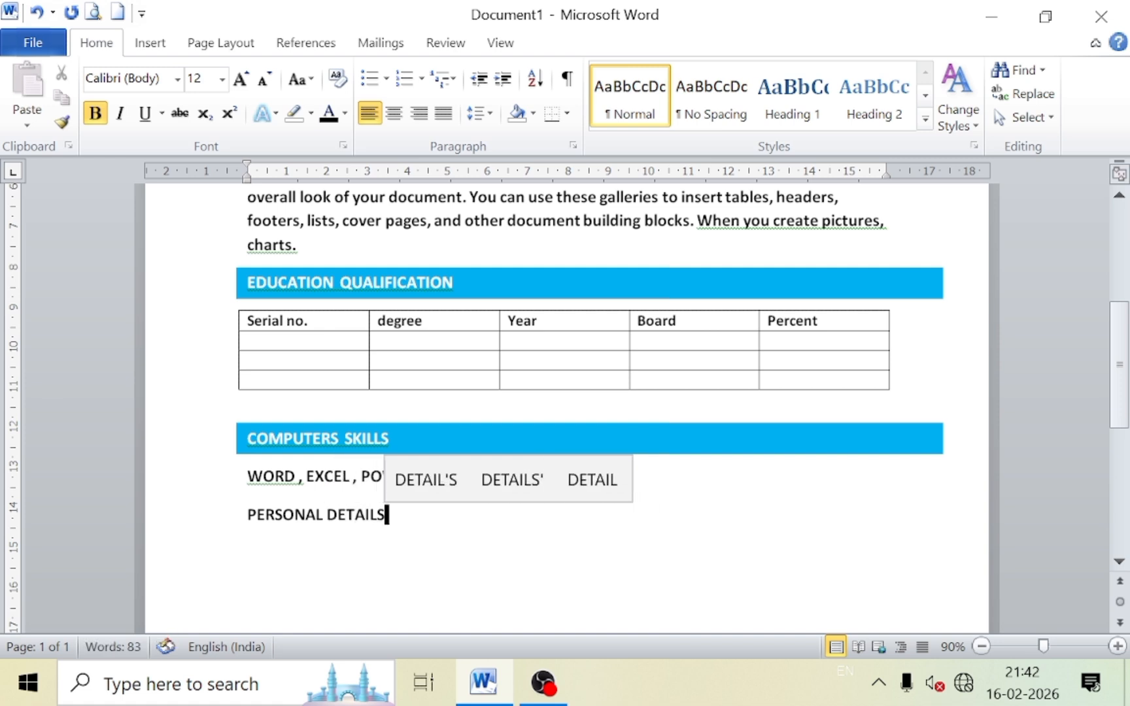
pyautogui.press('Return')
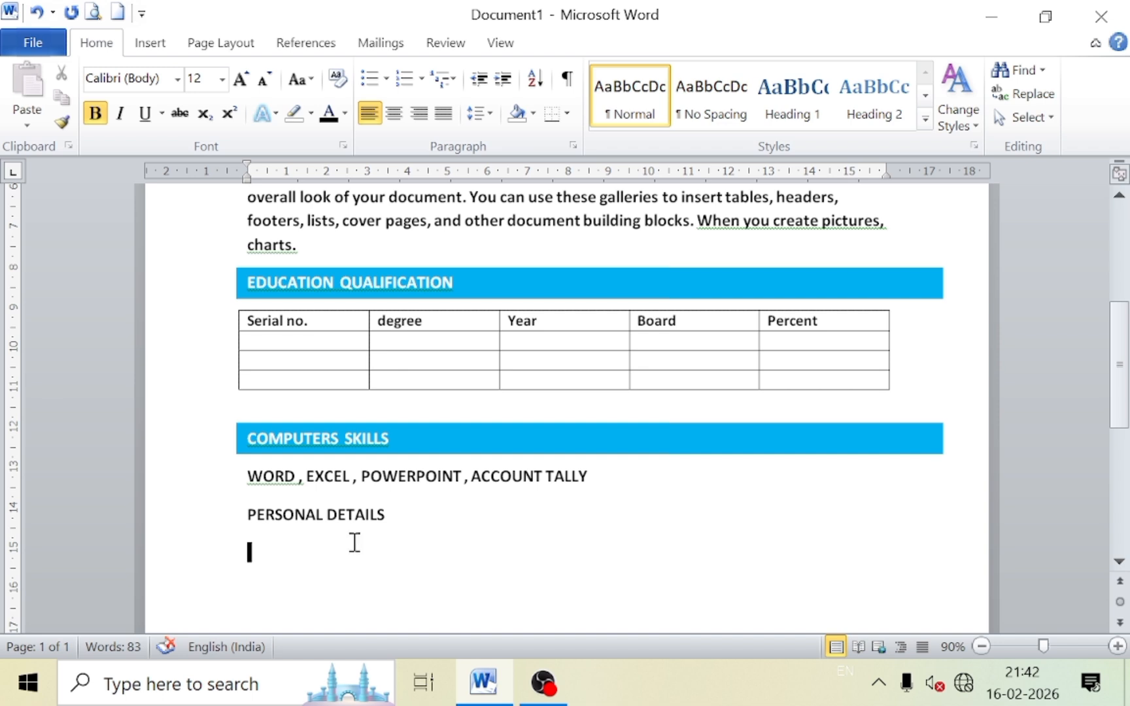
# Add the Father's Name and Date of Birth lines, each with a tab-aligned colon.
pyautogui.write('Fa')
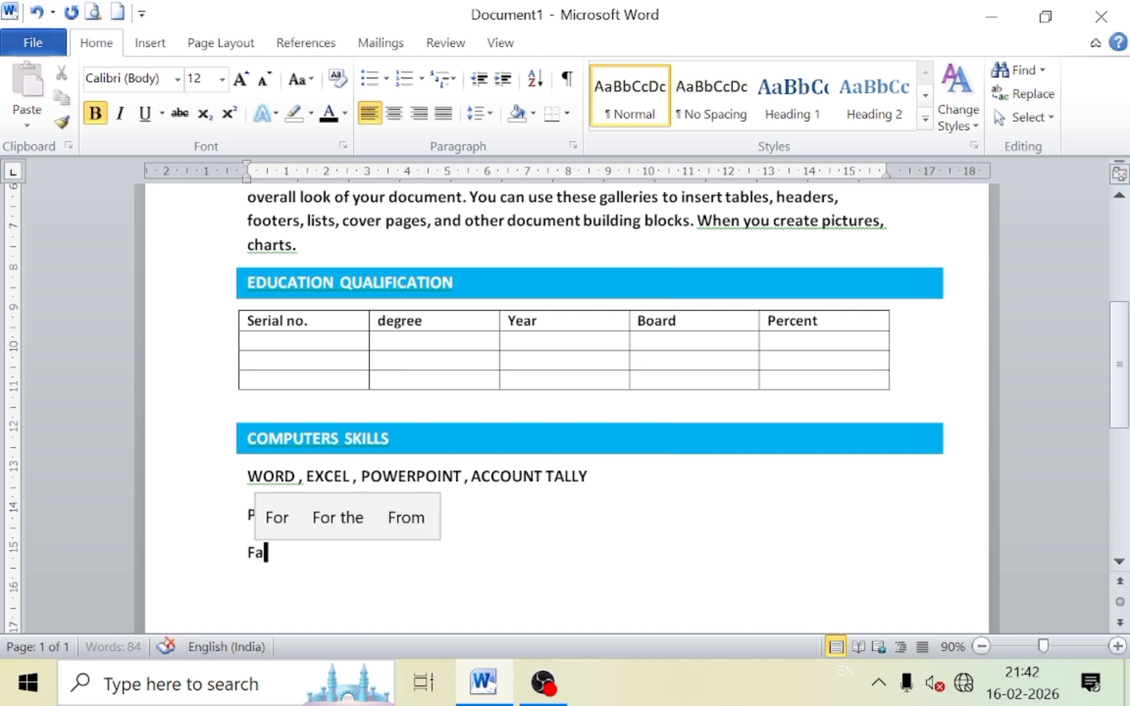
pyautogui.write("ther's ")
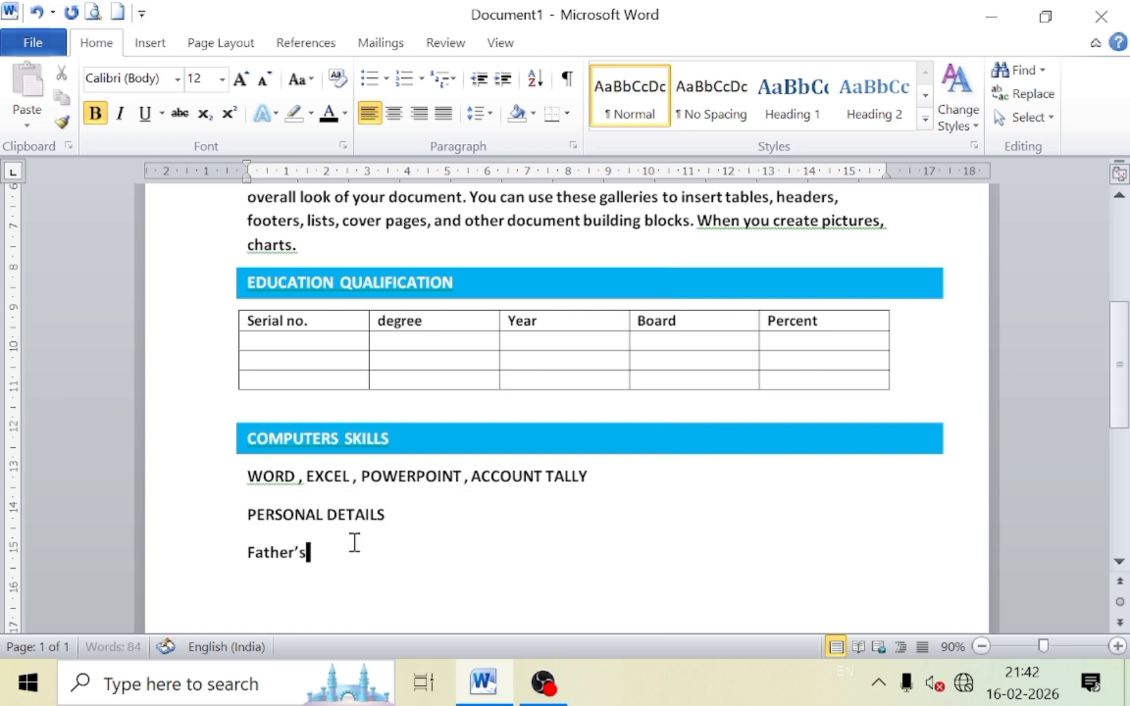
pyautogui.write('Name')
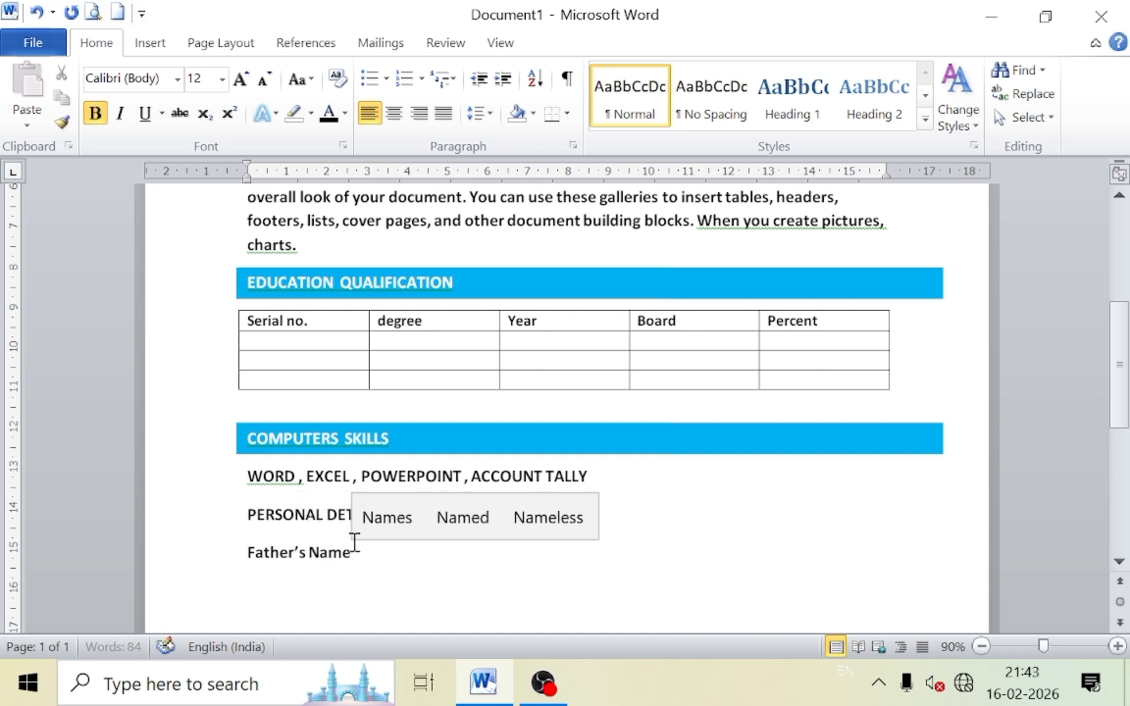
pyautogui.press('Tab')
pyautogui.press('Tab')
pyautogui.press('Tab')
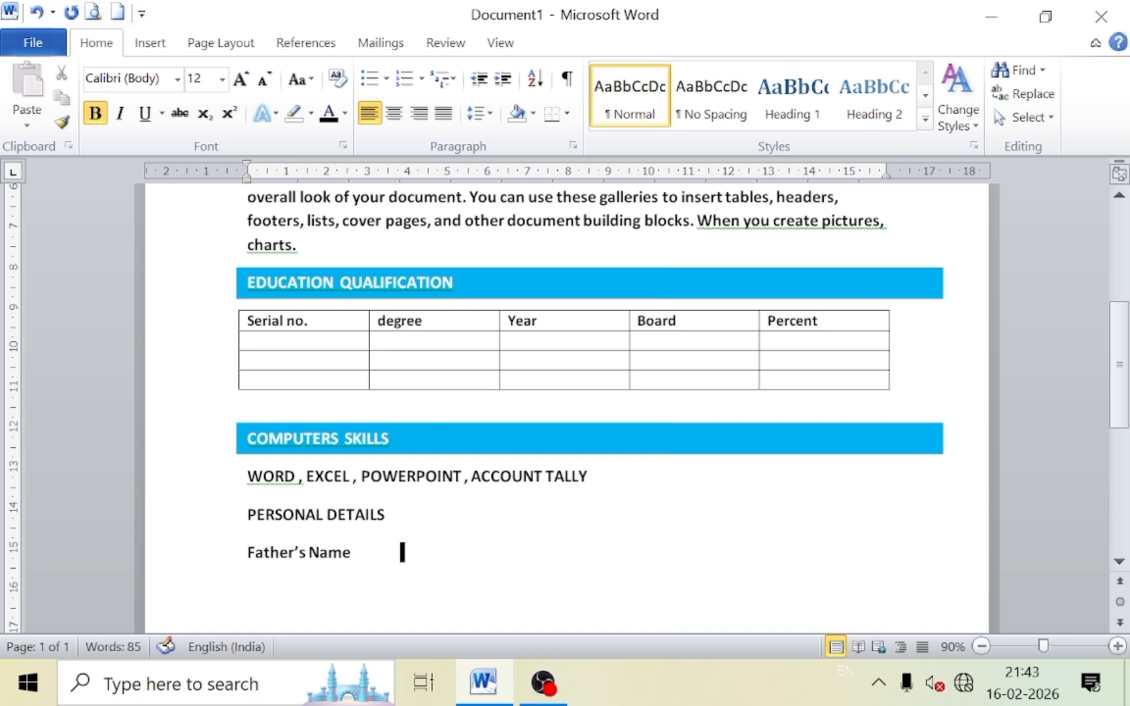
pyautogui.write(':')
pyautogui.press('Return')
pyautogui.press('BackSpace')
pyautogui.press('Return')
pyautogui.write('Dat')
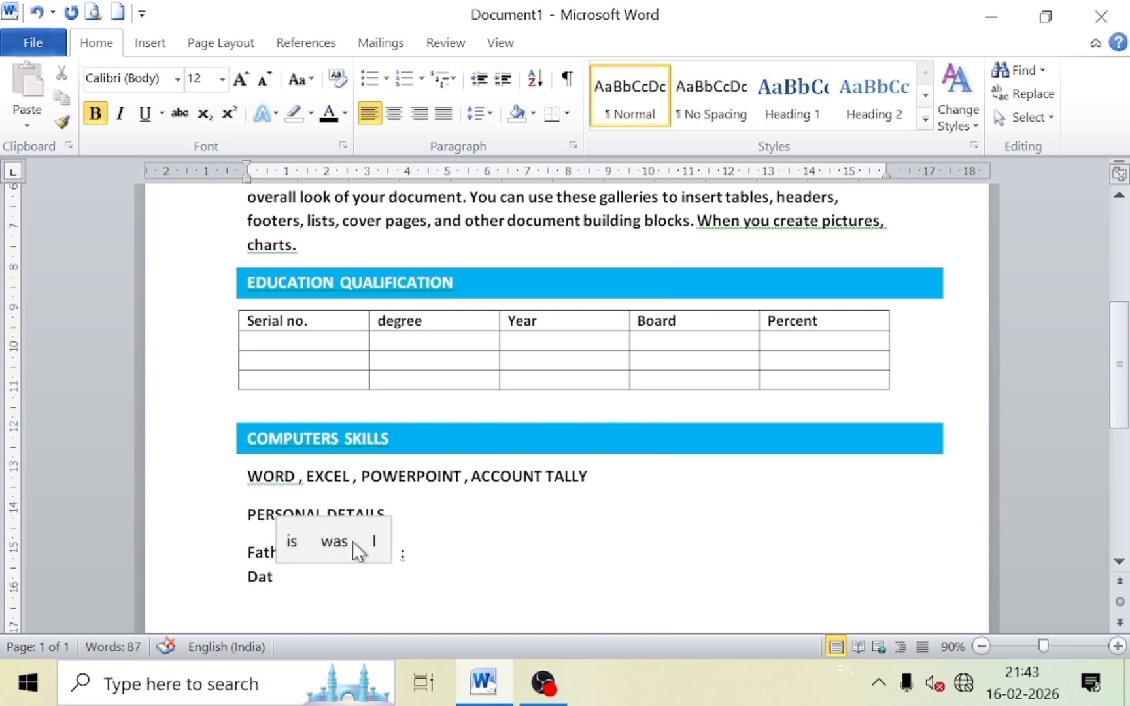
pyautogui.write(' e')
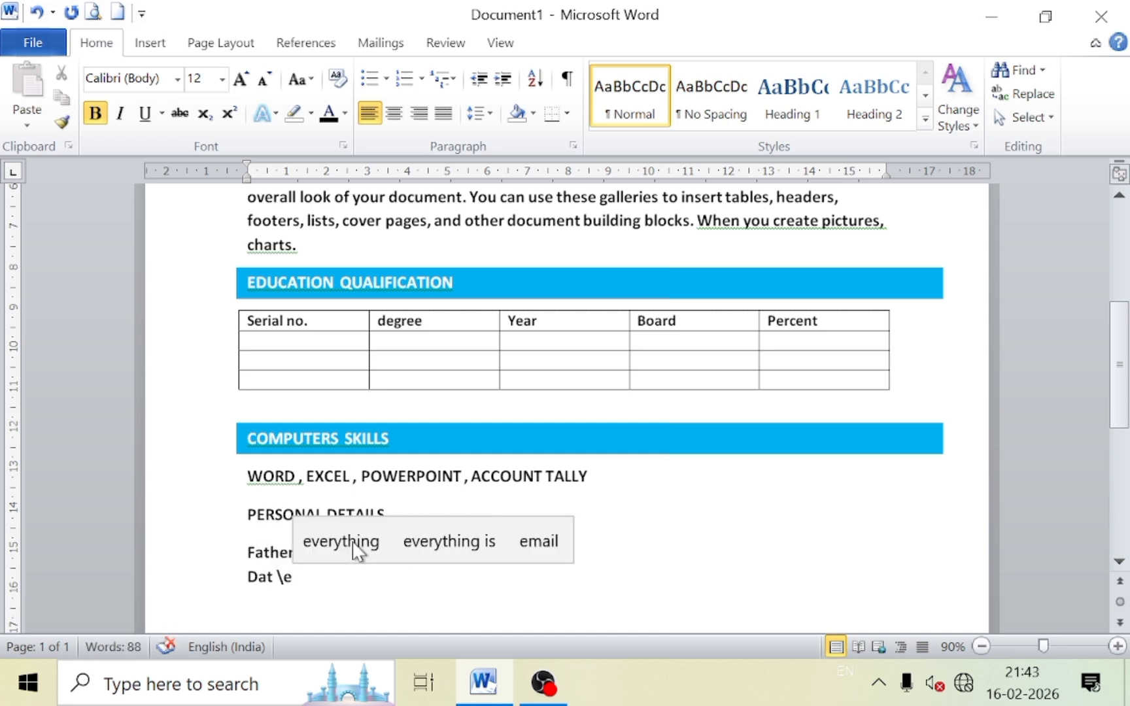
pyautogui.press('BackSpace')
pyautogui.press('BackSpace')
pyautogui.press('BackSpace')
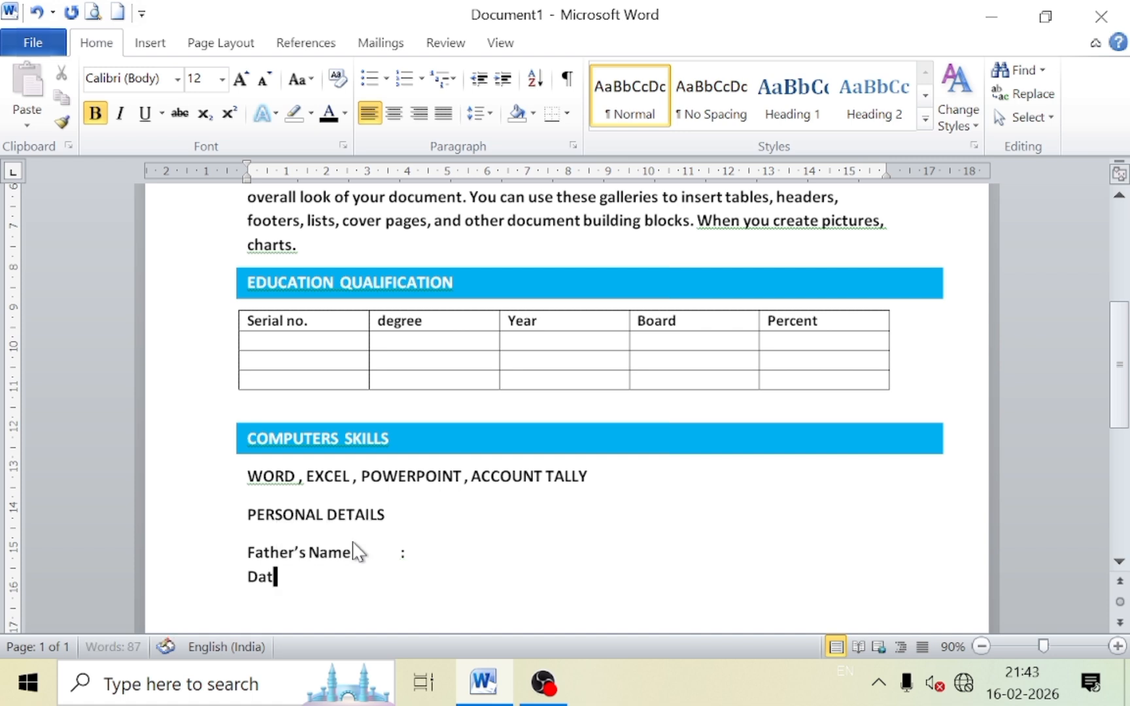
pyautogui.write('e of ')
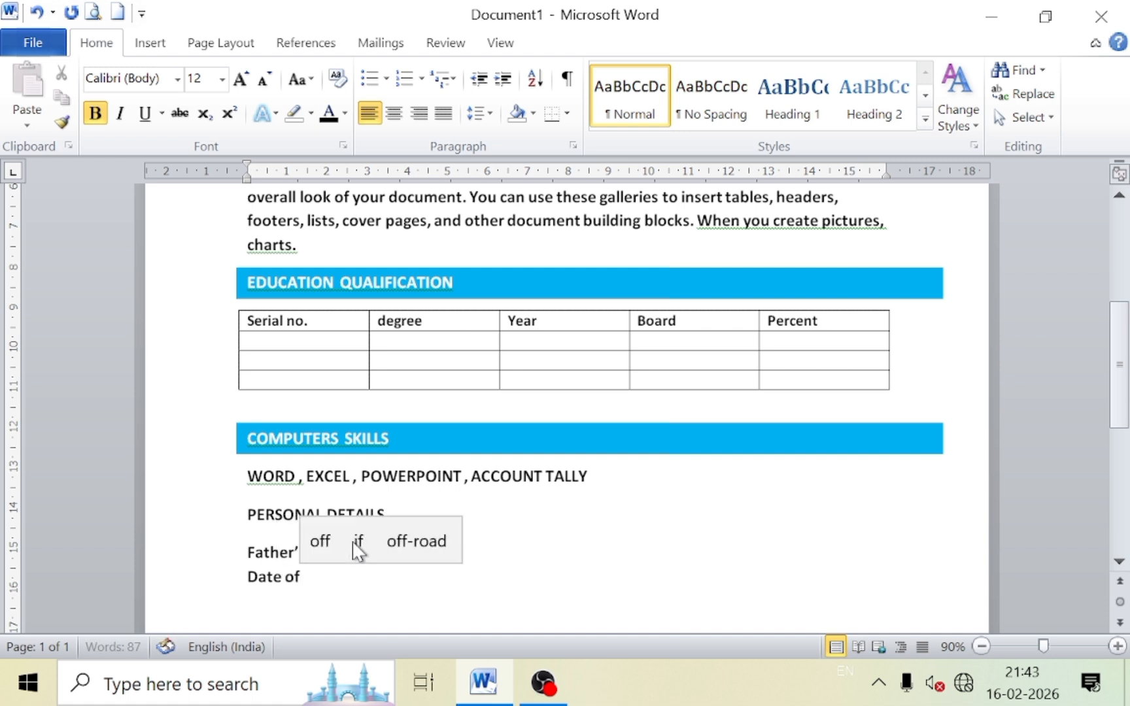
pyautogui.write('Birth')
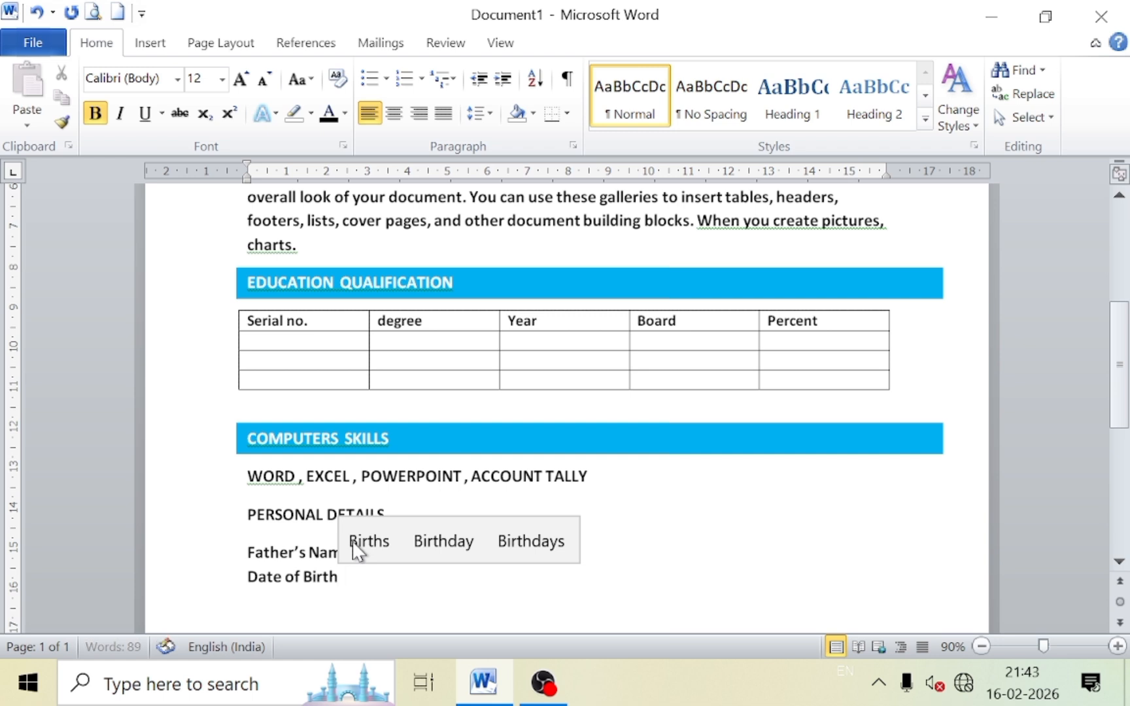
pyautogui.press('Tab')
pyautogui.write(':')
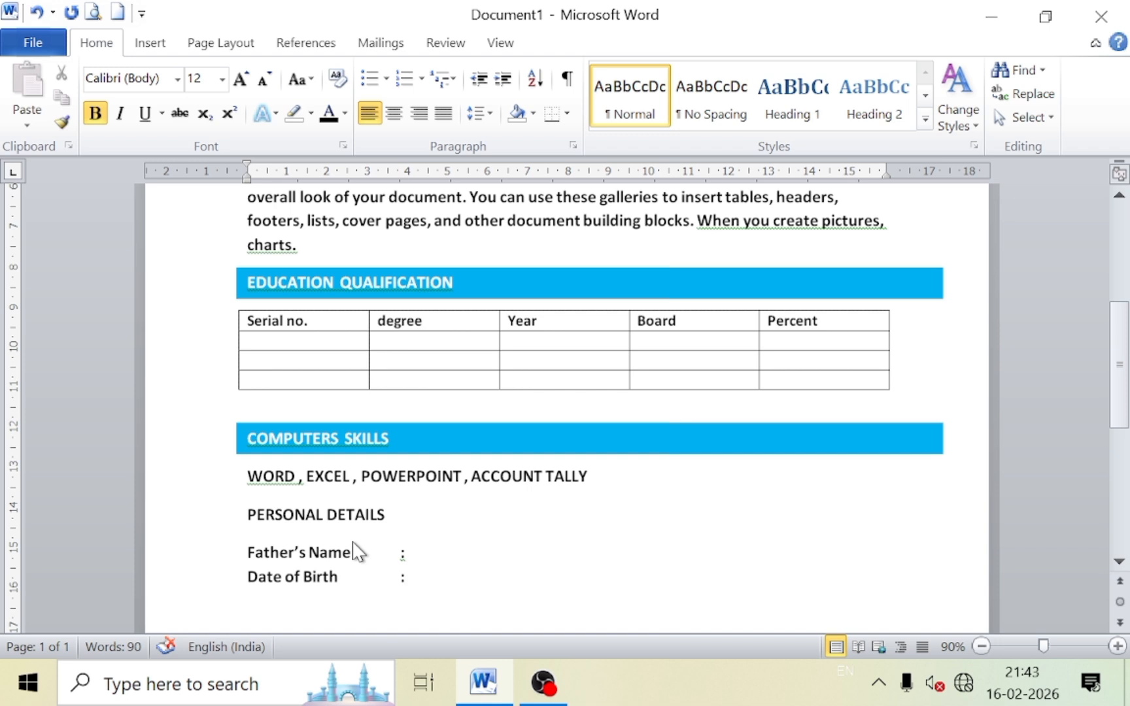
pyautogui.press('Return')
# Add the Marital Status line with its aligned colon and begin the next line.
pyautogui.write('Mar')
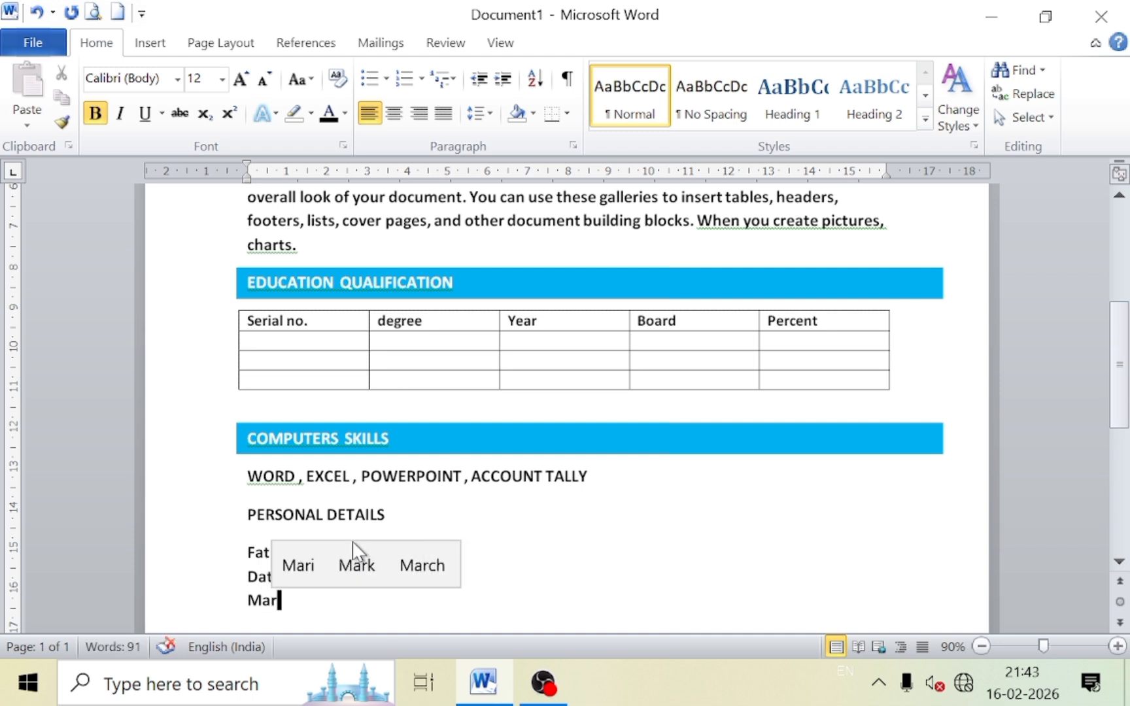
pyautogui.write('ital')
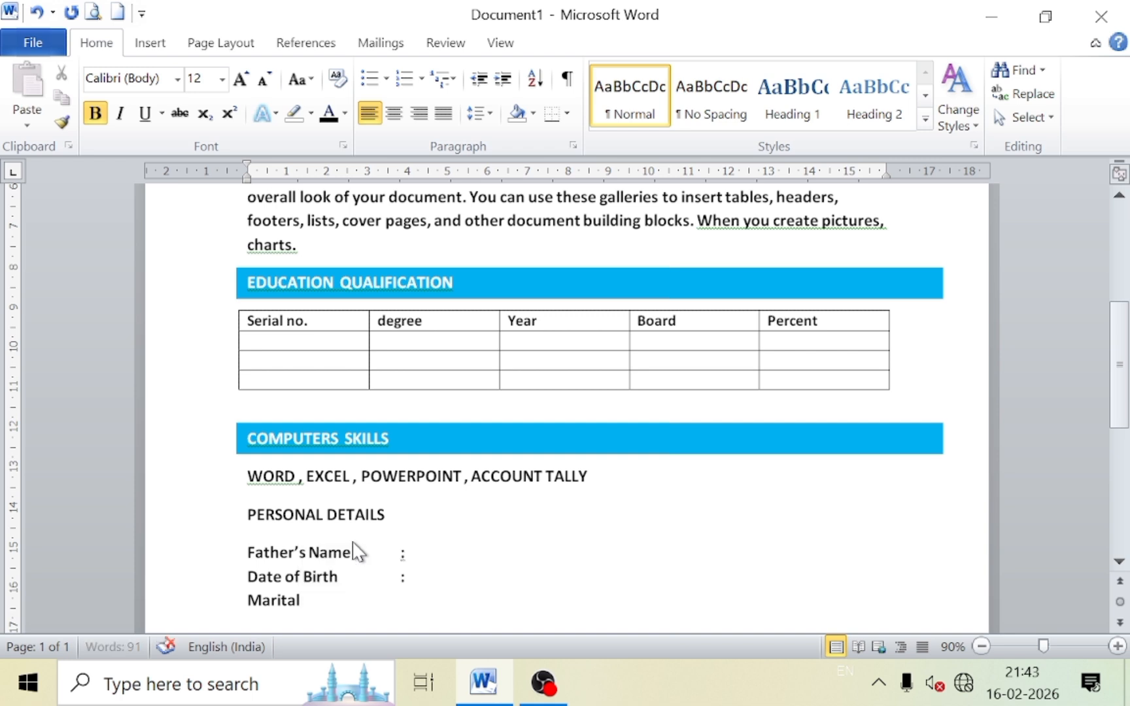
pyautogui.write(' St')
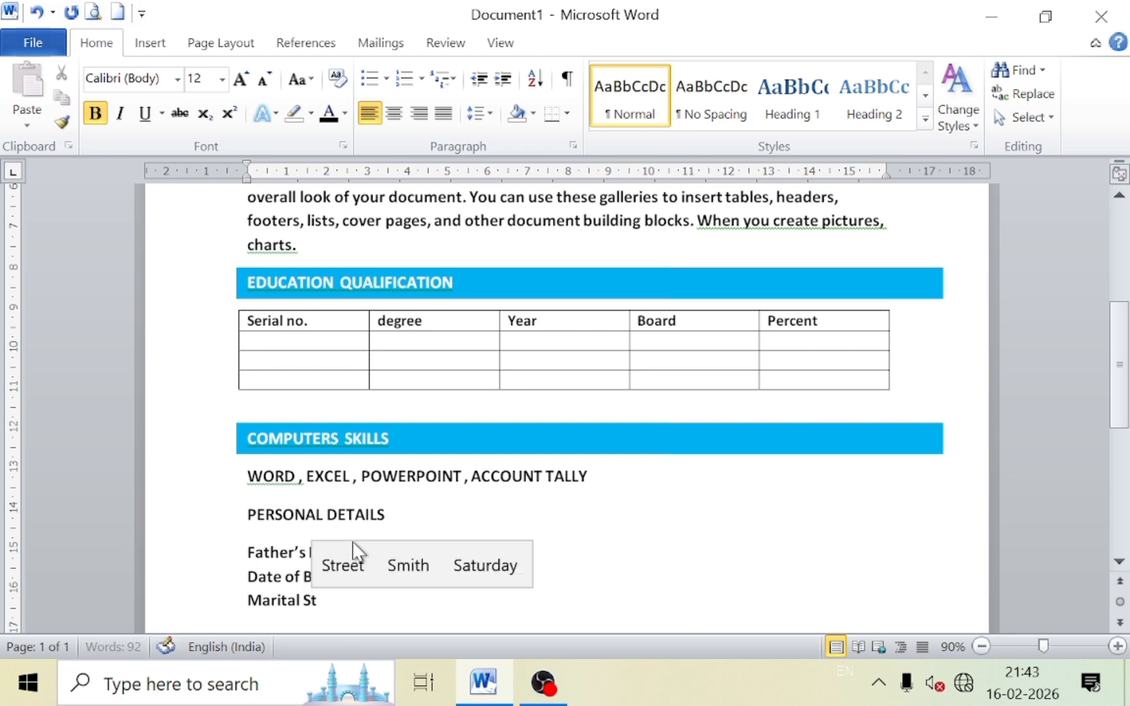
pyautogui.write('atus')
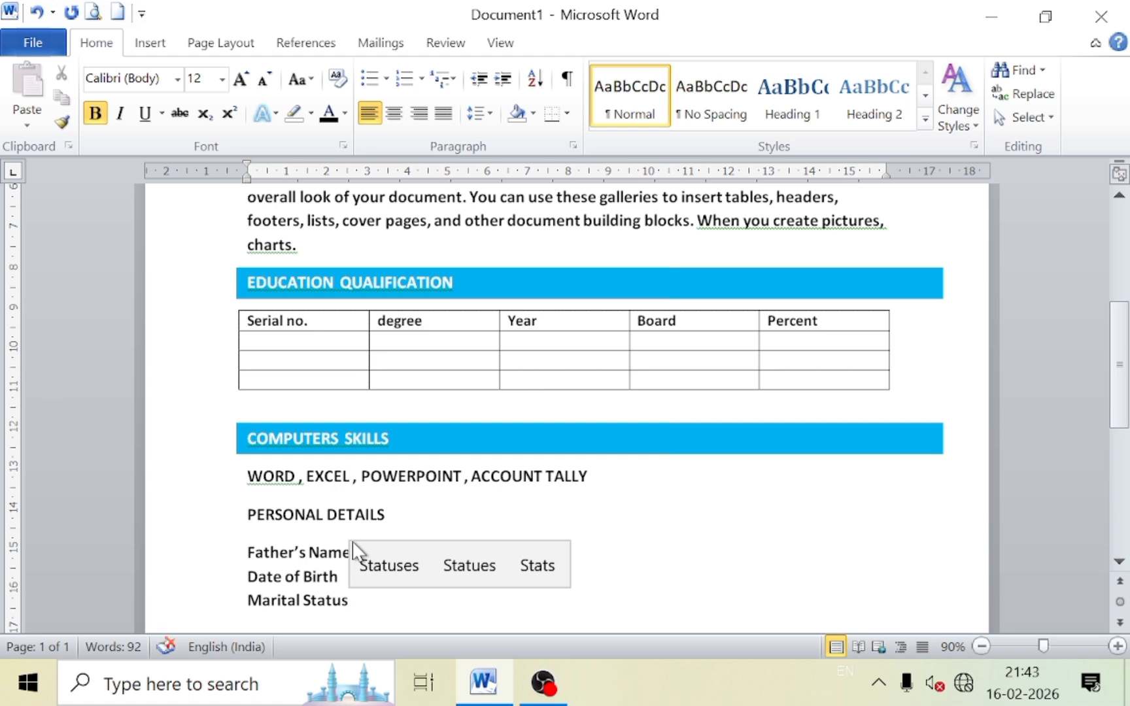
pyautogui.press('Tab')
pyautogui.write(':')
pyautogui.scroll(-1, 356, 552)
pyautogui.press('BackSpace')
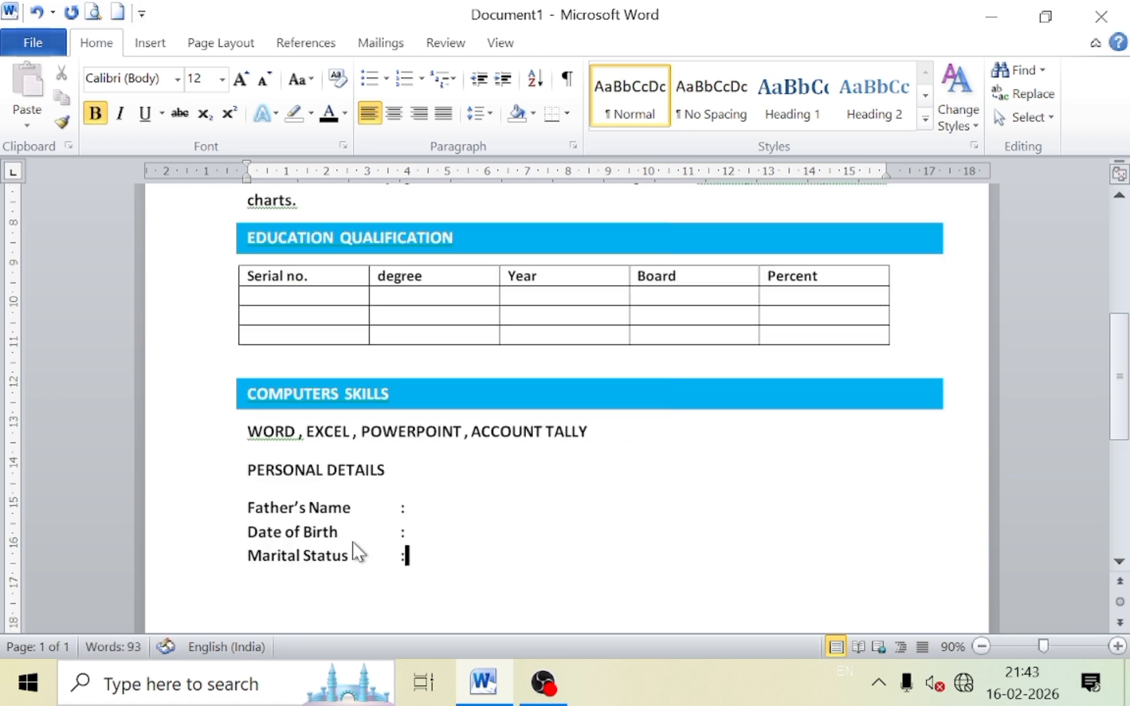
pyautogui.hotkey('shift', 'Return')
# Add the Gender and Religion lines, each with a tab-aligned colon.
pyautogui.write('Gender')
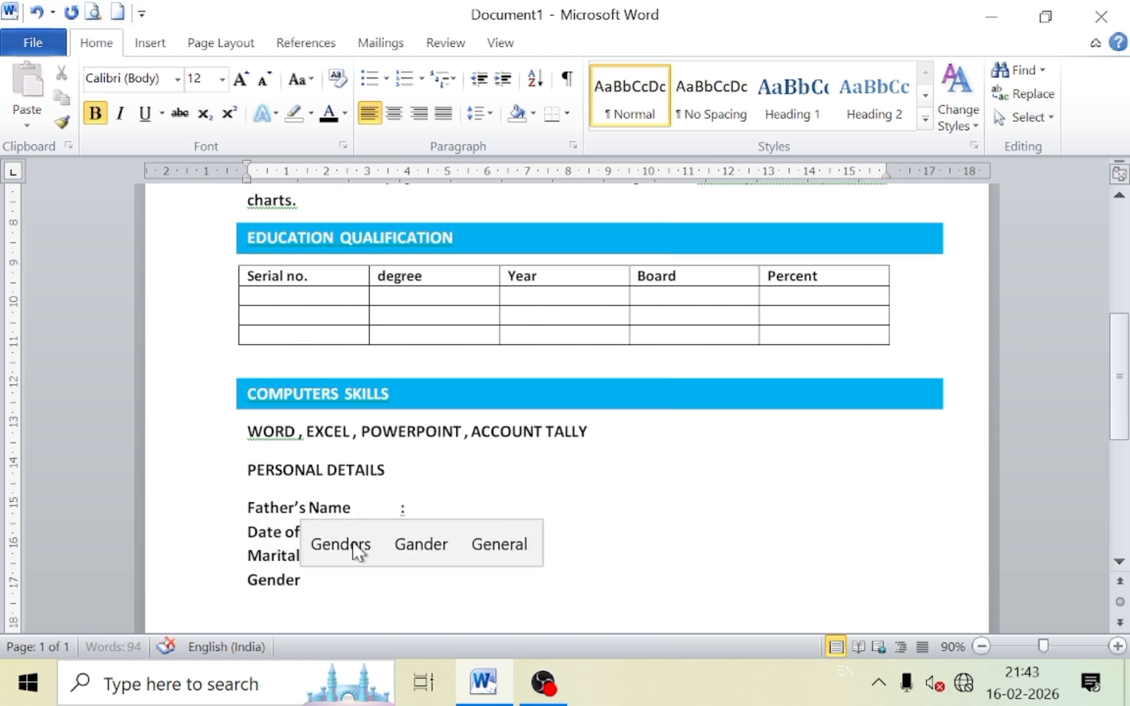
pyautogui.press('Tab')
pyautogui.press('Tab')
pyautogui.write(':')
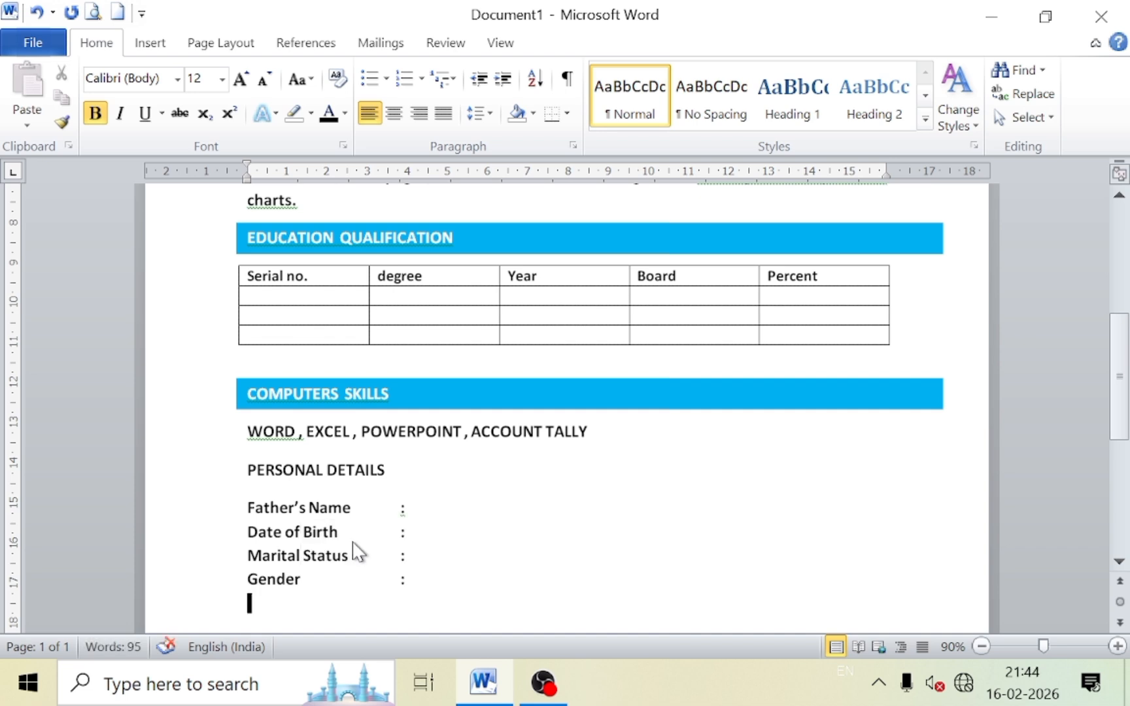
pyautogui.press('Return')
pyautogui.write('R')
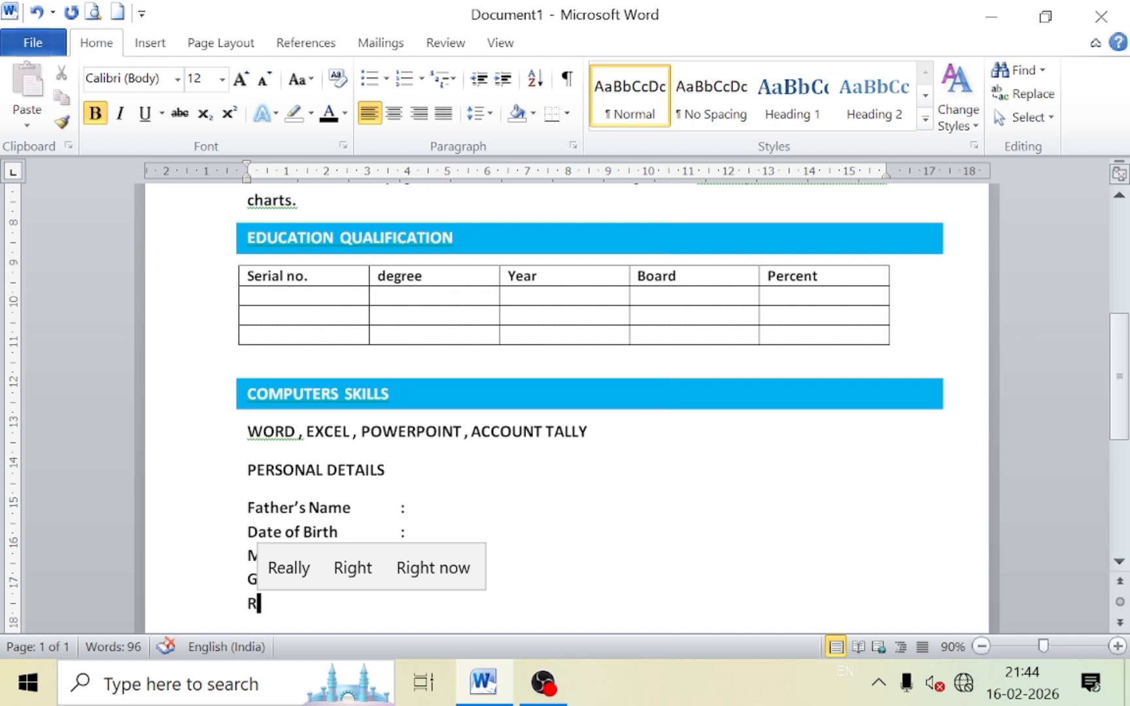
pyautogui.write('elig')
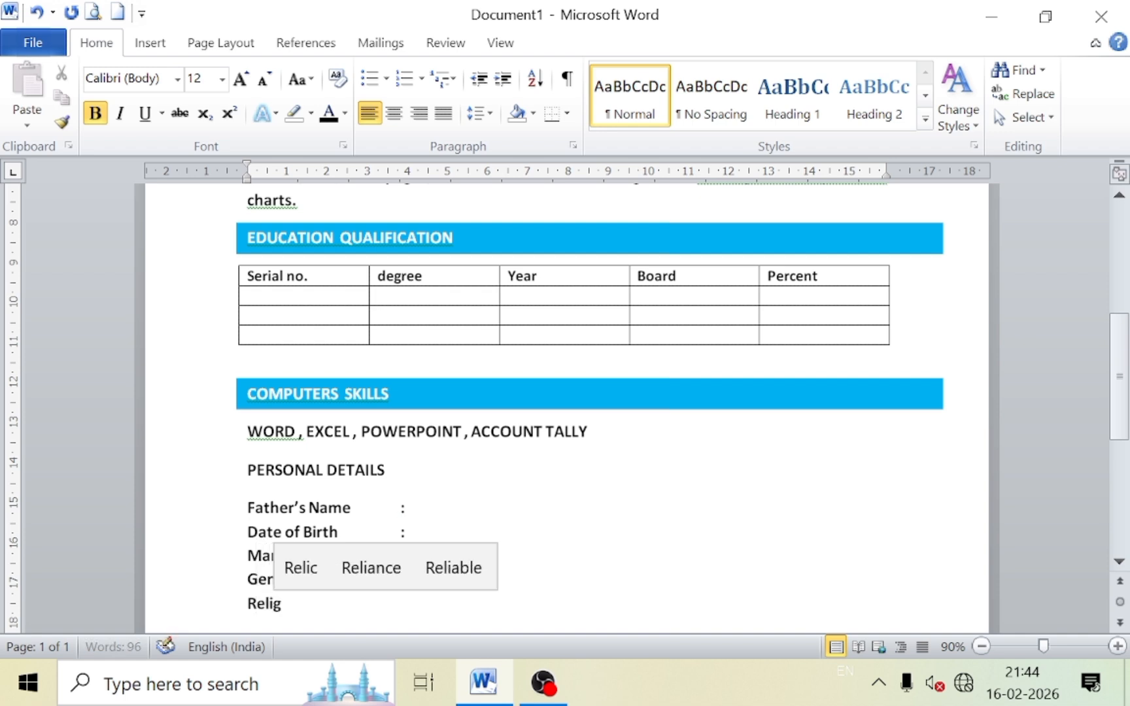
pyautogui.write('ion')
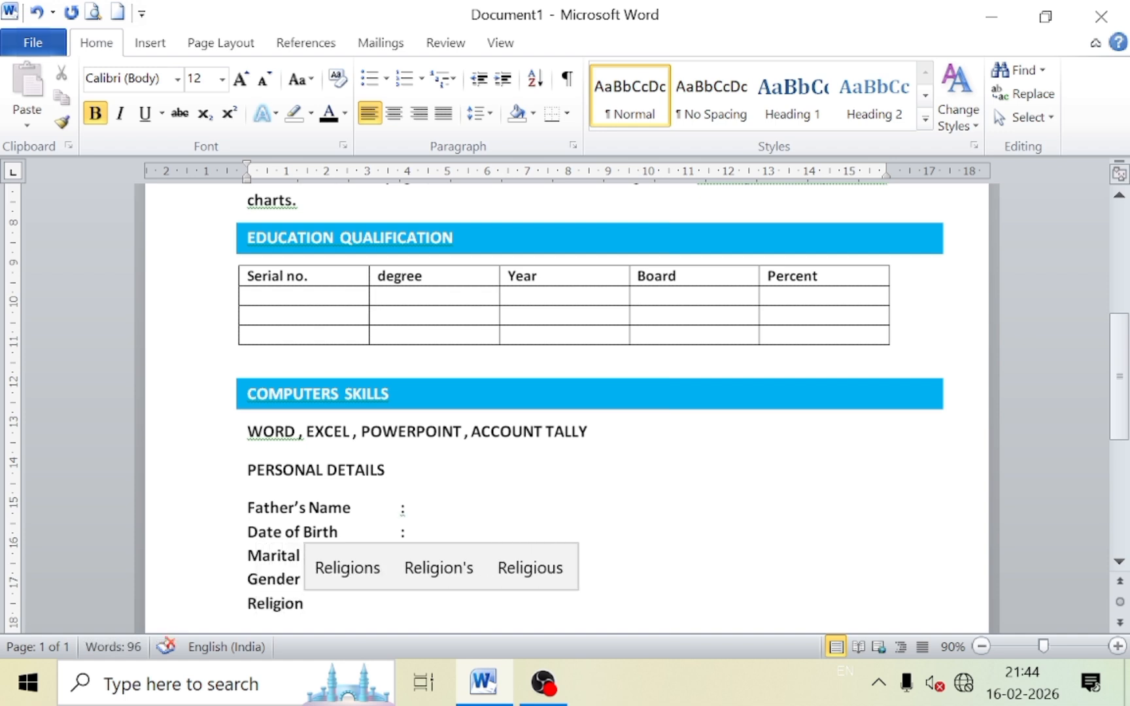
pyautogui.press('Tab')
pyautogui.press('Tab')
pyautogui.write(':')
pyautogui.press('Return')
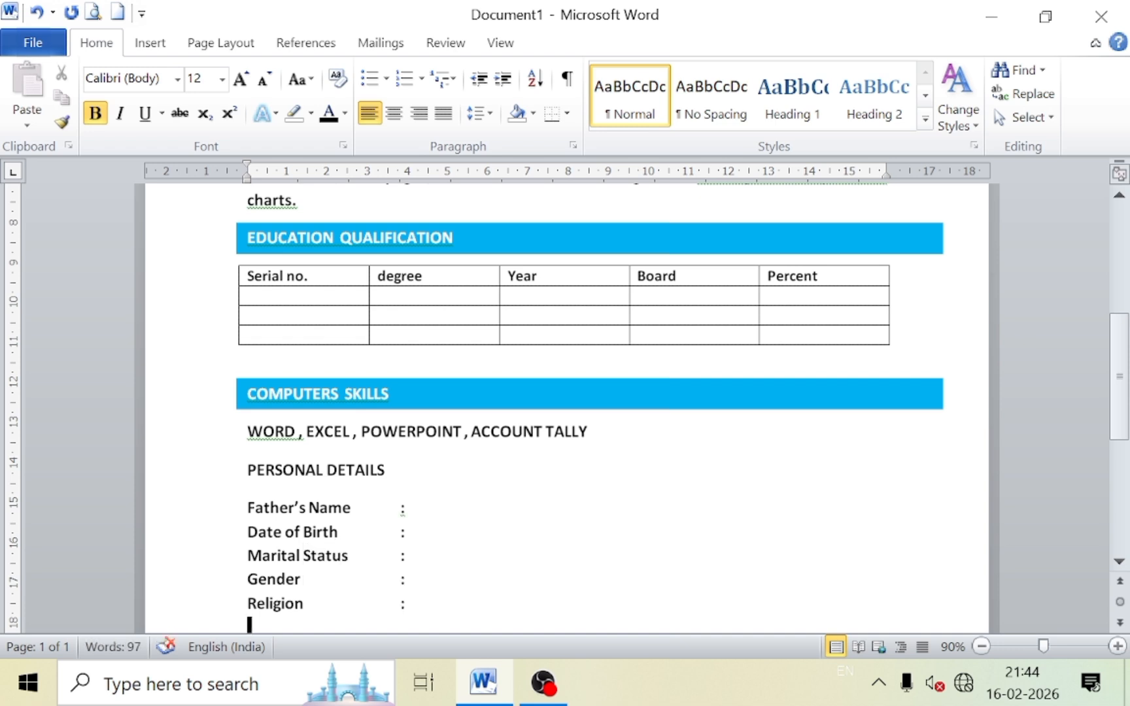
# Add Nationality, Hobby and Language lines with aligned colons, leaving blank lines below.
pyautogui.write('Nation')
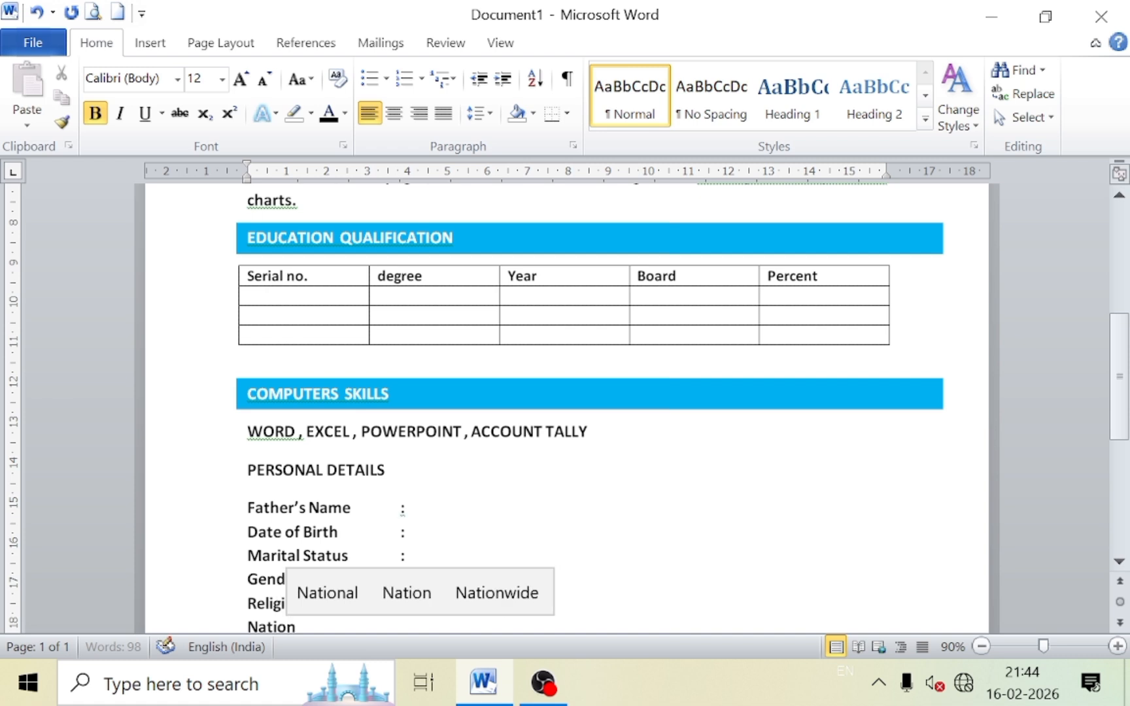
pyautogui.write('alit')
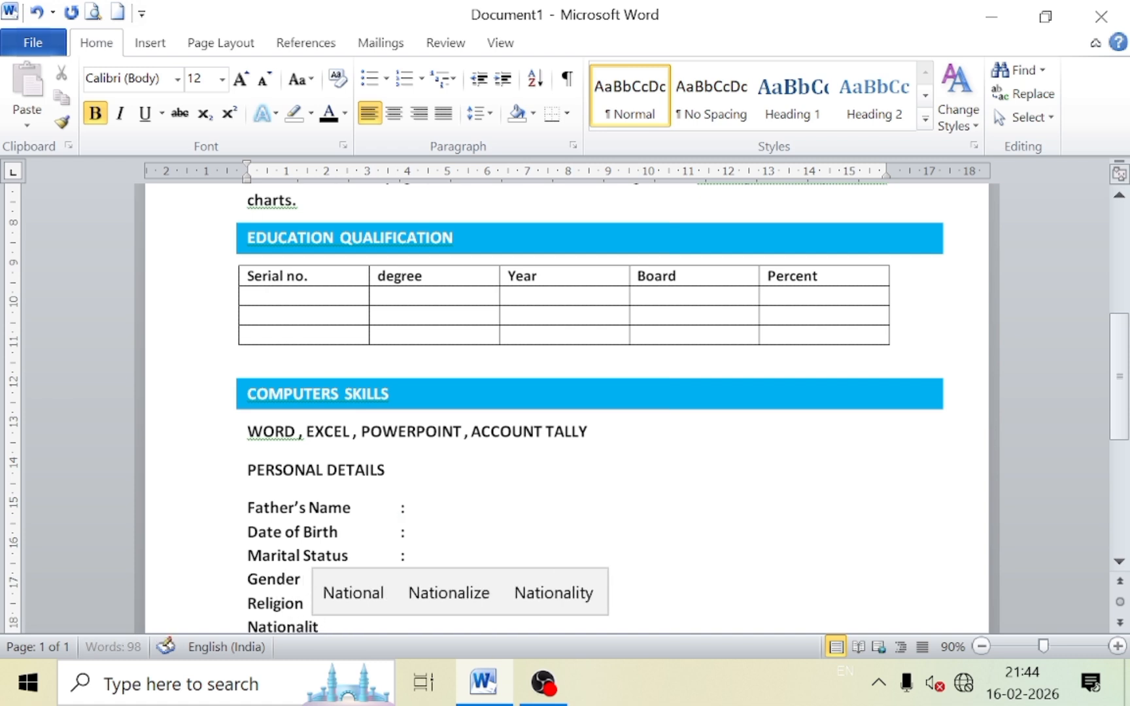
pyautogui.write('y')
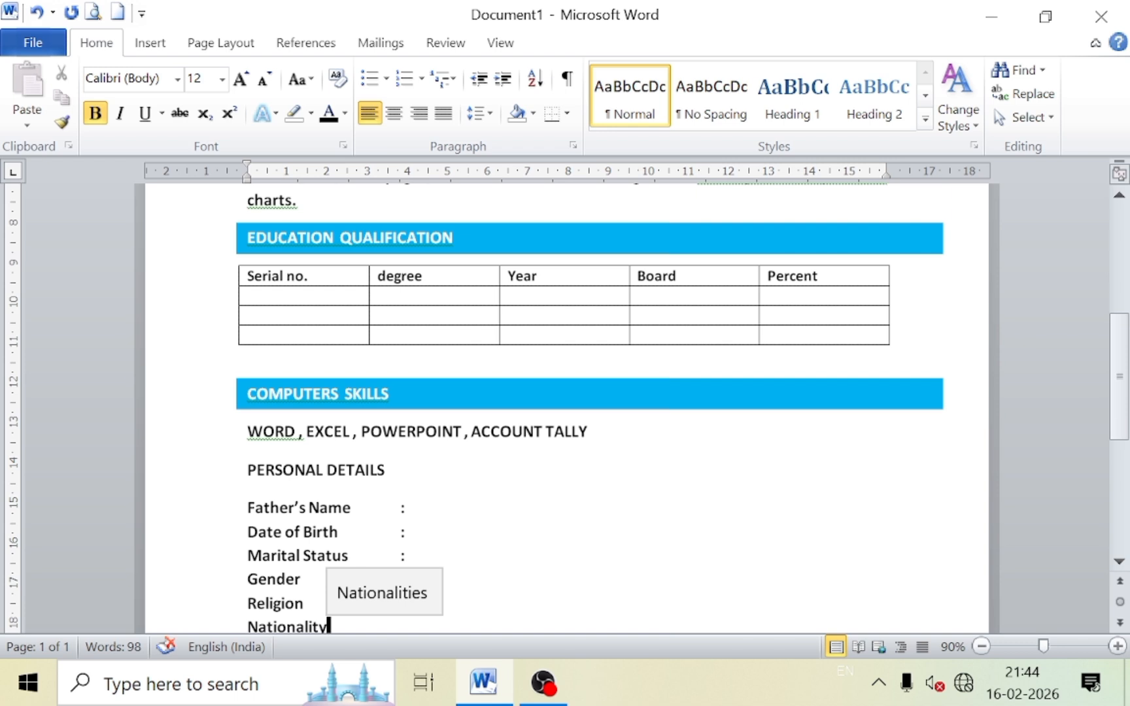
pyautogui.press('Tab')
pyautogui.write(':')
pyautogui.press('Return')
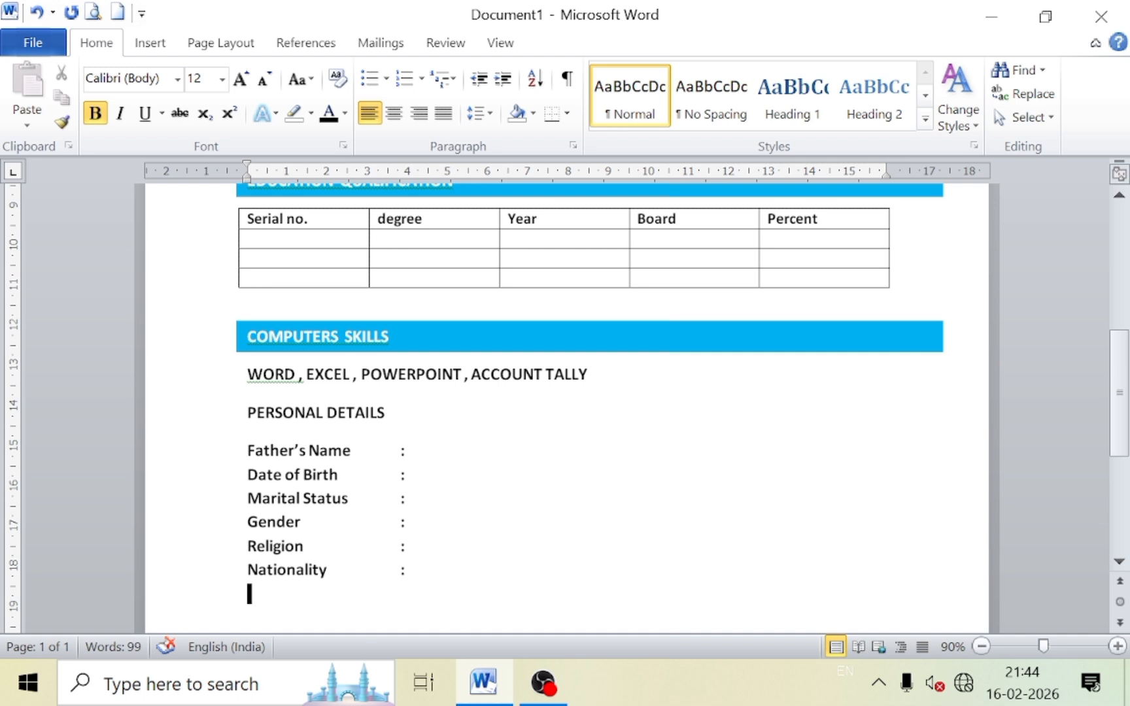
pyautogui.write('Hobby')
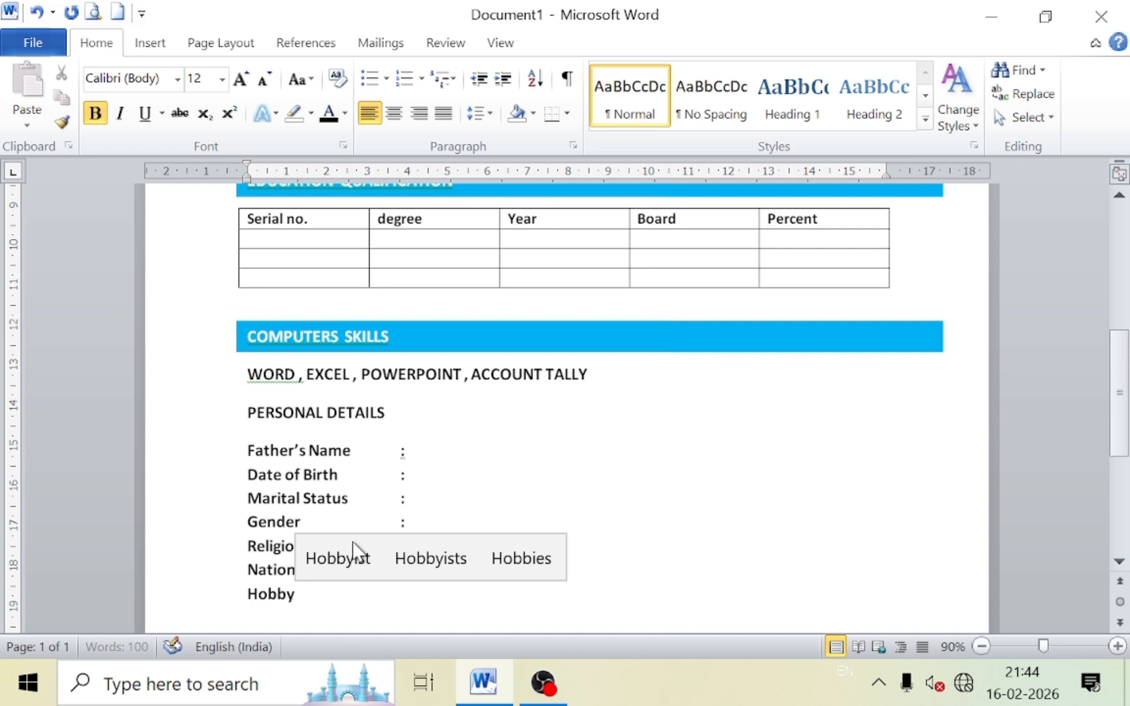
pyautogui.press('Tab')
pyautogui.press('Tab')
pyautogui.write(':')
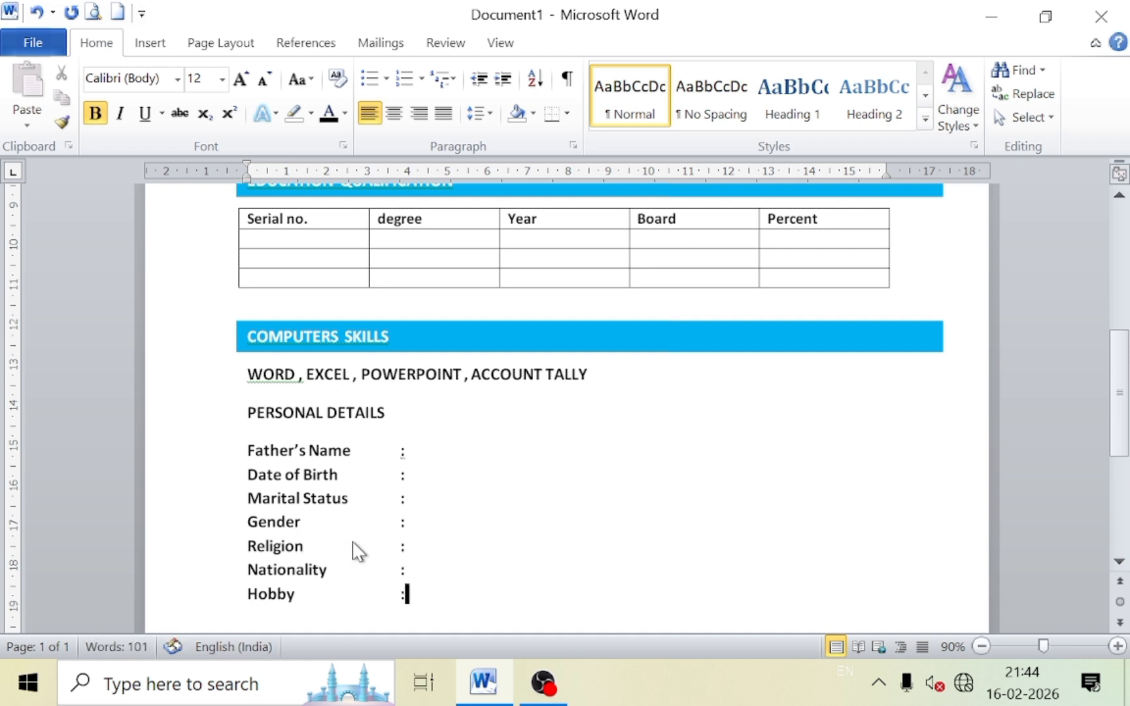
pyautogui.press('Return')
pyautogui.write('Lang')
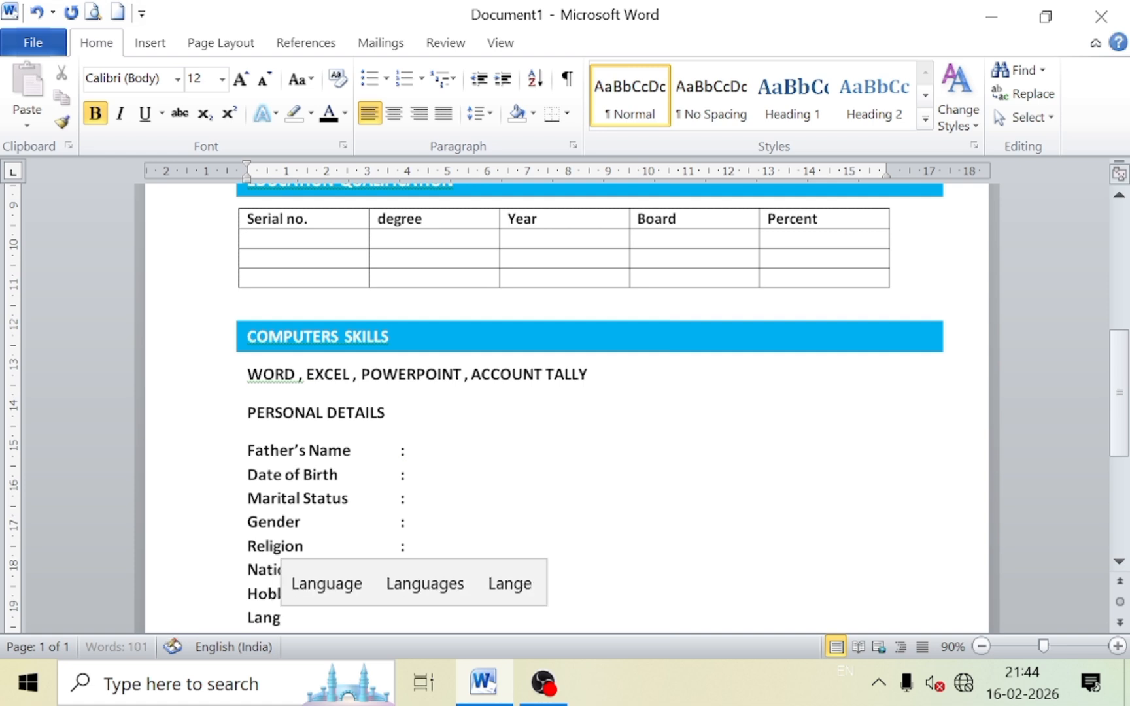
pyautogui.write('uage')
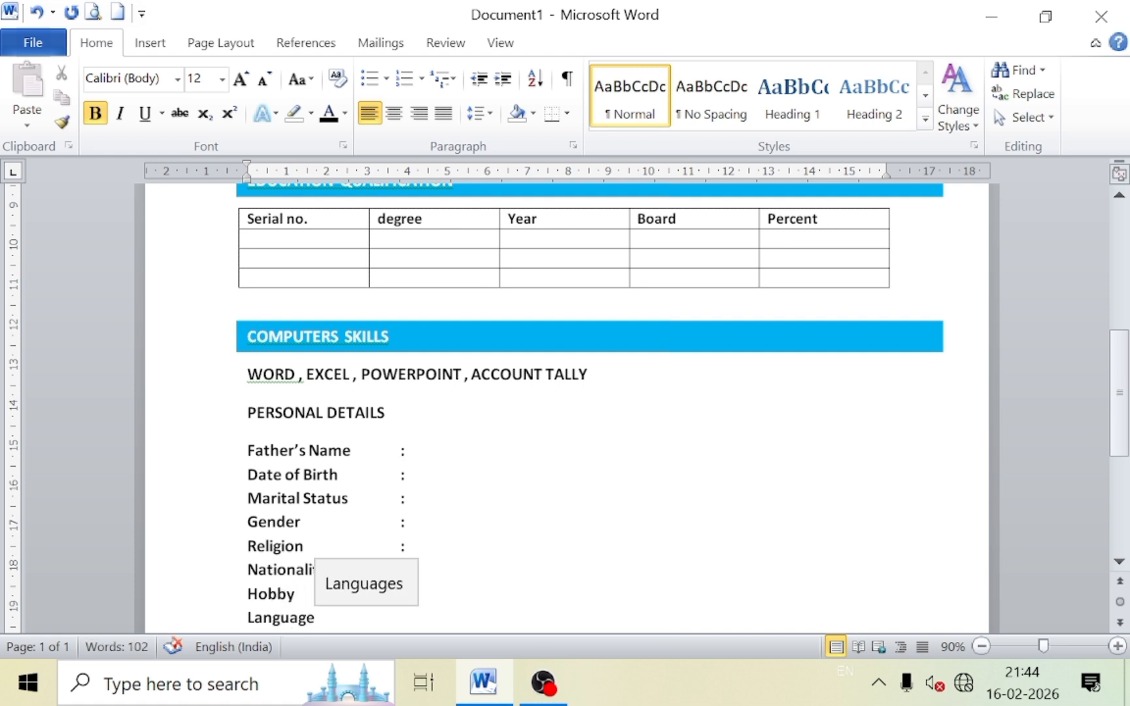
pyautogui.press('Tab')
pyautogui.press('Tab')
pyautogui.write(':')
pyautogui.press('Return')
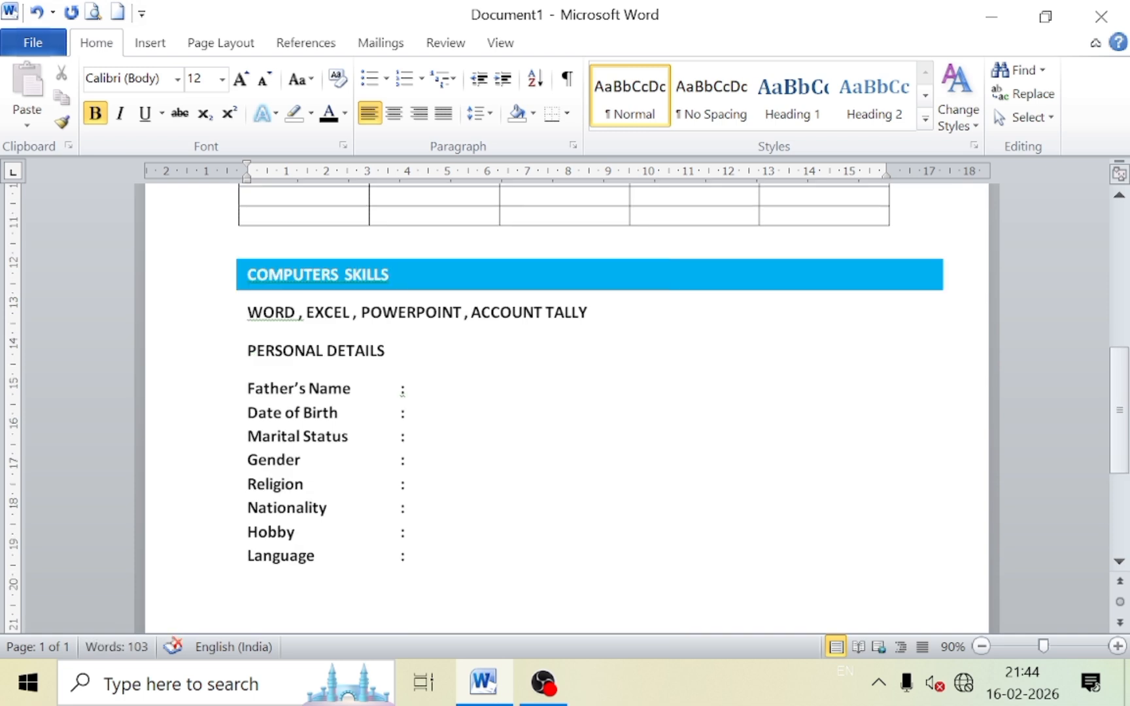
pyautogui.press('Return')
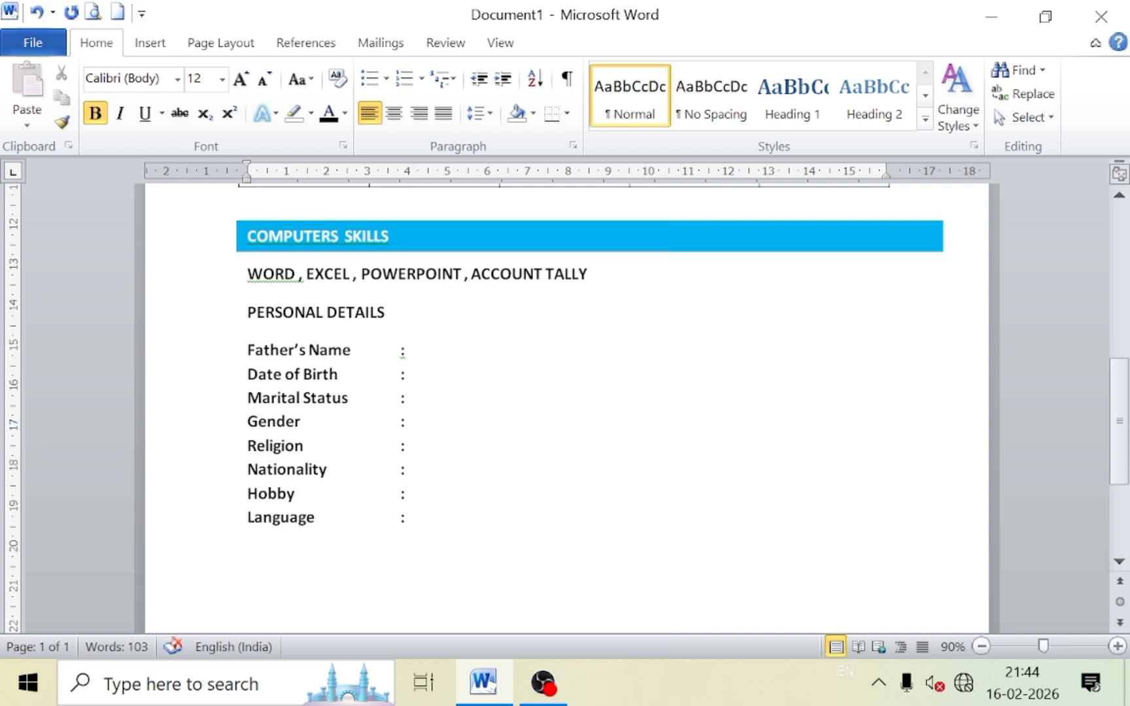
# Type the heading DECLLERATON below the Language line and begin a new line beneath it.
pyautogui.write('D')
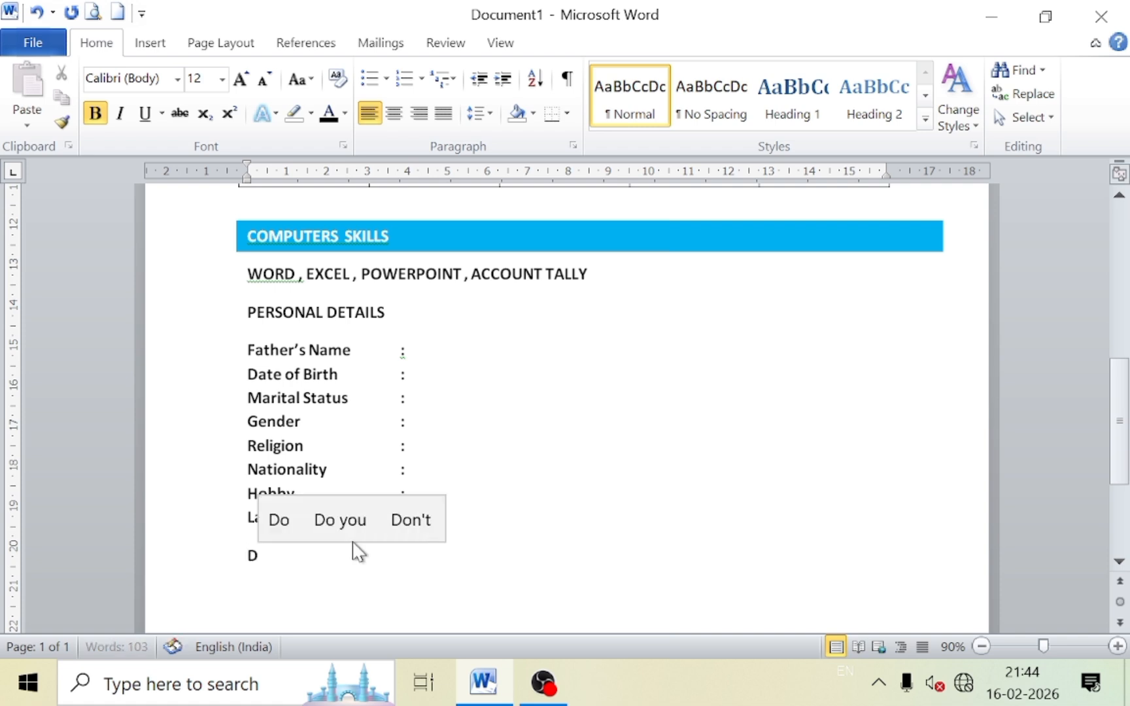
pyautogui.write('EC')
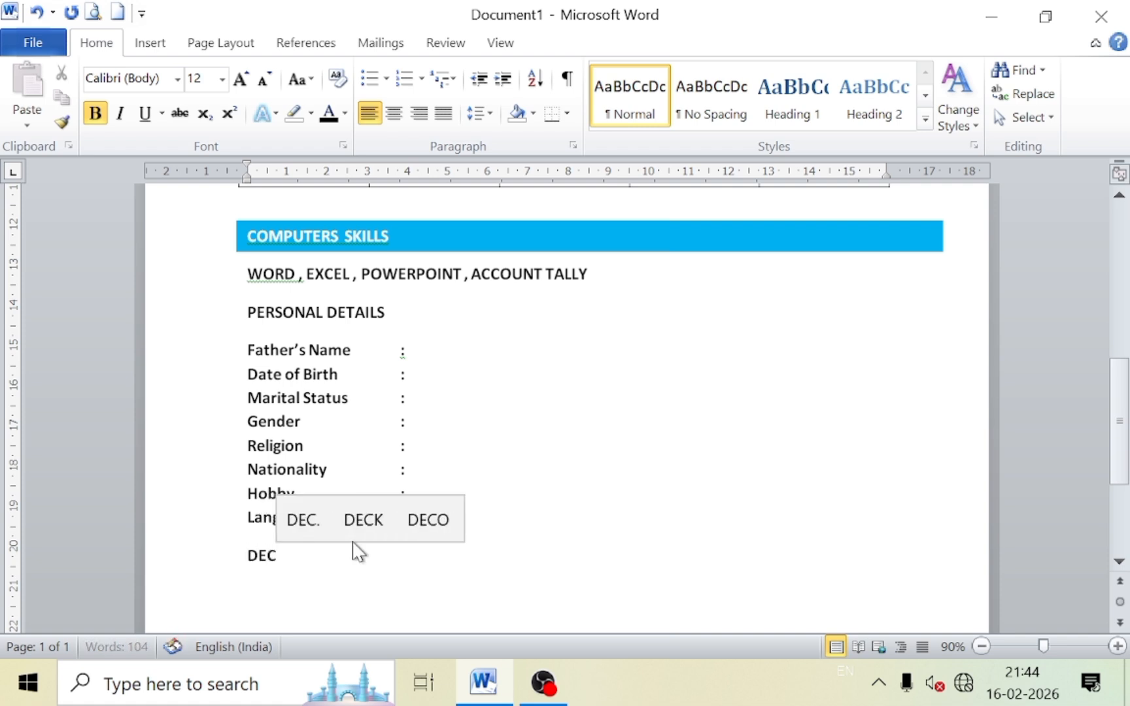
pyautogui.write('LLR')
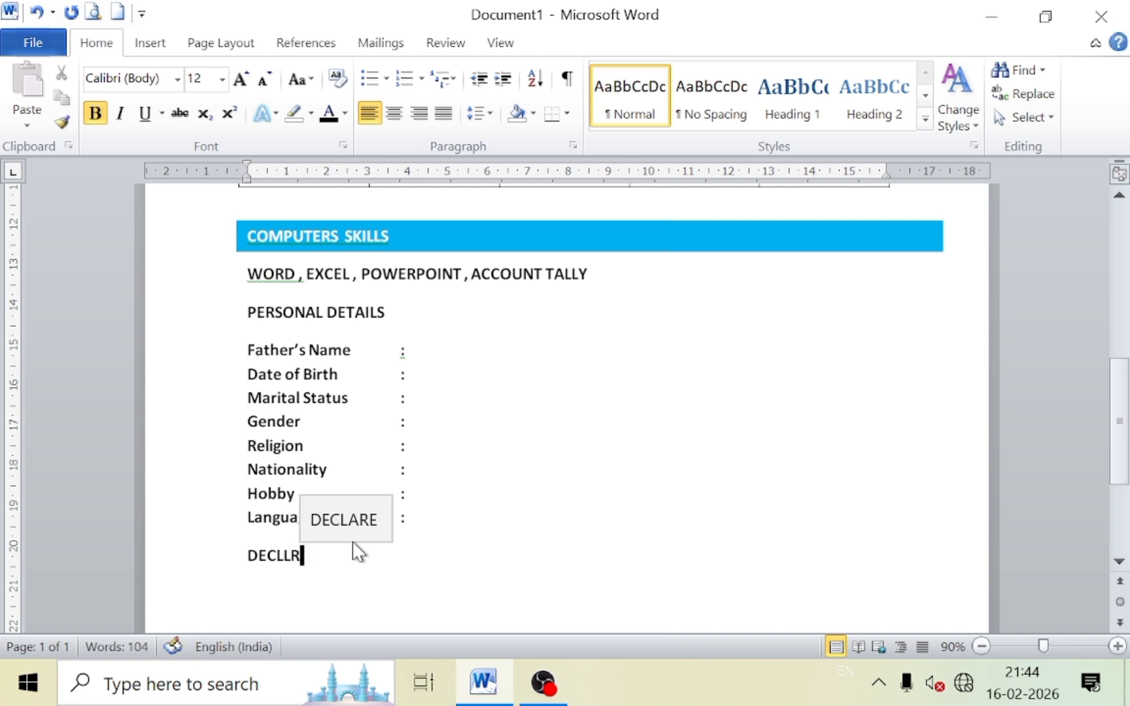
pyautogui.press('BackSpace')
pyautogui.write('ER')
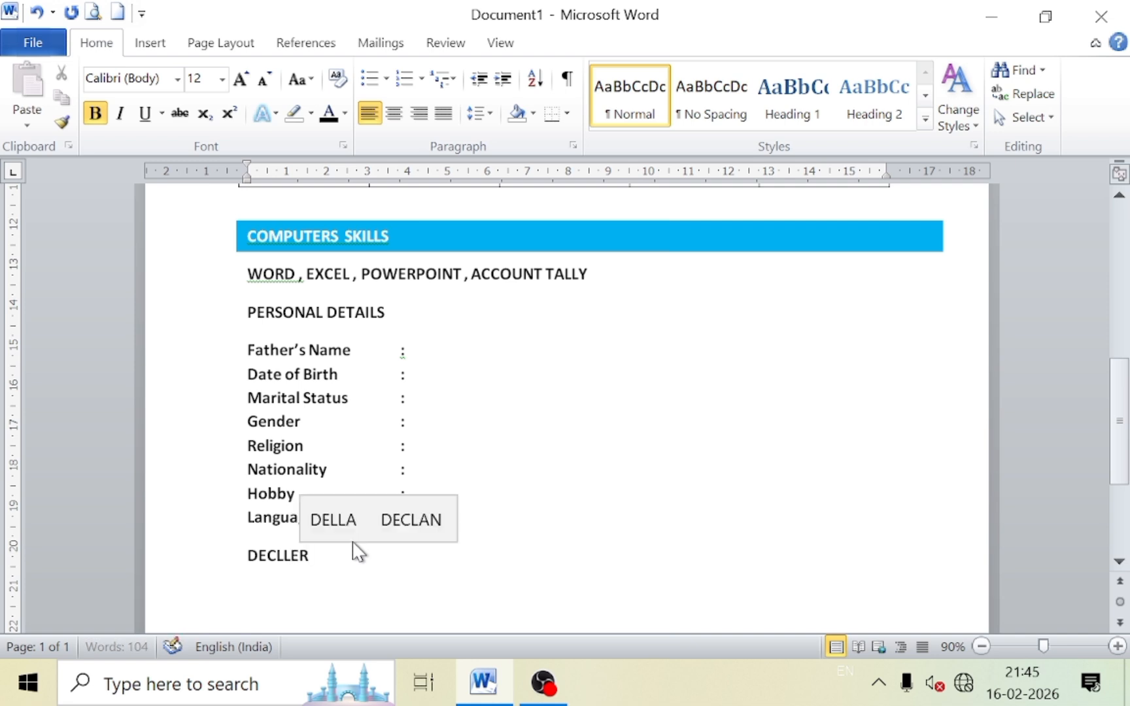
pyautogui.write('ATON')
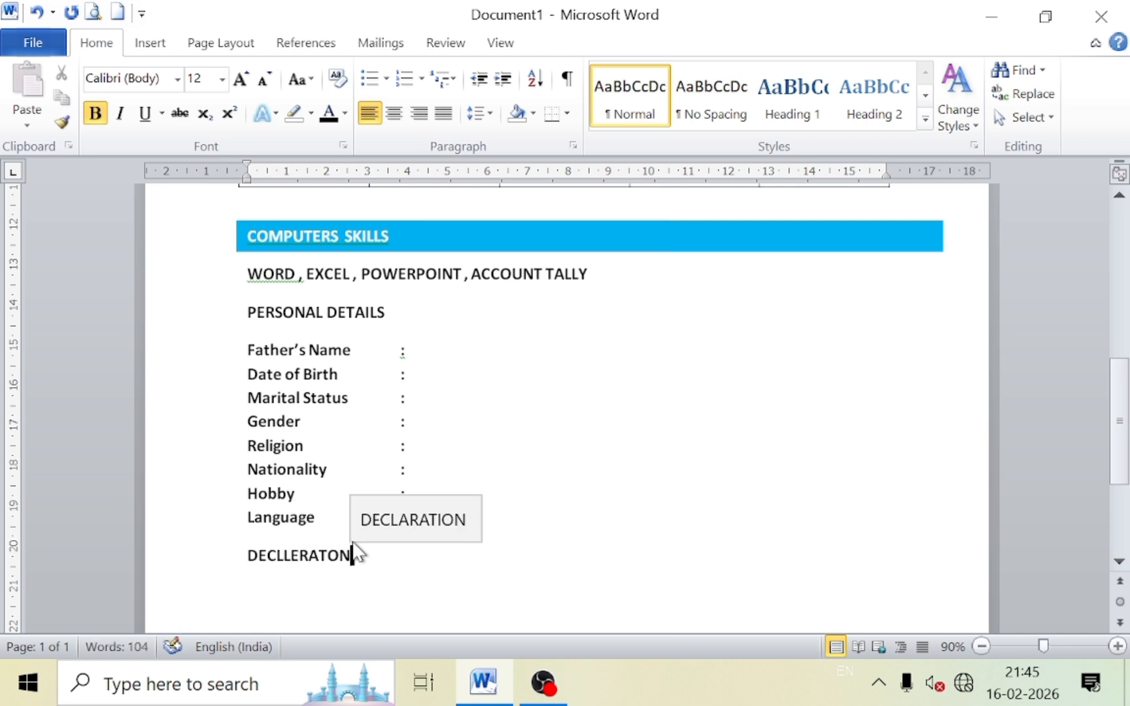
pyautogui.press('Return')
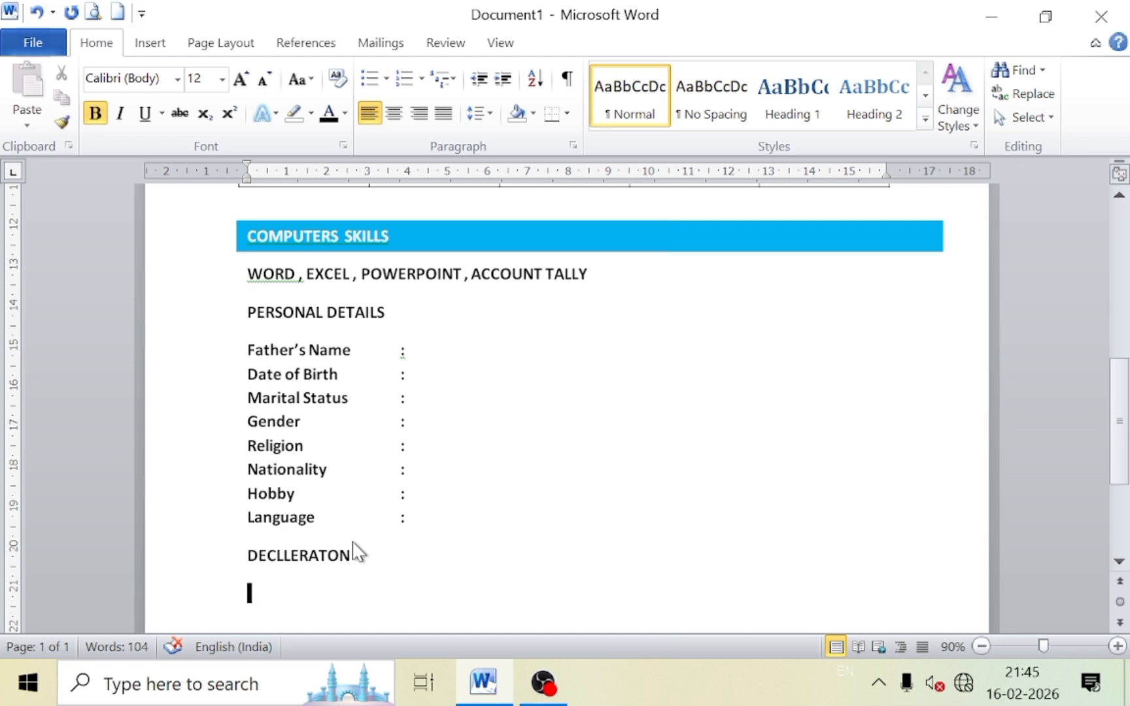
# Generate =RAND(1) sample text under DECLLERATON and trim it to the first sentence.
pyautogui.write('=RAN')
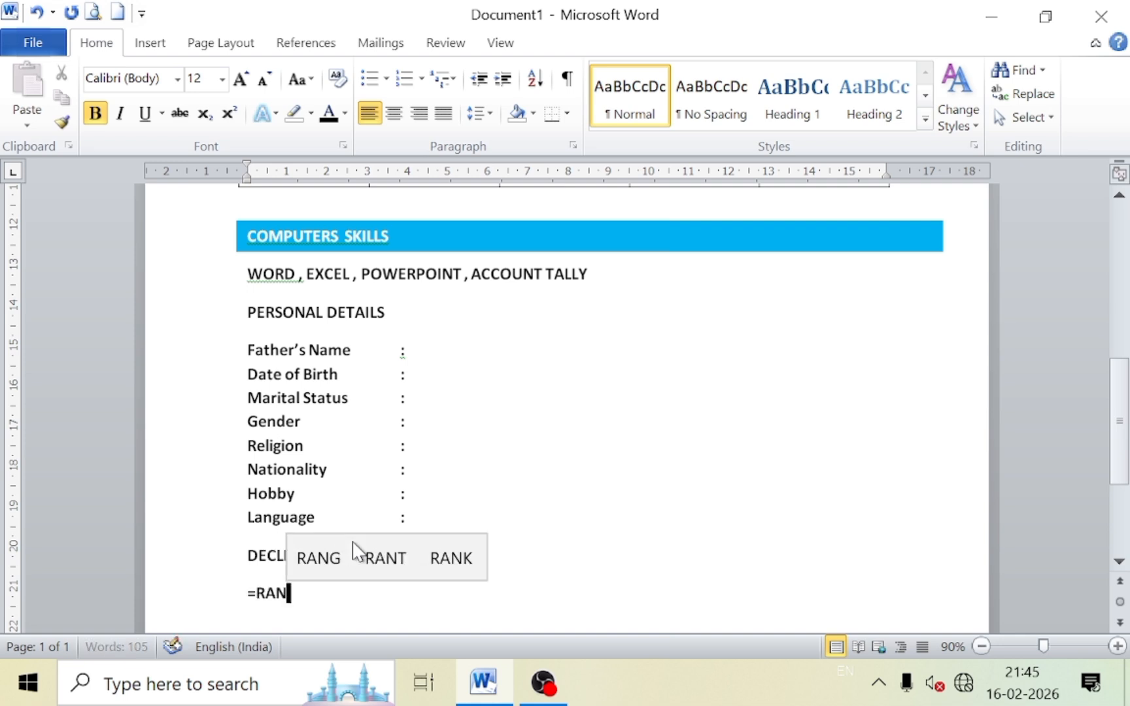
pyautogui.write('D(')
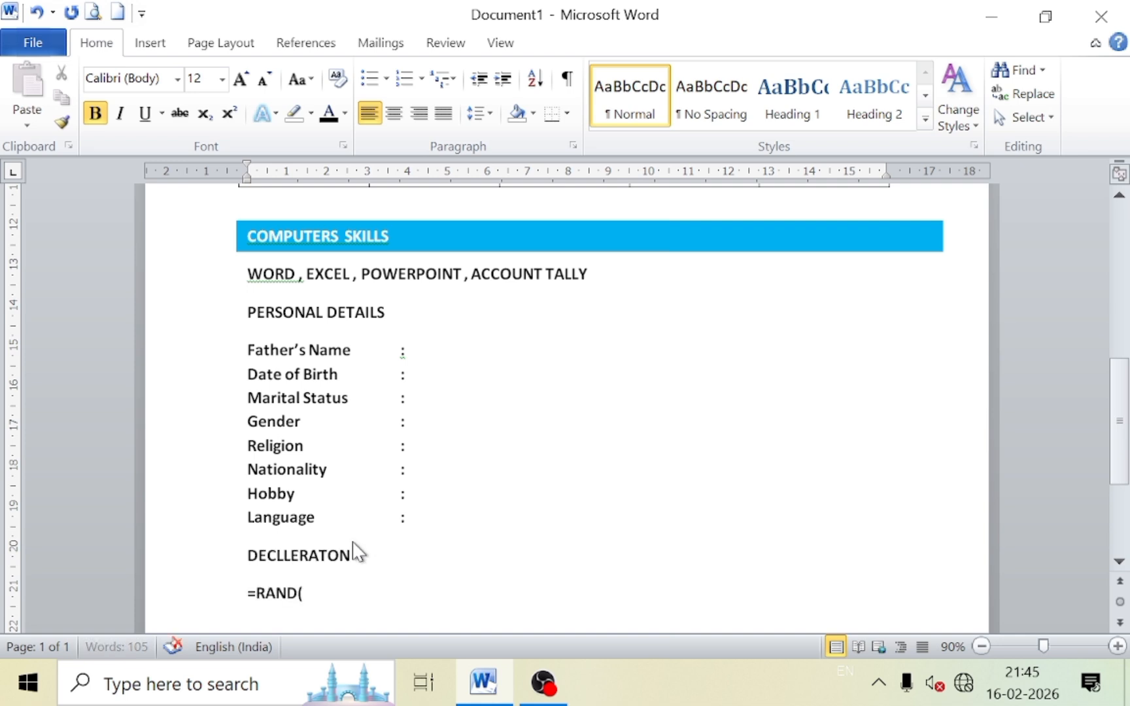
pyautogui.write('1)')
pyautogui.press('Return')
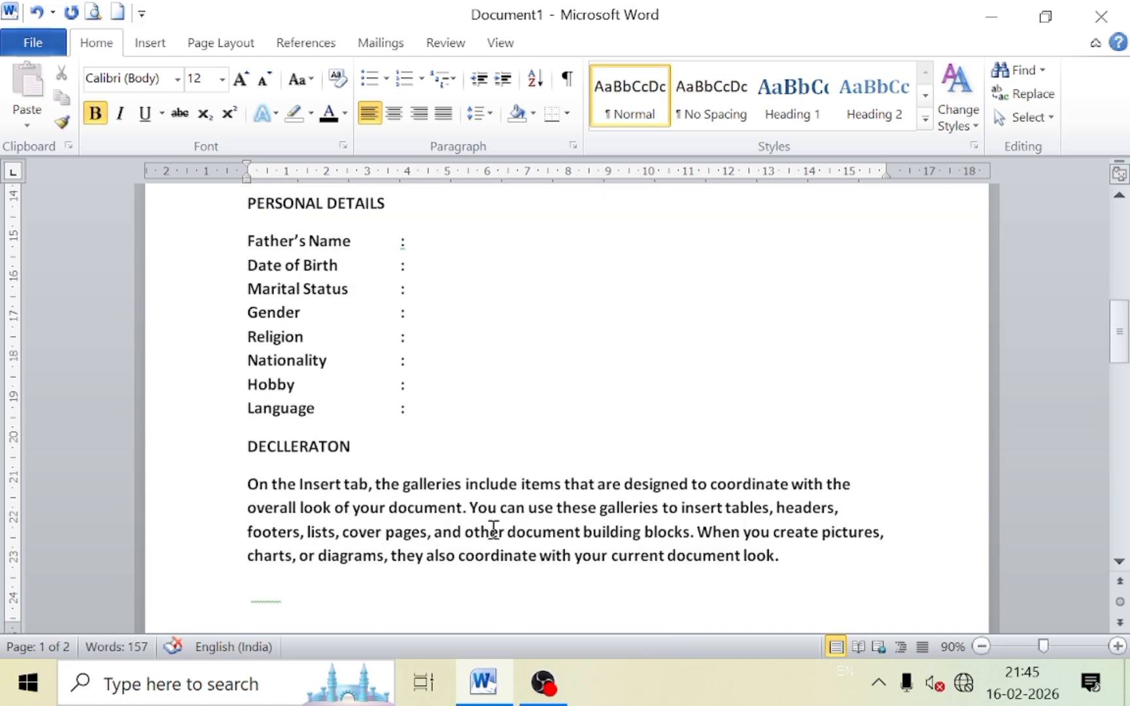
pyautogui.moveTo(465, 508); pyautogui.dragTo(773, 567)
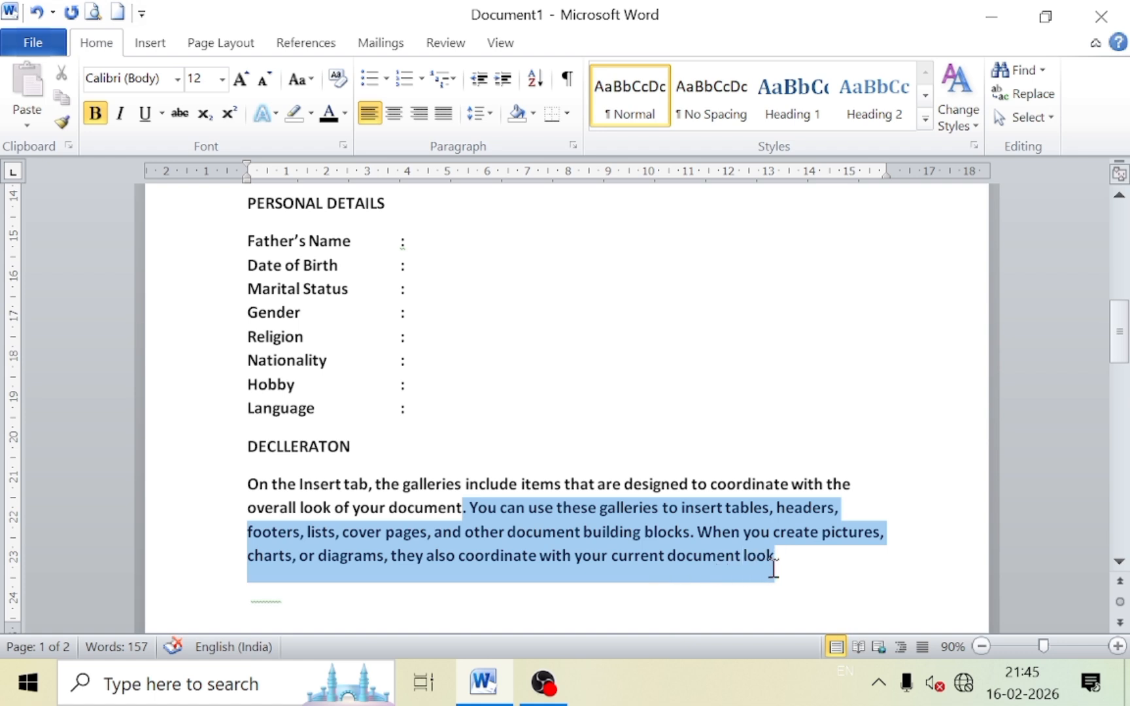
pyautogui.press('Delete')
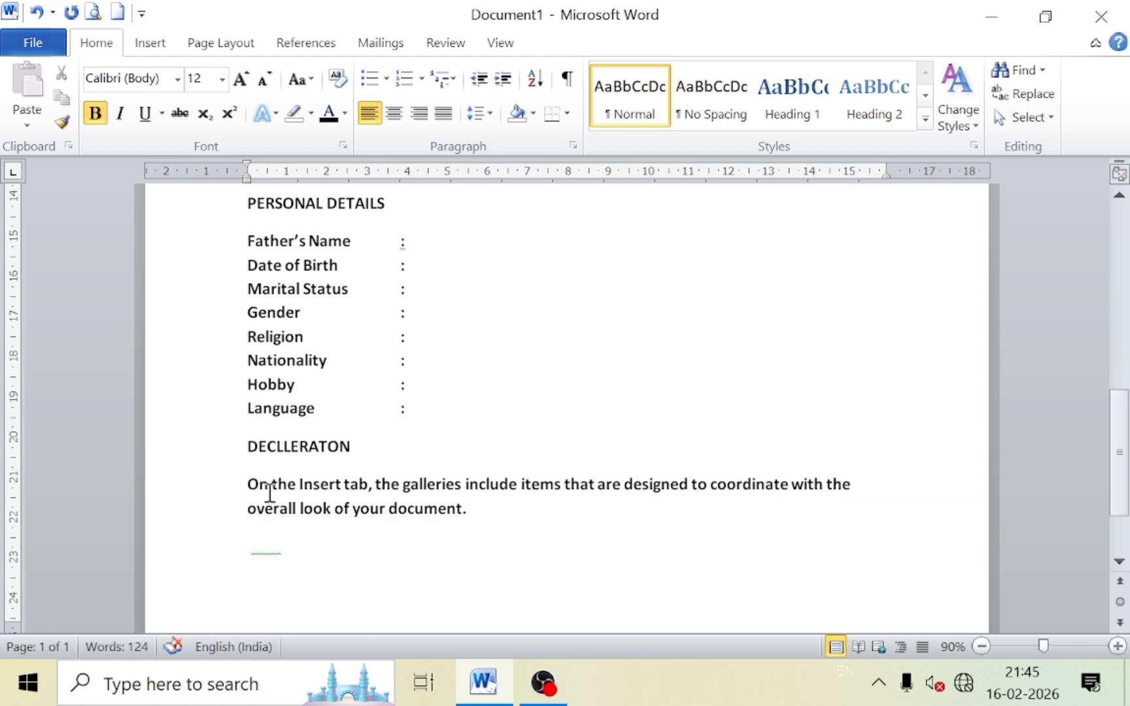
pyautogui.moveTo(247, 484); pyautogui.dragTo(469, 510)
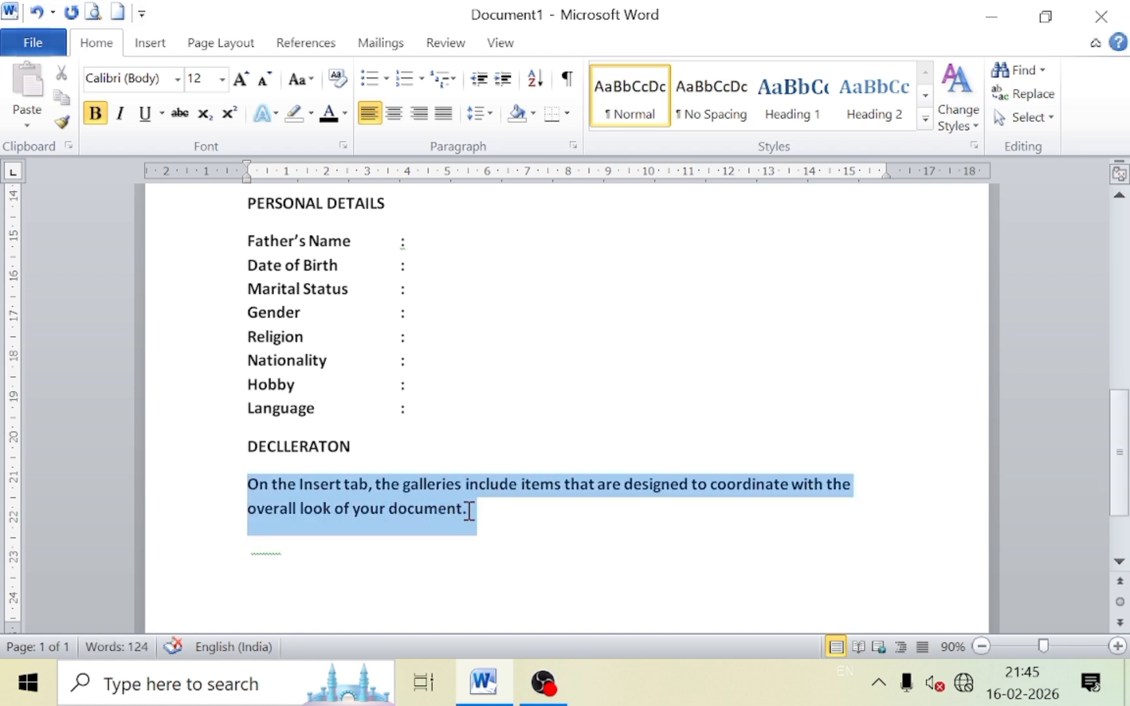
pyautogui.click(300, 79)
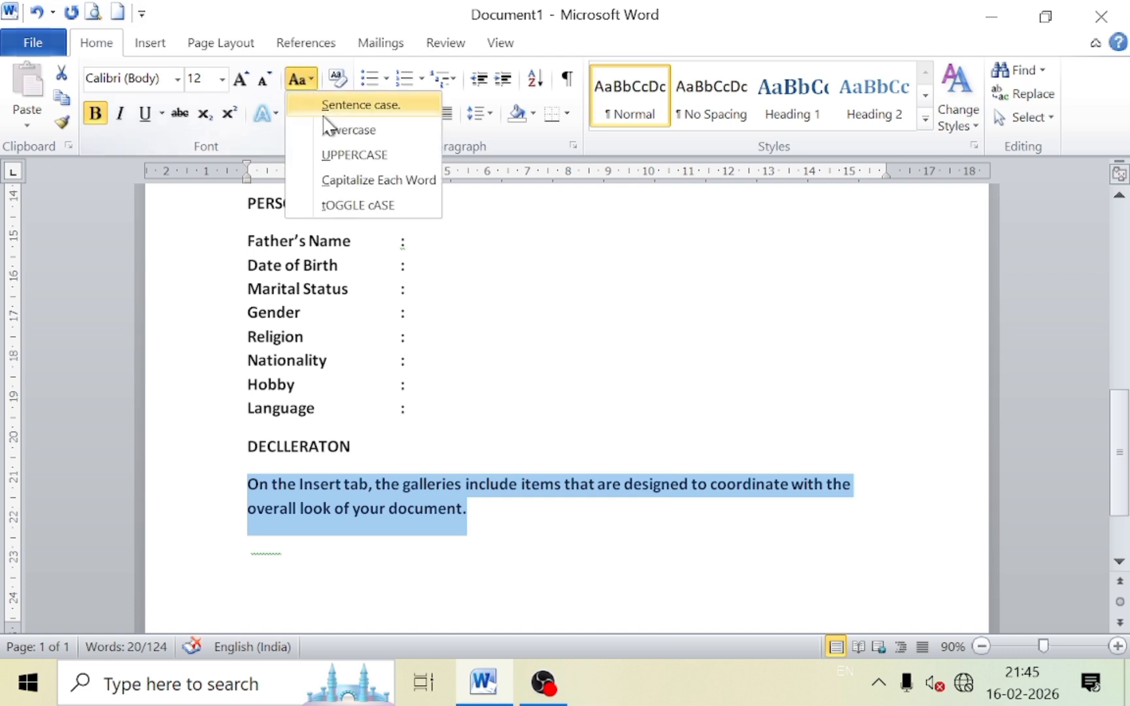
pyautogui.click(327, 113)
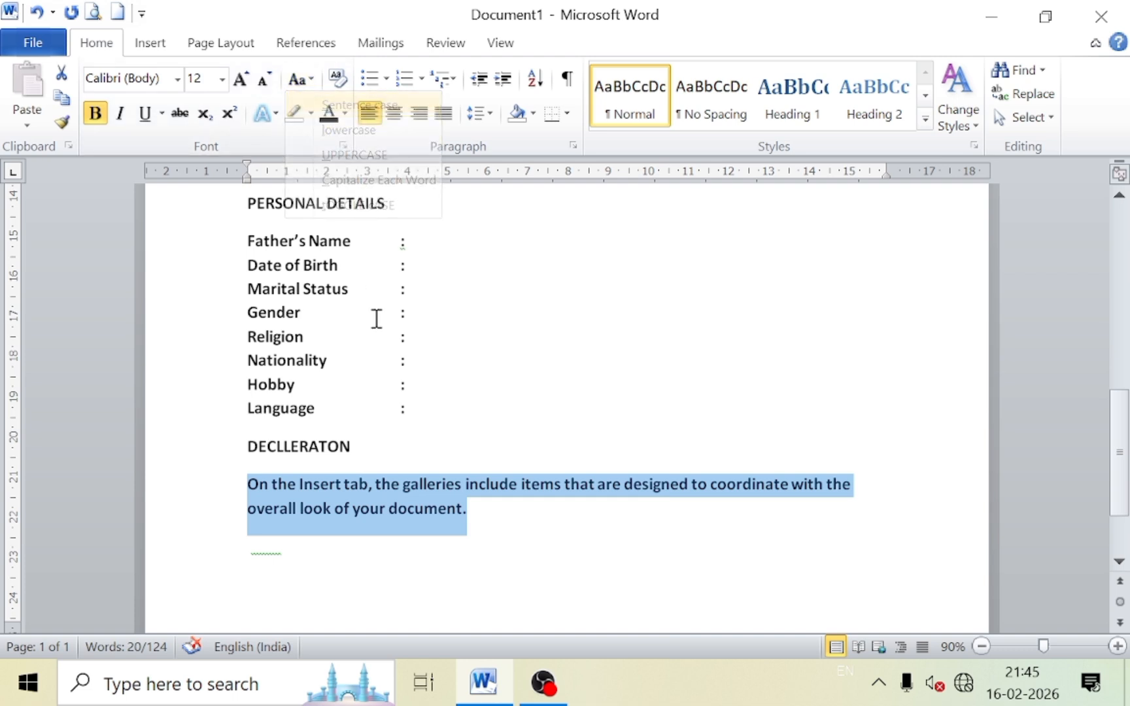
pyautogui.click(480, 512)
pyautogui.scroll(1, 340, 422)
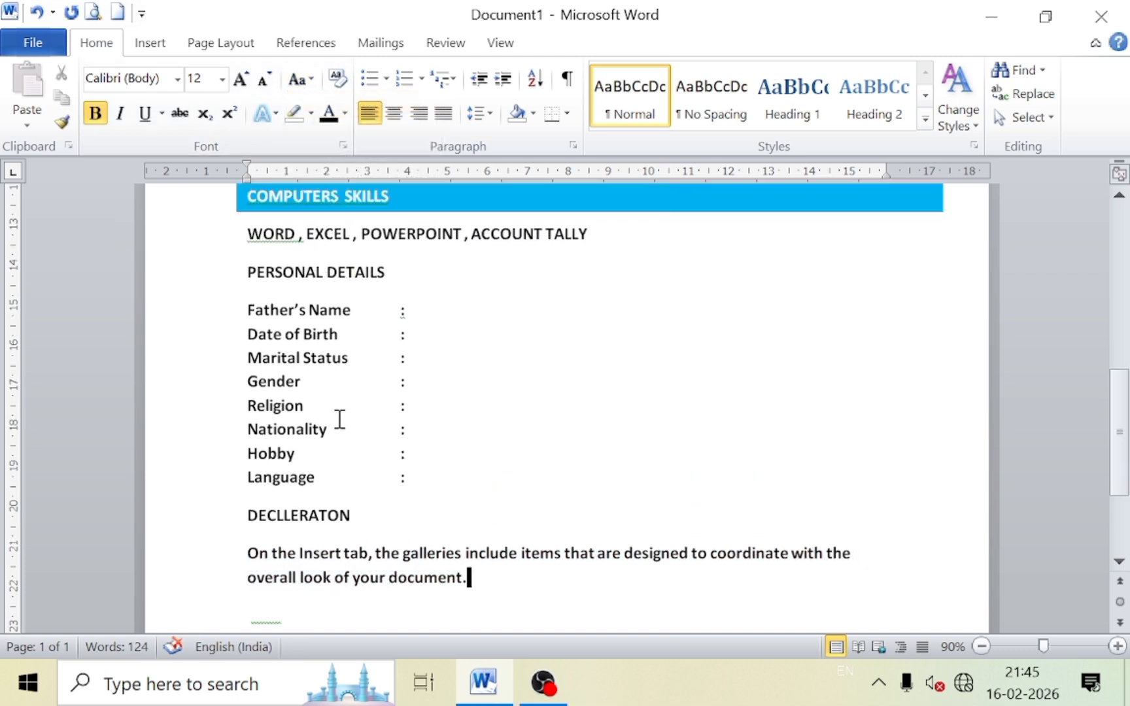
pyautogui.scroll(1, 334, 369)
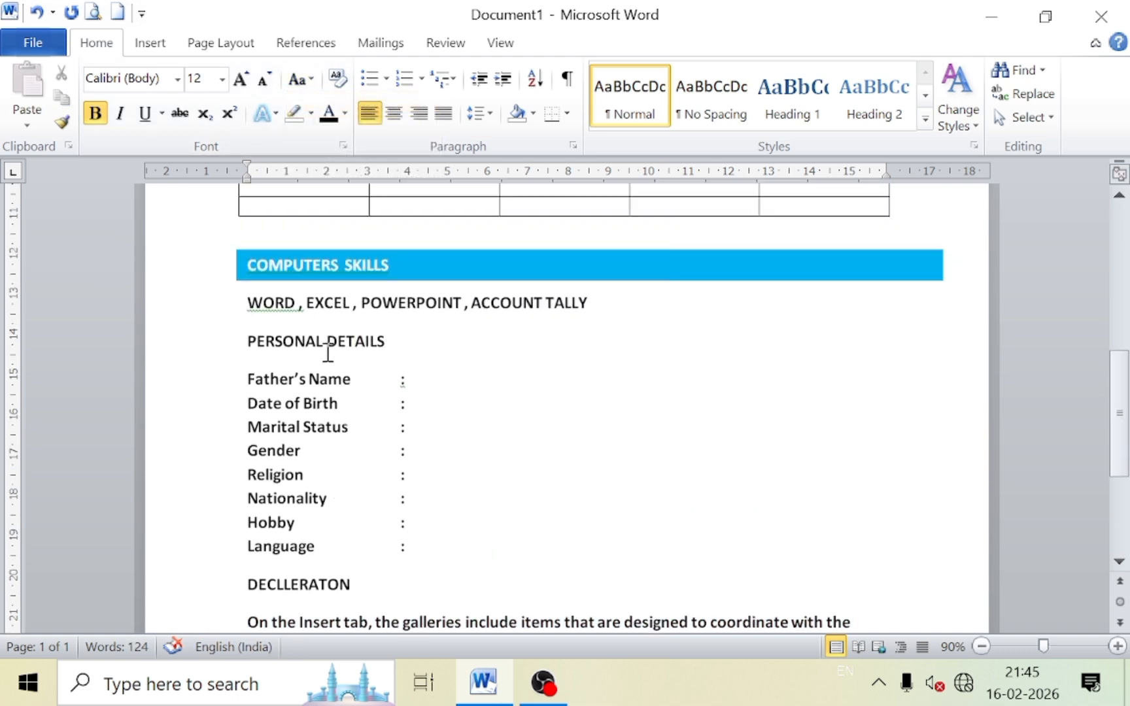
# Duplicate the COMPUTERS SKILLS blue bar behind the DECLLERATON and PERSONAL DETAILS headings.
pyautogui.click(421, 283)
pyautogui.moveTo(420, 280); pyautogui.dragTo(458, 587)
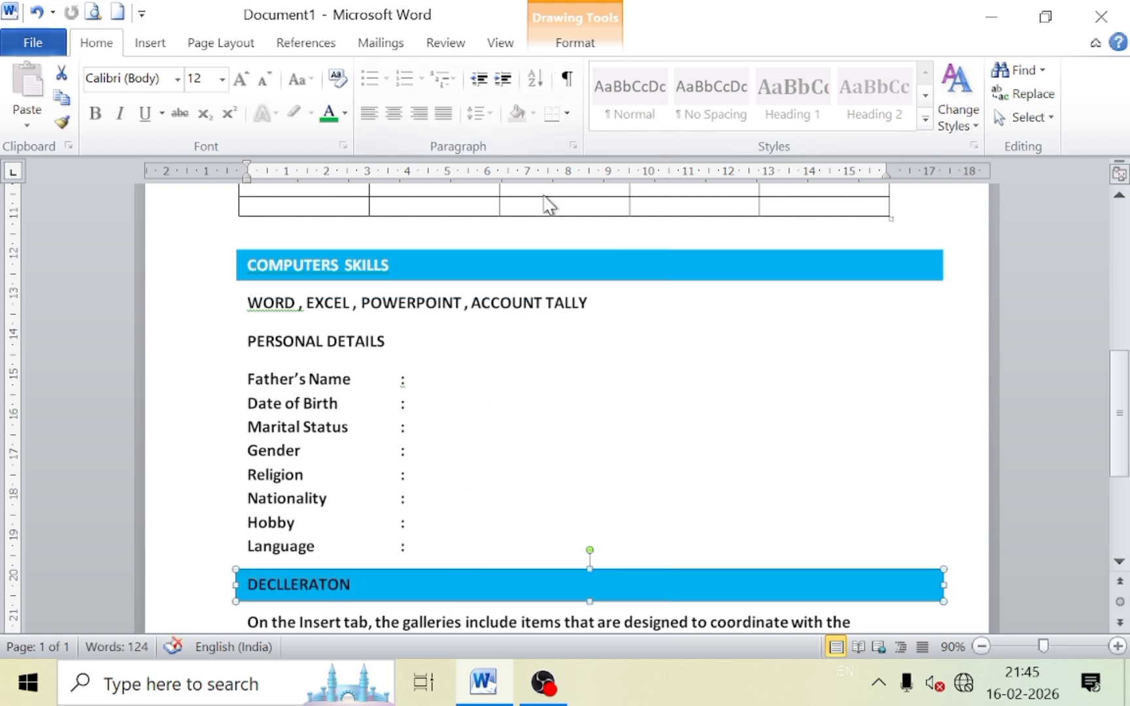
pyautogui.hotkey('ctrl', 'd')
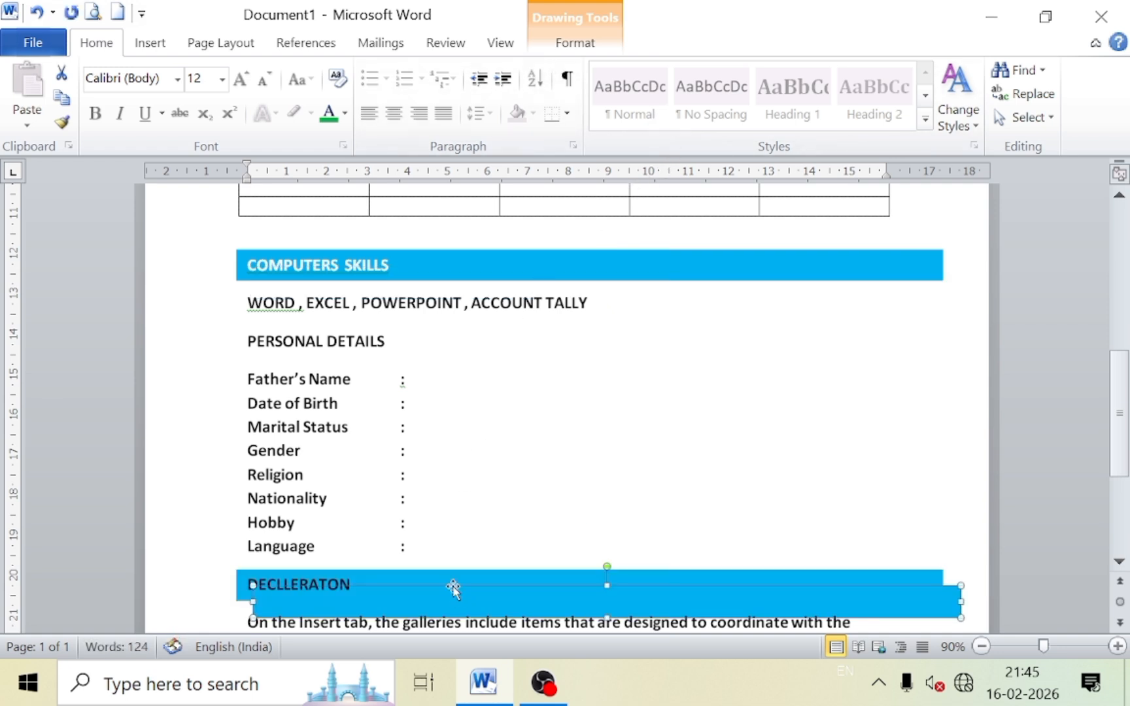
pyautogui.scroll(-3, 454, 588)
pyautogui.scroll(1, 419, 402)
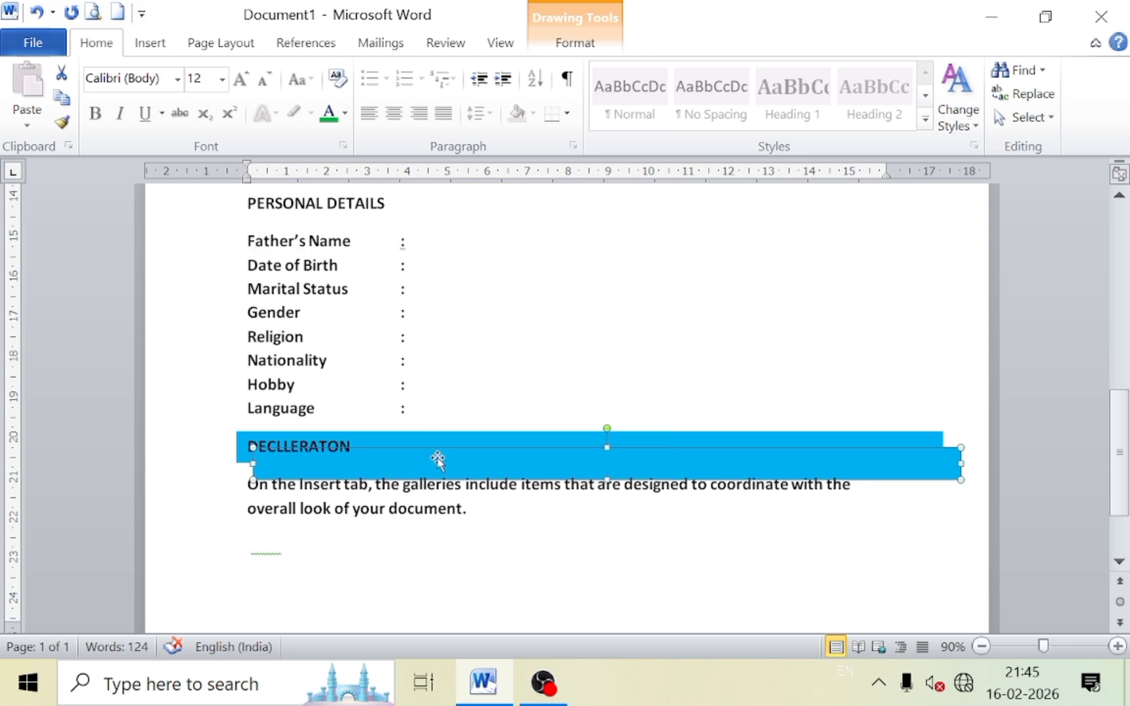
pyautogui.moveTo(441, 459); pyautogui.dragTo(277, 204)
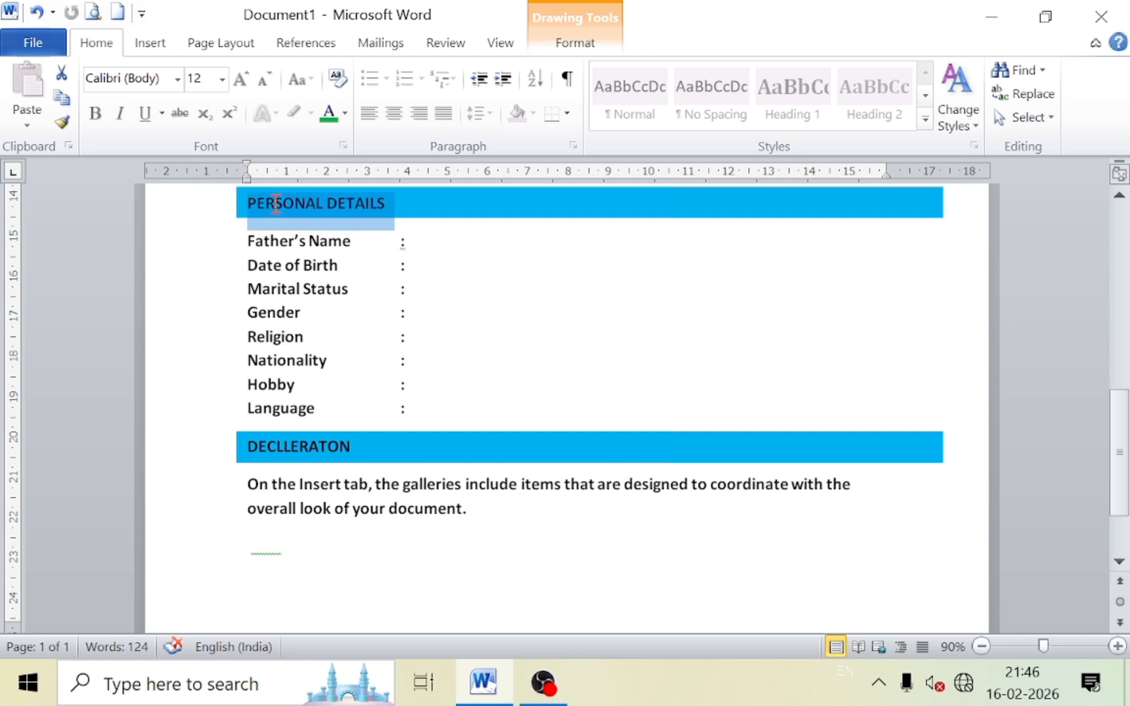
# Set the PERSONAL DETAILS and DECLLERATON heading text colour to White.
pyautogui.click(345, 114)
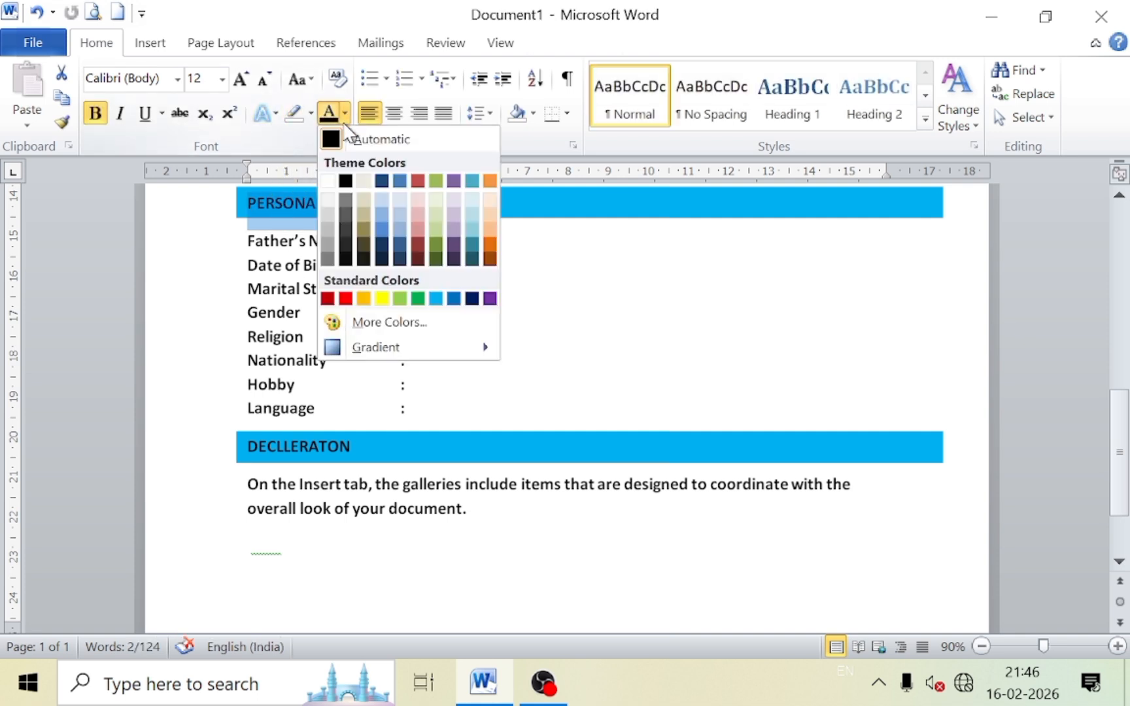
pyautogui.click(328, 181)
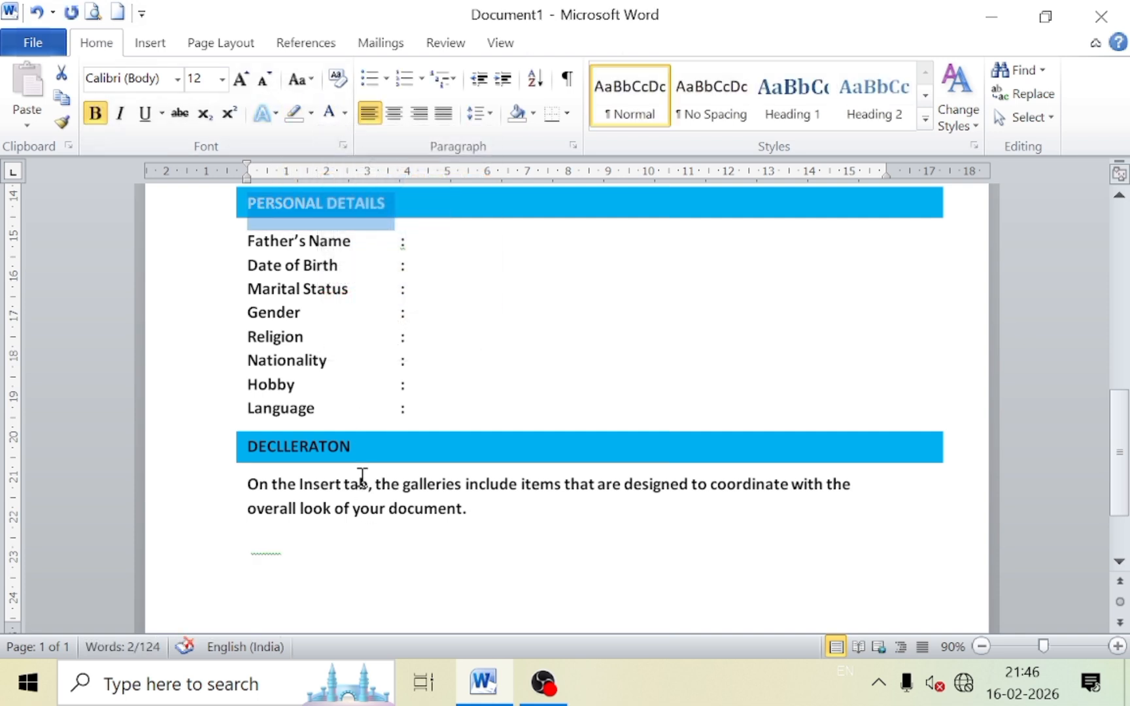
pyautogui.moveTo(358, 447); pyautogui.dragTo(247, 450)
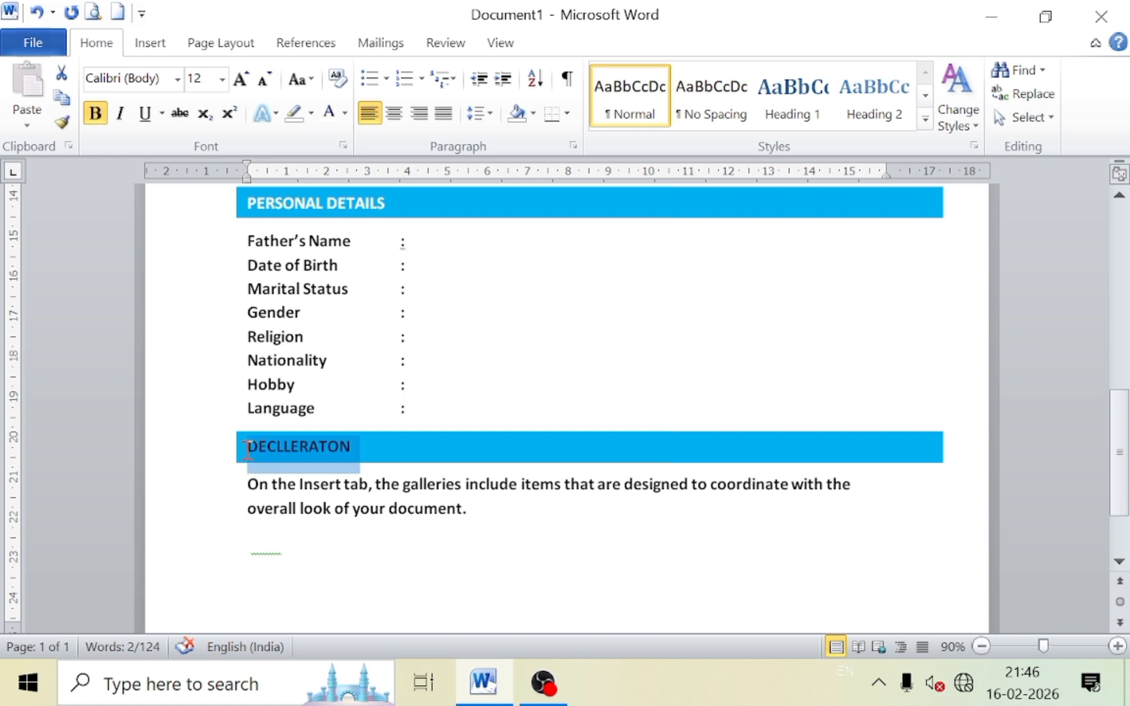
pyautogui.click(329, 114)
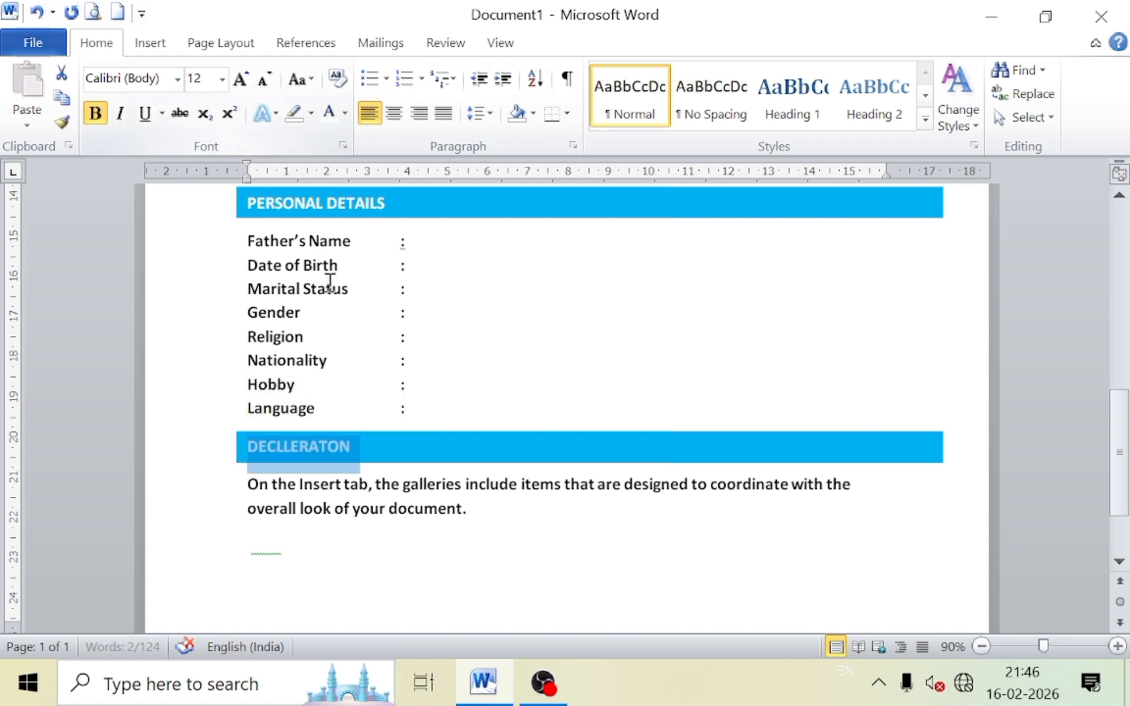
pyautogui.click(368, 549)
pyautogui.click(480, 513)
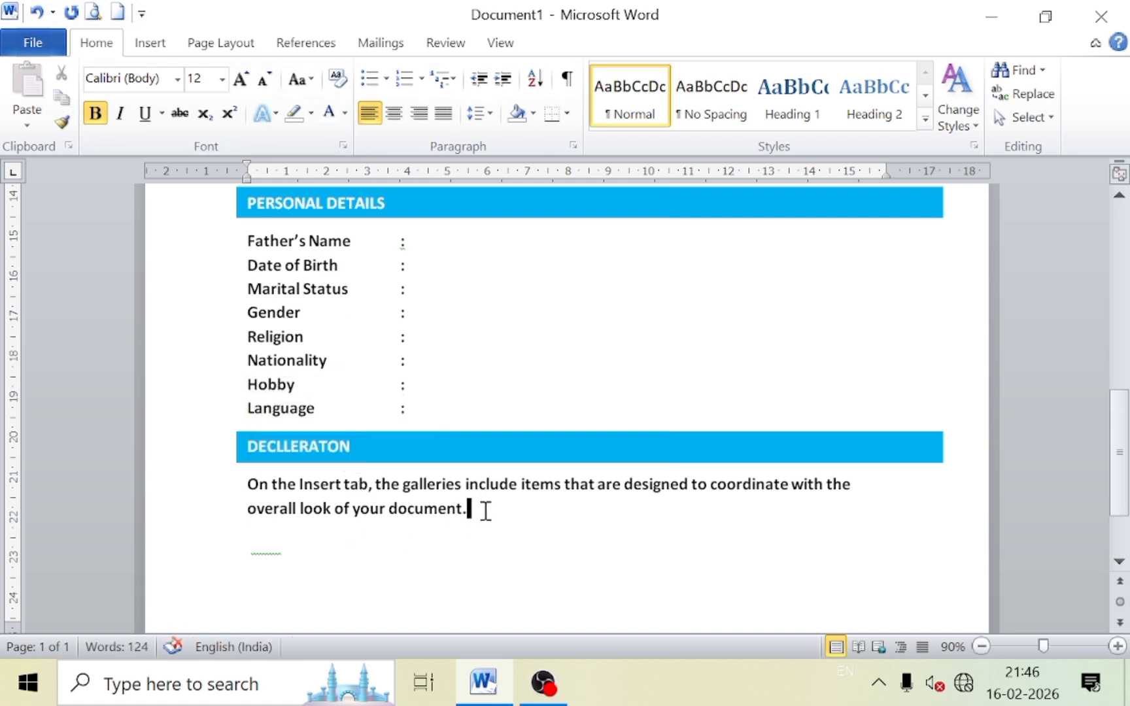
# Add a black 'Date....' line below the declaration paragraph.
pyautogui.press('Return')
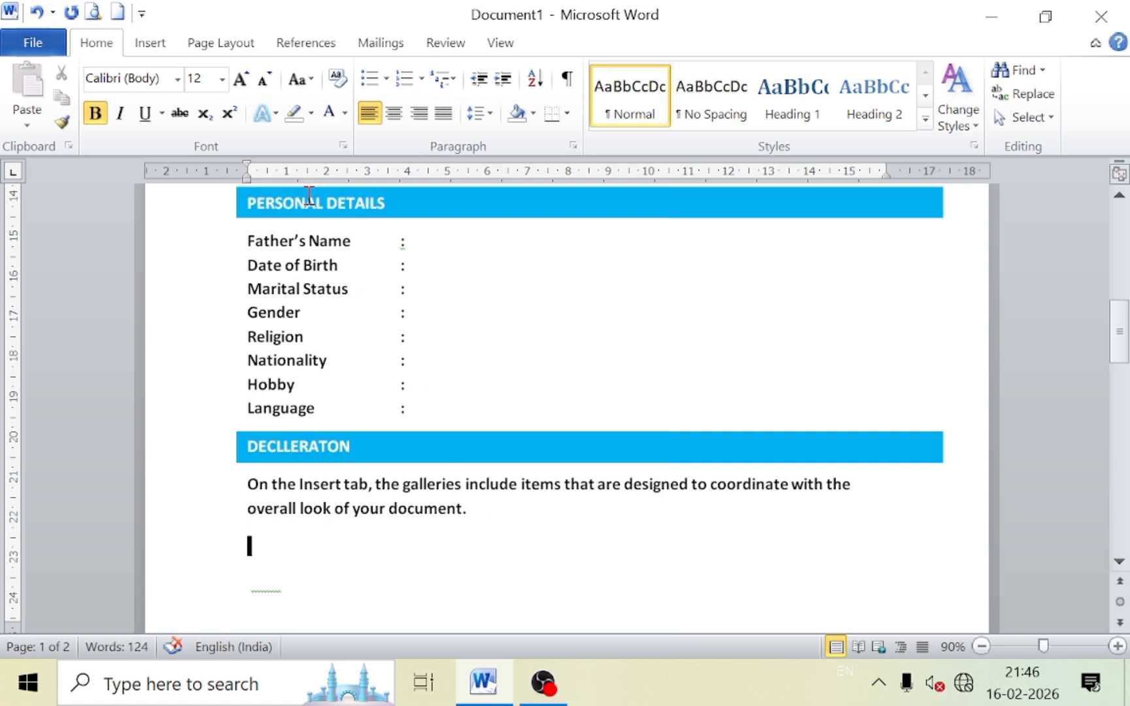
pyautogui.click(345, 114)
pyautogui.click(368, 140)
pyautogui.write('dATE')
pyautogui.press('BackSpace')
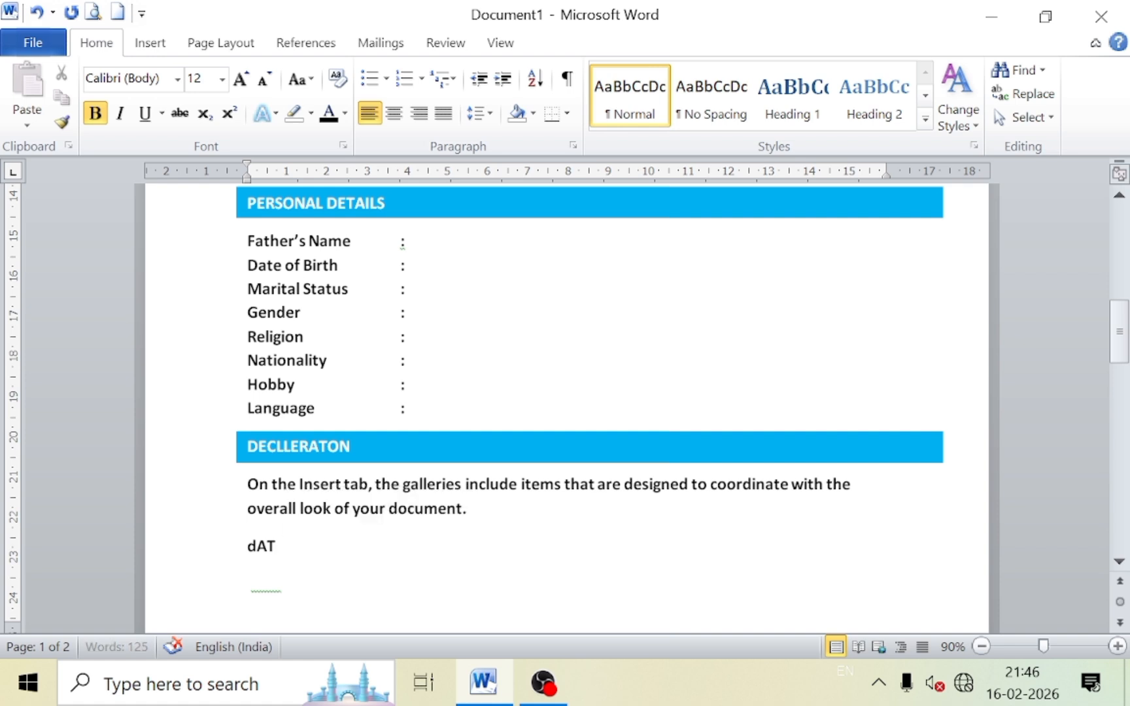
pyautogui.press('BackSpace')
pyautogui.write('Date')
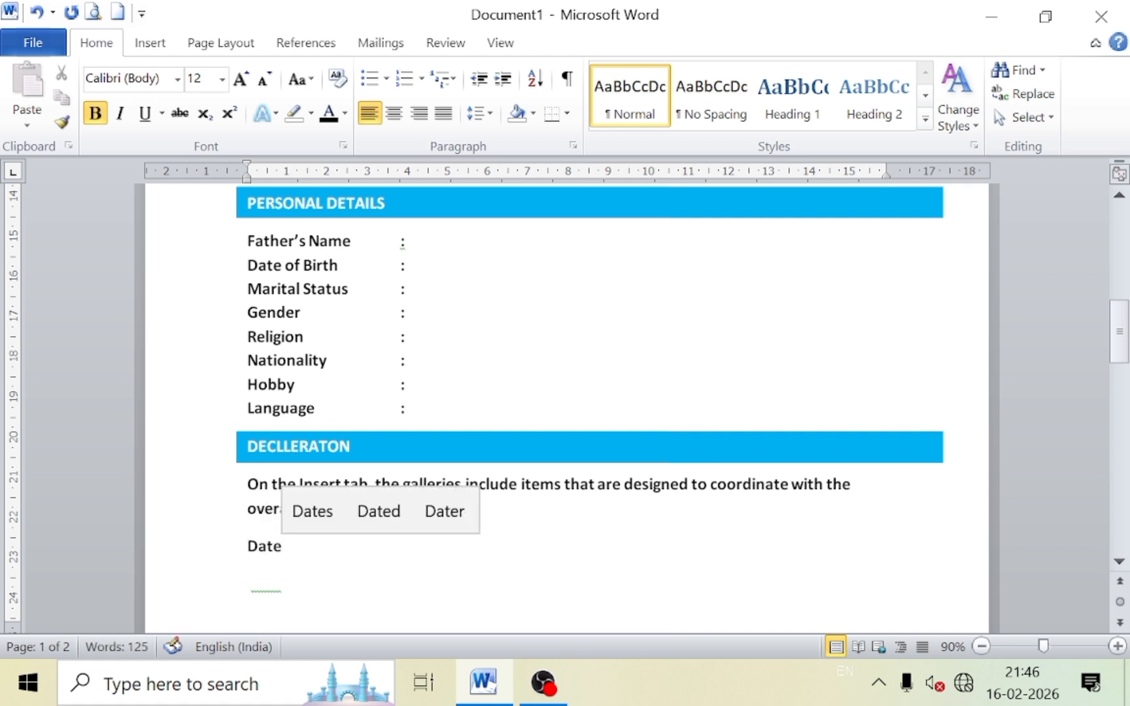
pyautogui.write('...........................')
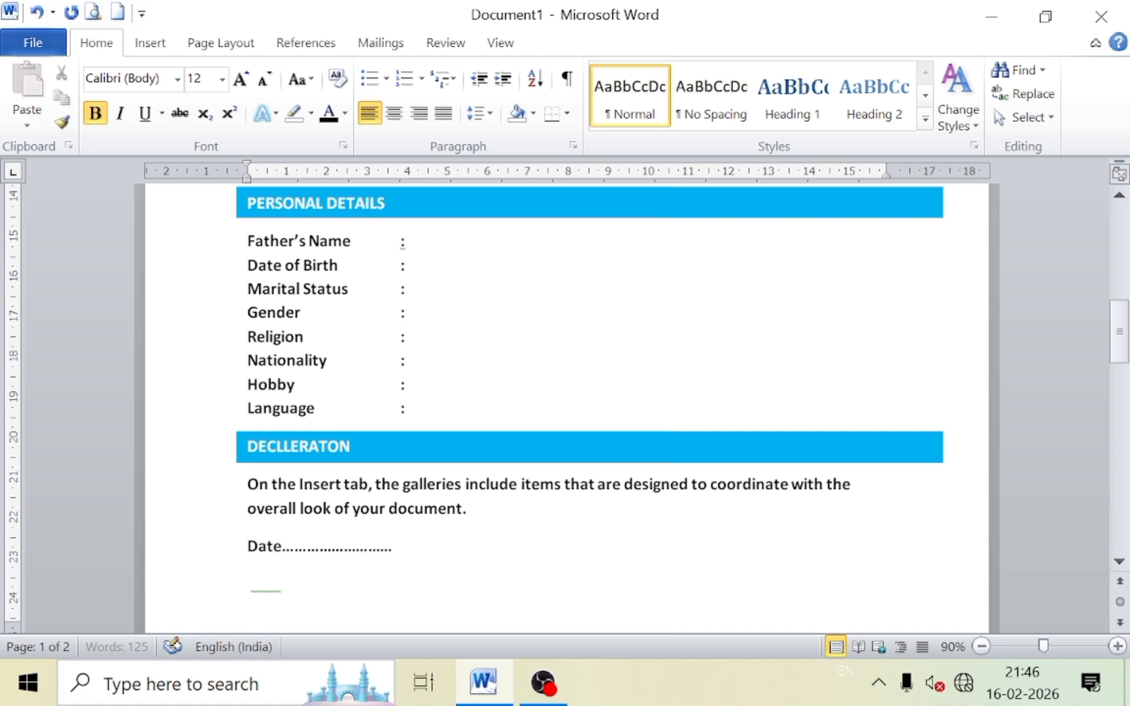
pyautogui.press('Return')
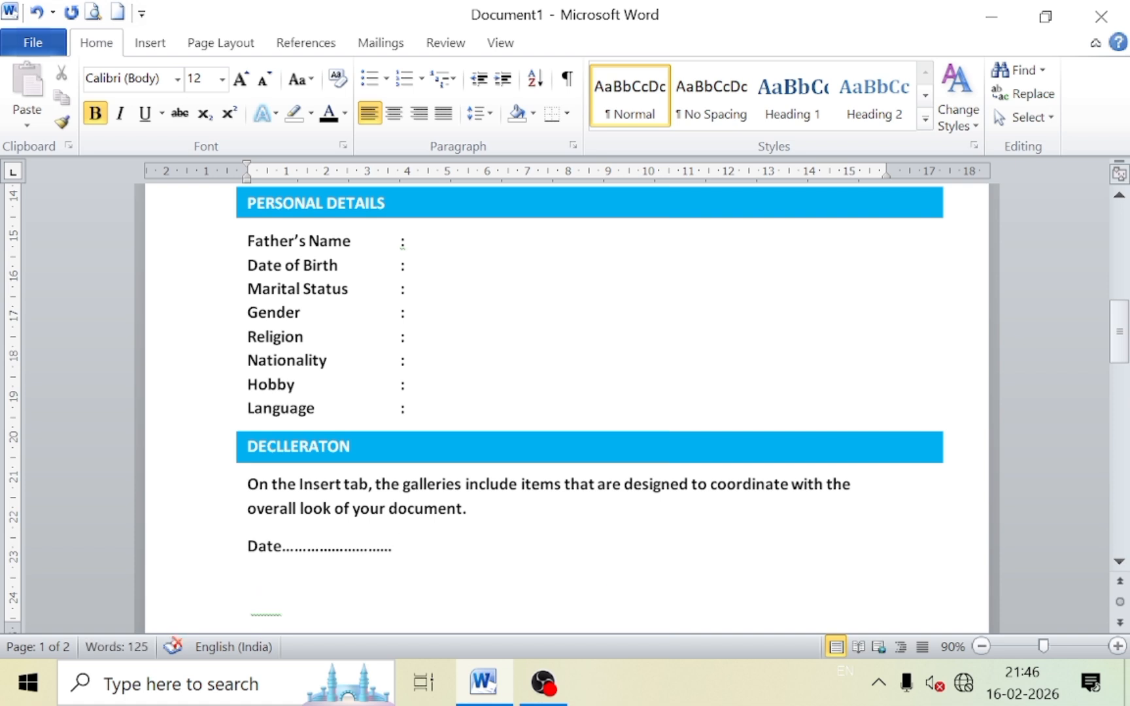
# Add a dotted 'Place' line and, below it, the applicant's name in brackets indented with Tab.
pyautogui.write('Pla')
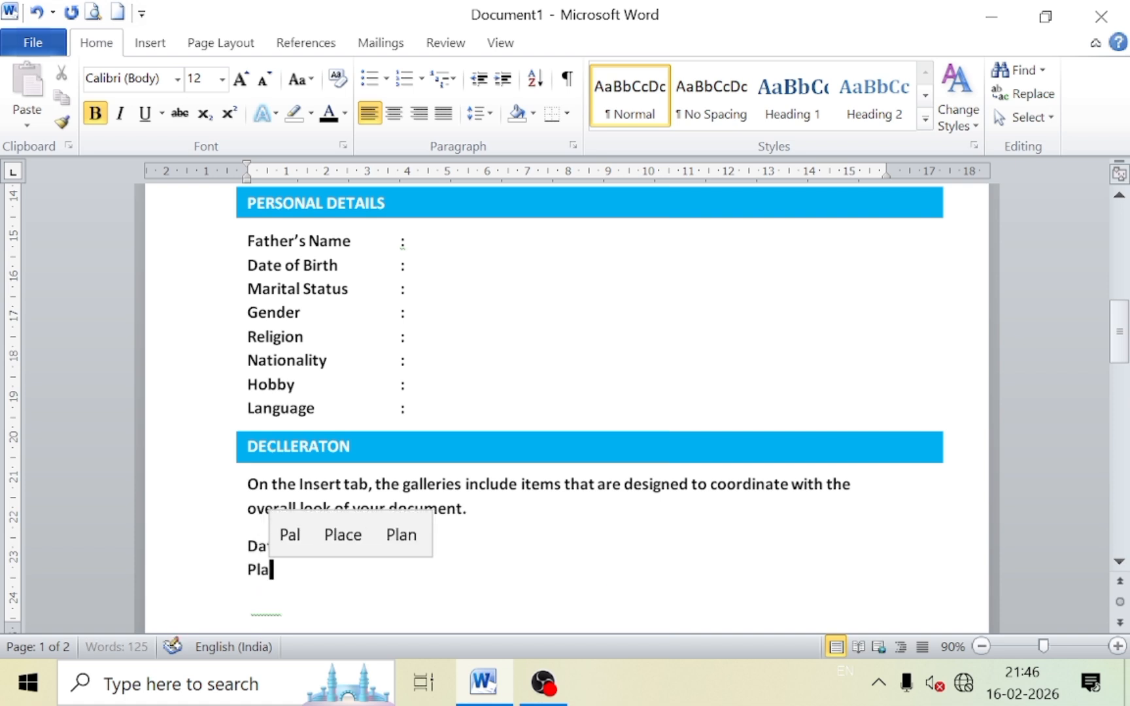
pyautogui.write('ce....')
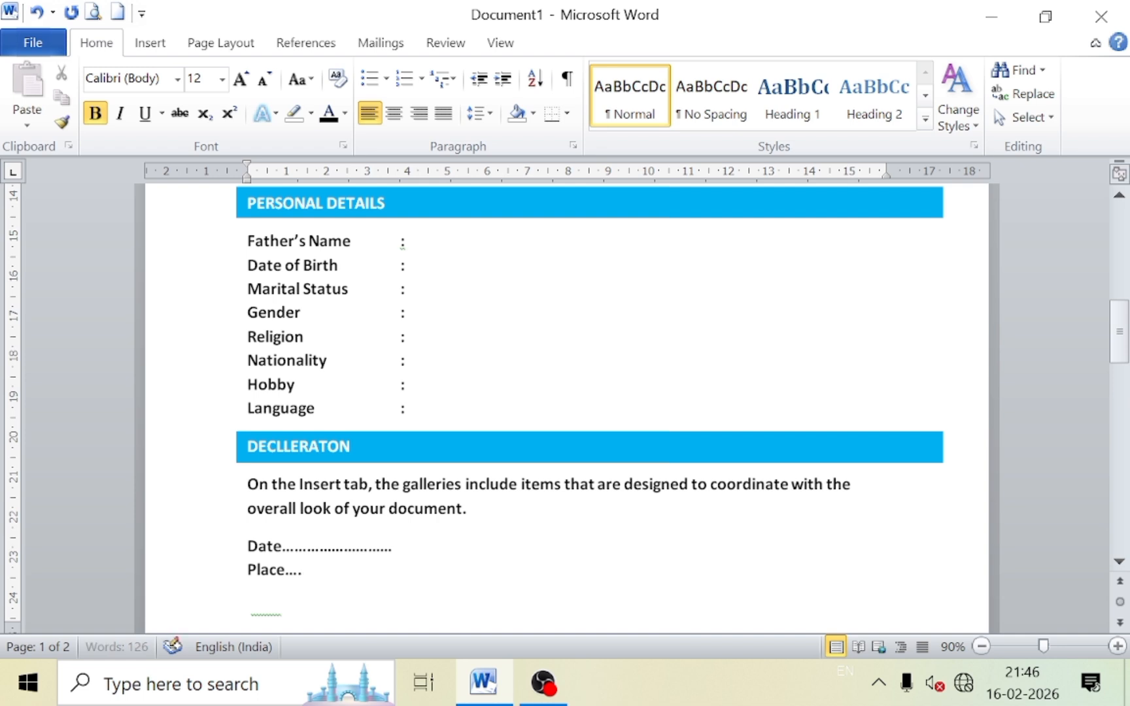
pyautogui.write('..................')
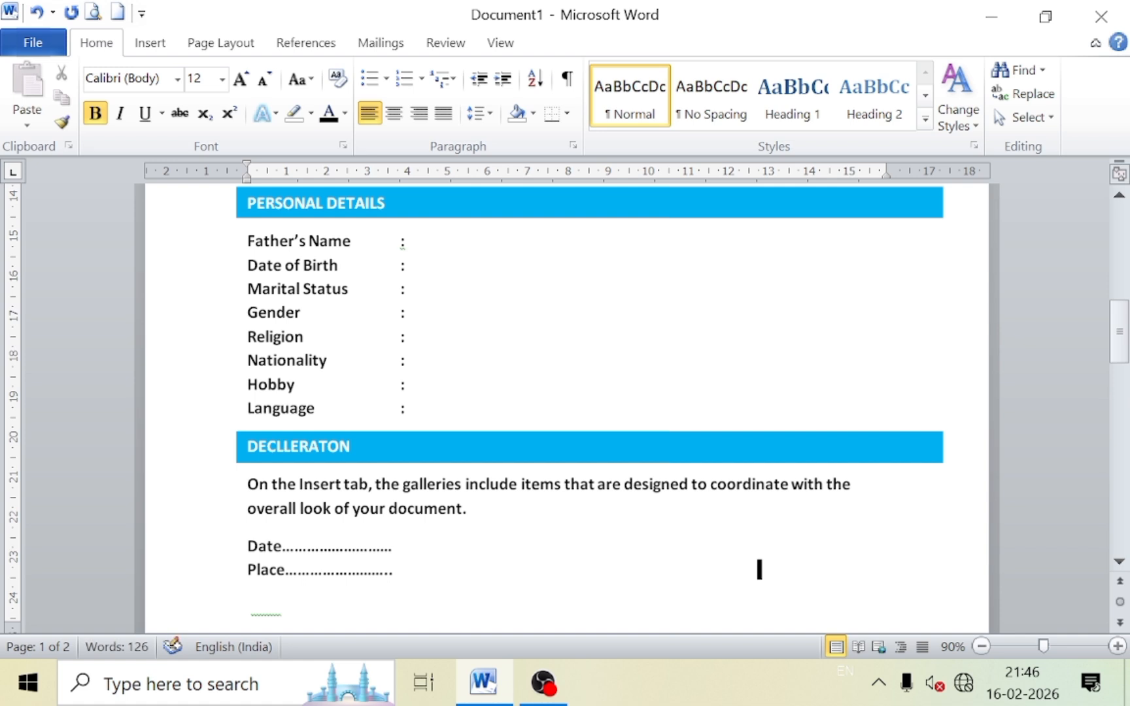
pyautogui.press('Return')
pyautogui.press('Tab')
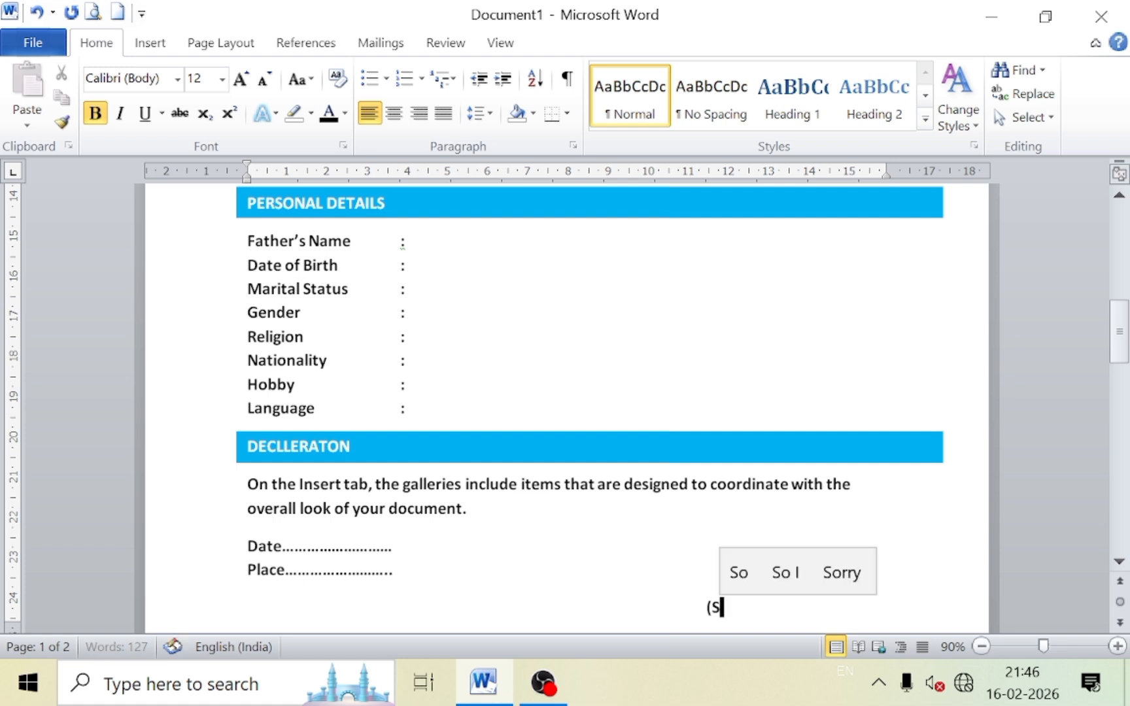
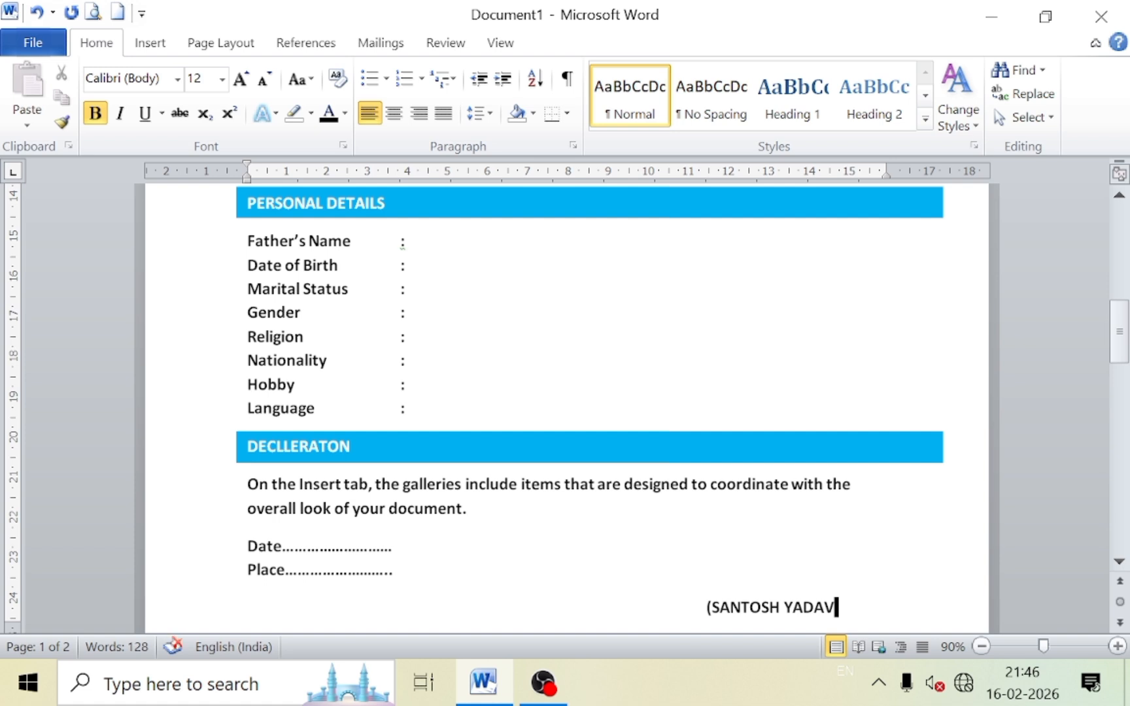
pyautogui.write(')')
# Zoom out to see the whole page and place the caret at the signature's end.
pyautogui.moveTo(851, 605); pyautogui.dragTo(709, 608)
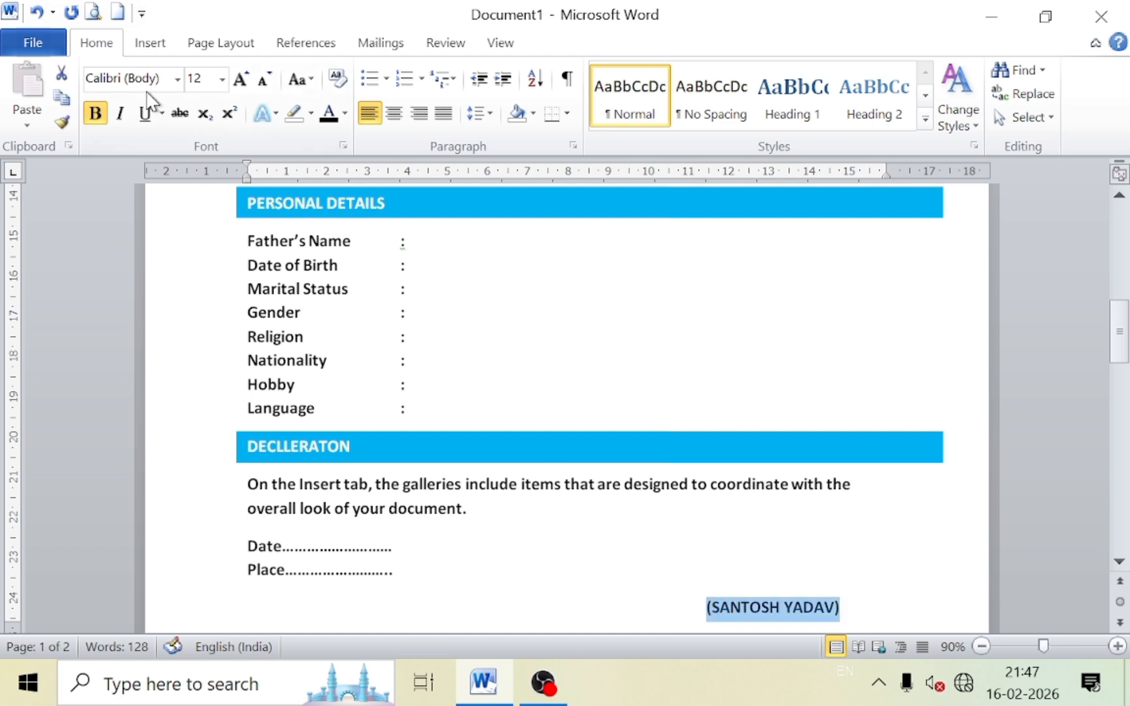
pyautogui.click(899, 570)
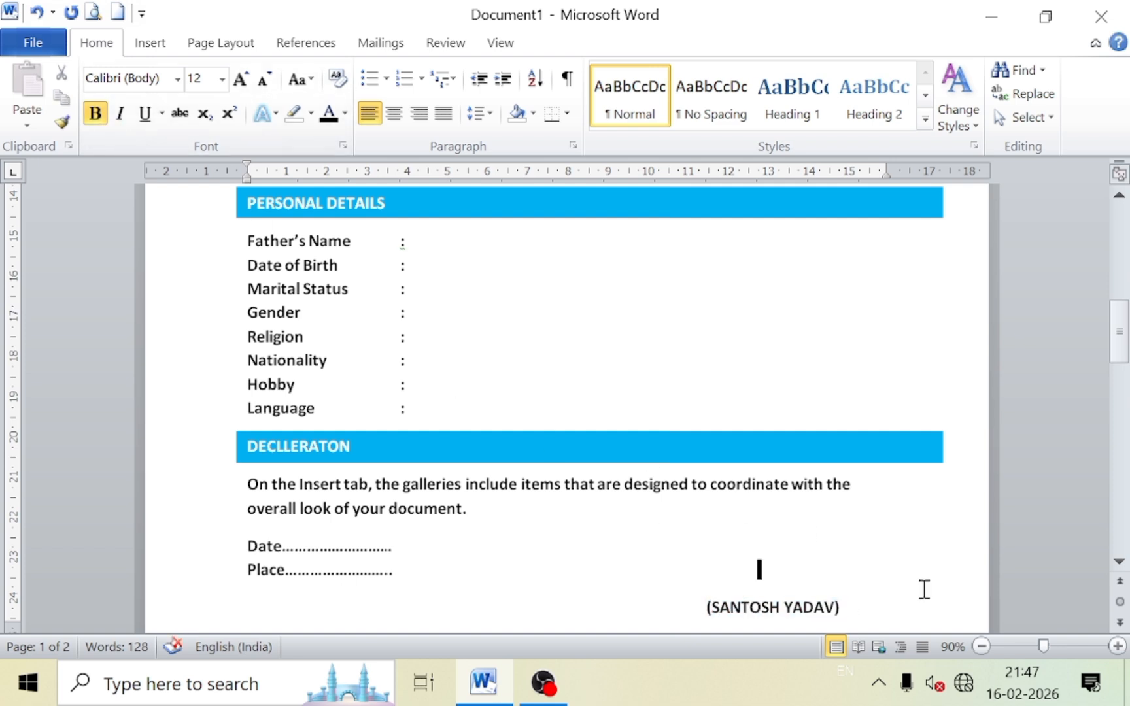
pyautogui.click(982, 646)
pyautogui.click(981, 646)
pyautogui.click(981, 646)
pyautogui.click(981, 646)
pyautogui.click(981, 646)
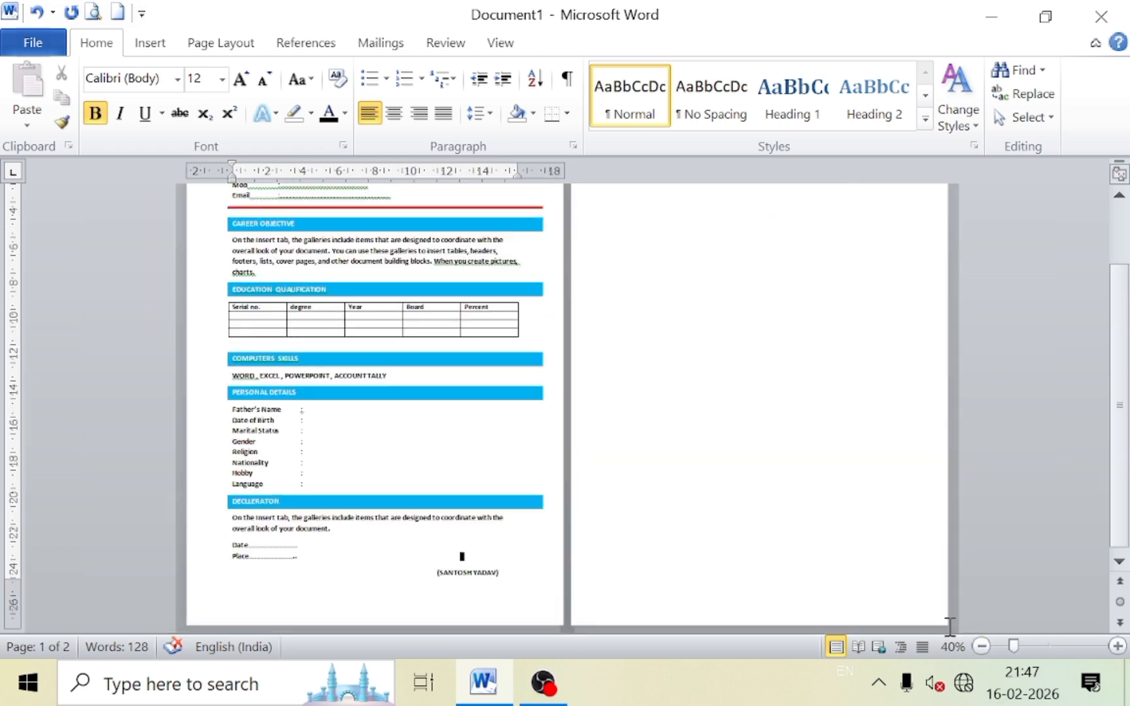
pyautogui.click(523, 584)
pyautogui.hotkey('ctrl', 'Return')
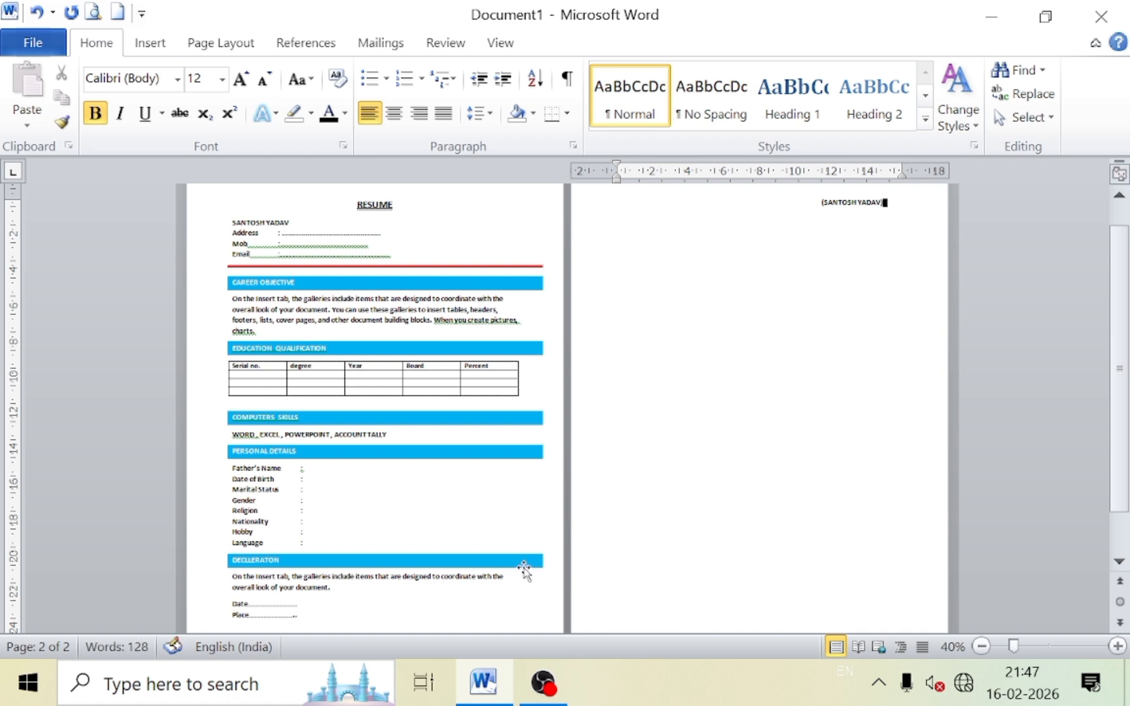
# Join the bracketed-name signature onto the Place line and shift it one tab stop right.
pyautogui.click(462, 615)
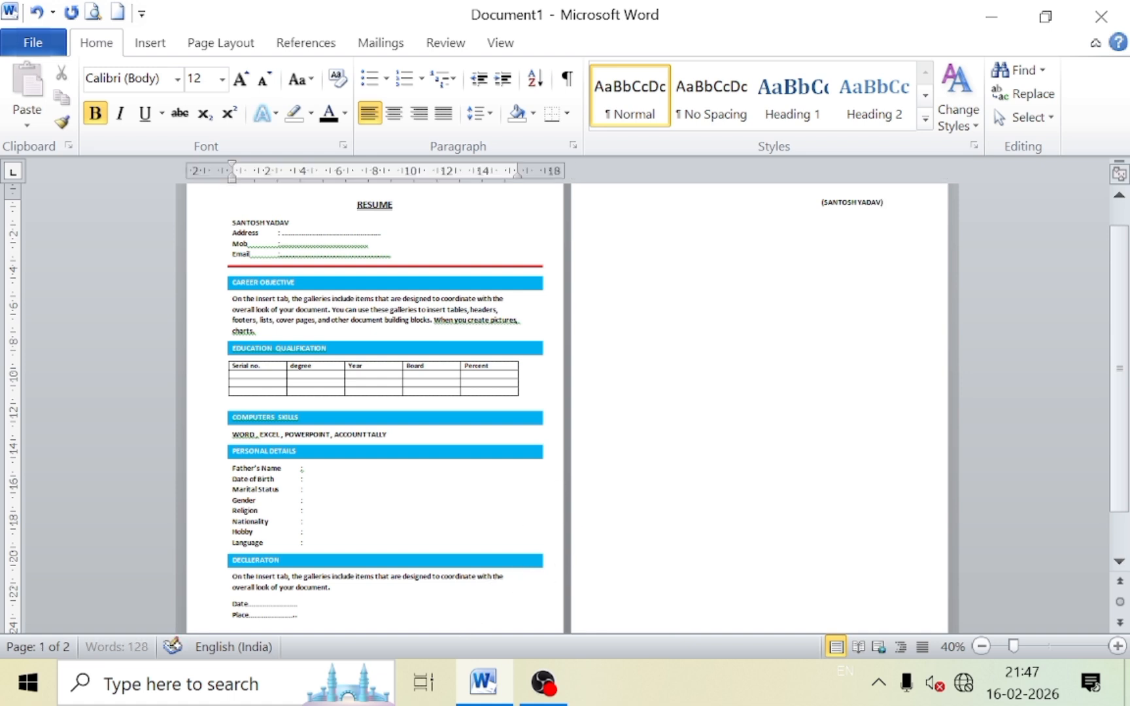
pyautogui.press('Delete')
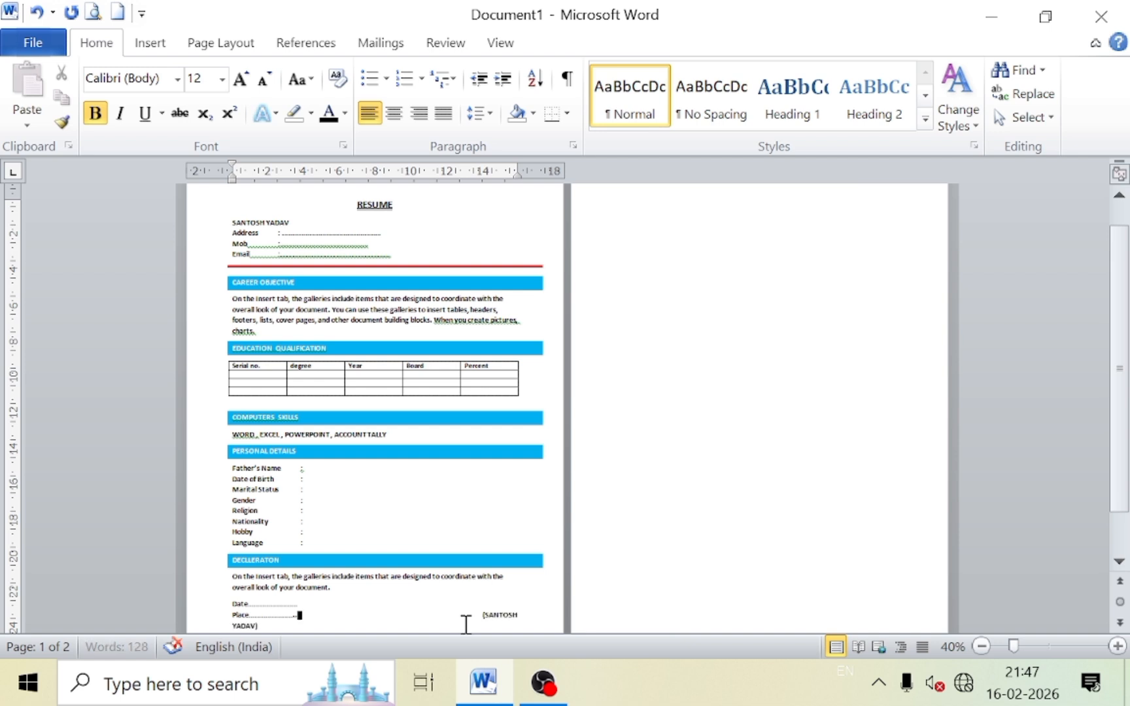
pyautogui.scroll(-1, 496, 558)
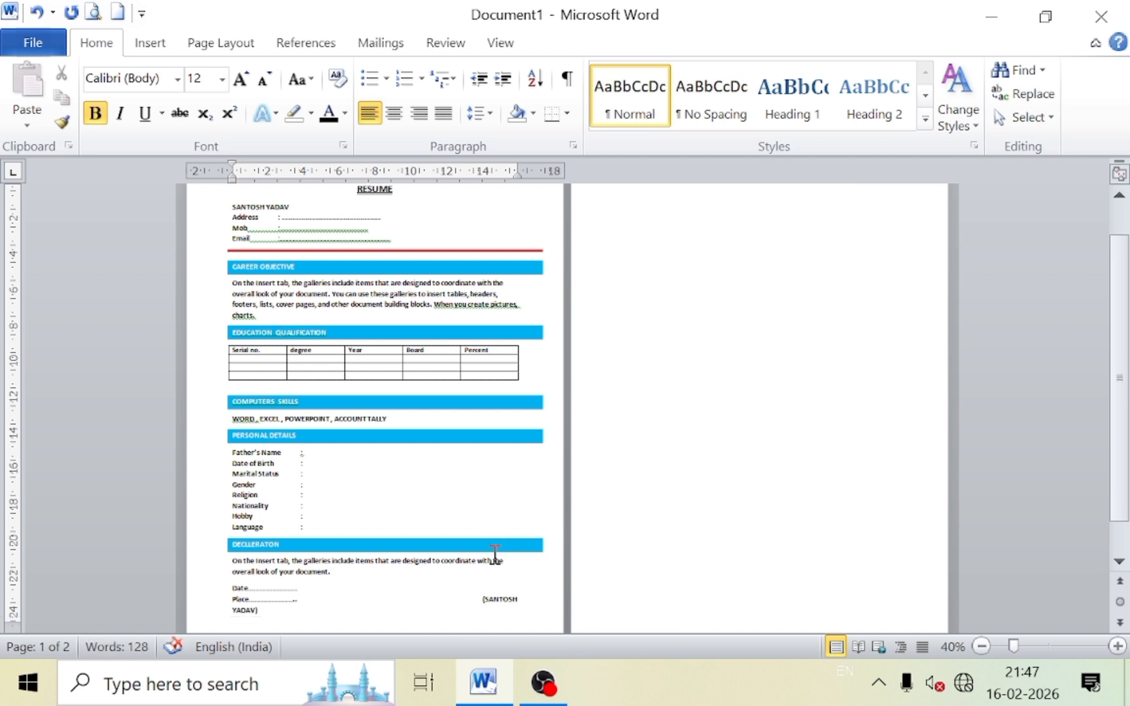
pyautogui.click(464, 601)
pyautogui.press('BackSpace')
pyautogui.press('BackSpace')
pyautogui.press('BackSpace')
pyautogui.press('BackSpace')
pyautogui.press('BackSpace')
pyautogui.press('BackSpace')
pyautogui.press('BackSpace')
pyautogui.press('BackSpace')
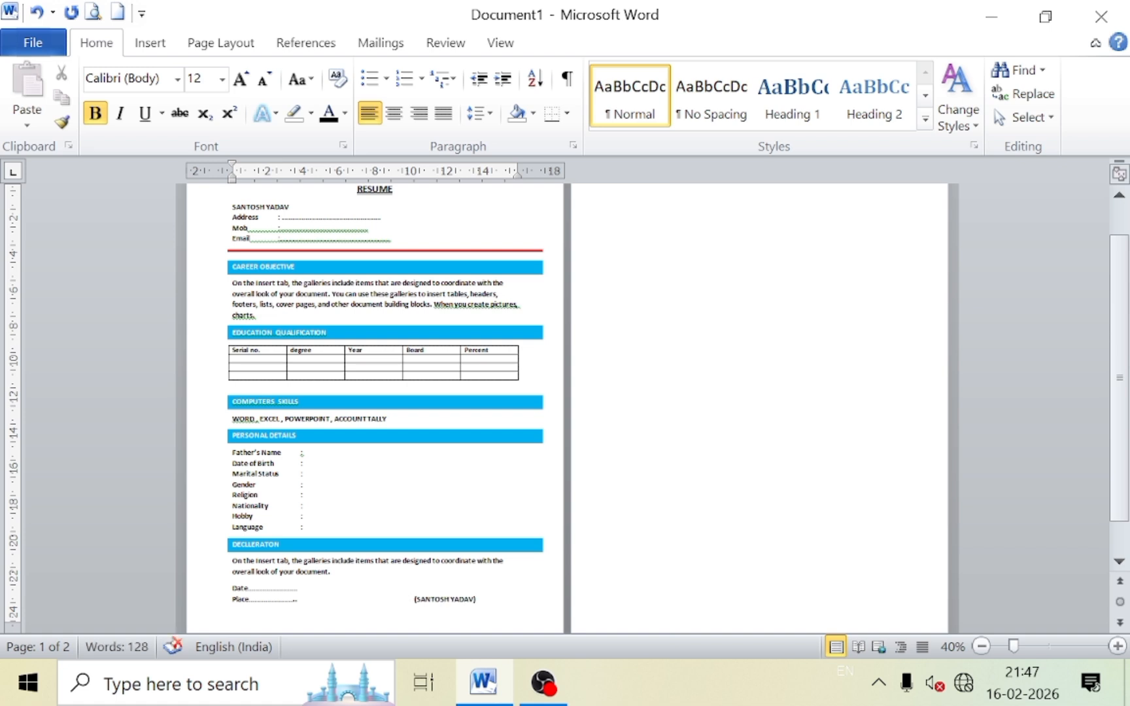
pyautogui.press('Tab')
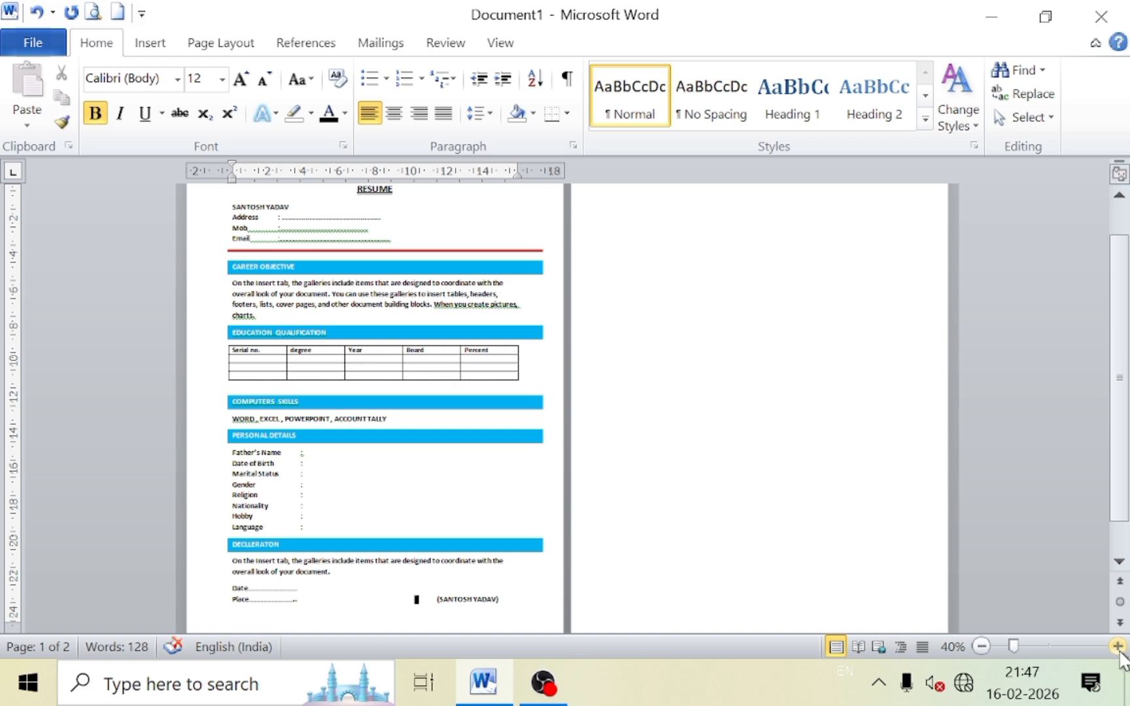
pyautogui.scroll(1, 351, 385)
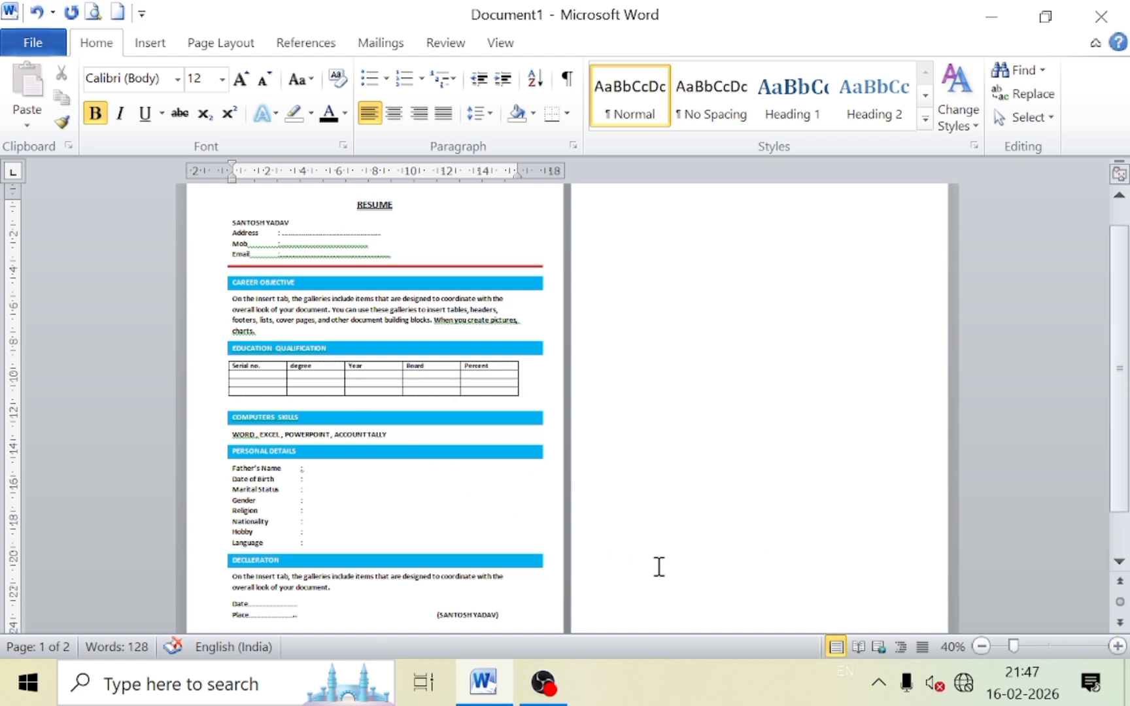
pyautogui.click(320, 469)
# Draw a rectangle photo box at the top right of the page.
pyautogui.click(150, 43)
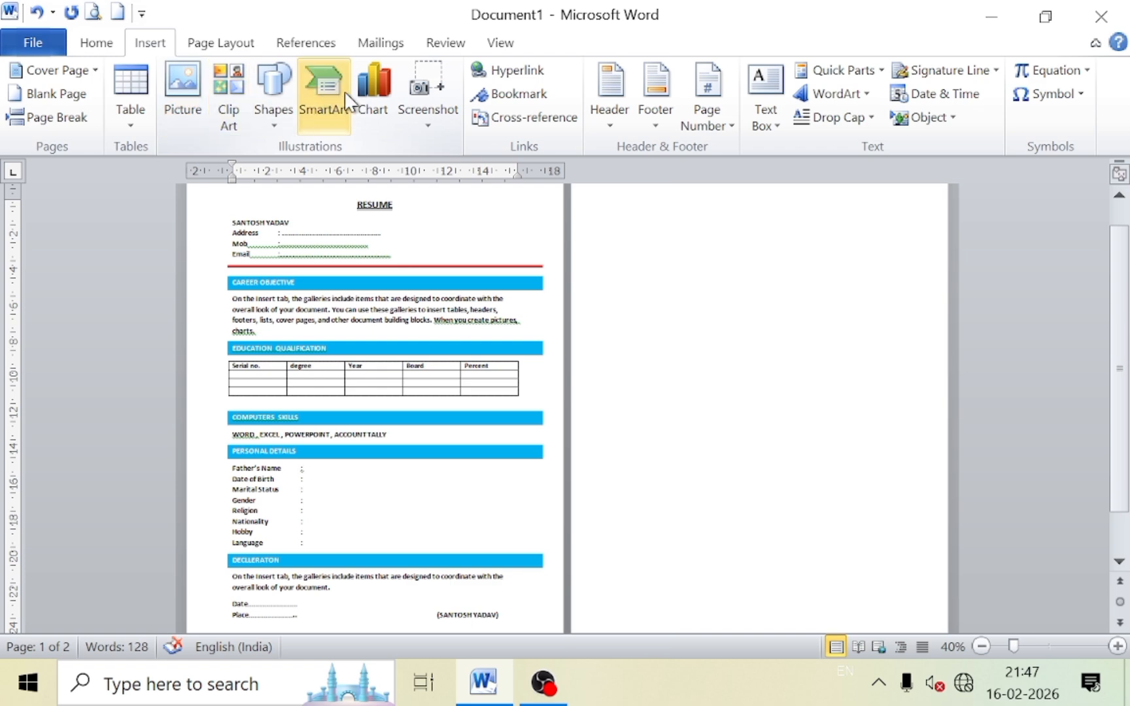
pyautogui.click(273, 98)
pyautogui.click(330, 168)
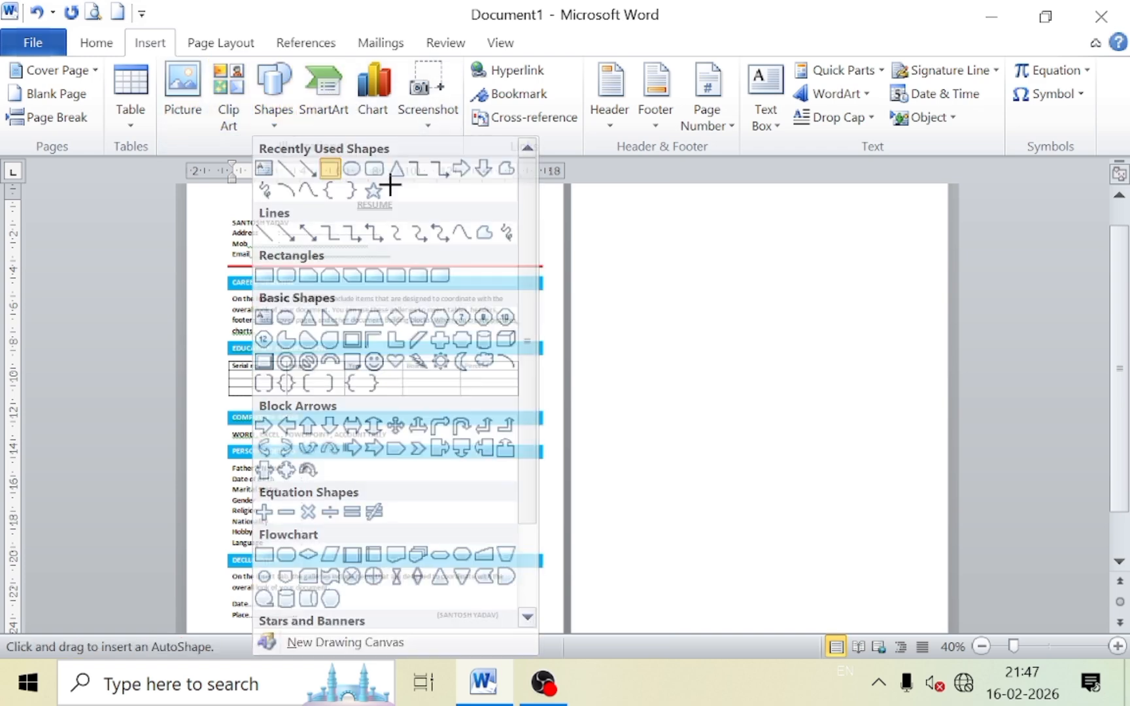
pyautogui.moveTo(441, 202)
pyautogui.mouseDown()
pyautogui.moveTo(501, 260)
pyautogui.moveTo(491, 261)
pyautogui.mouseUp()
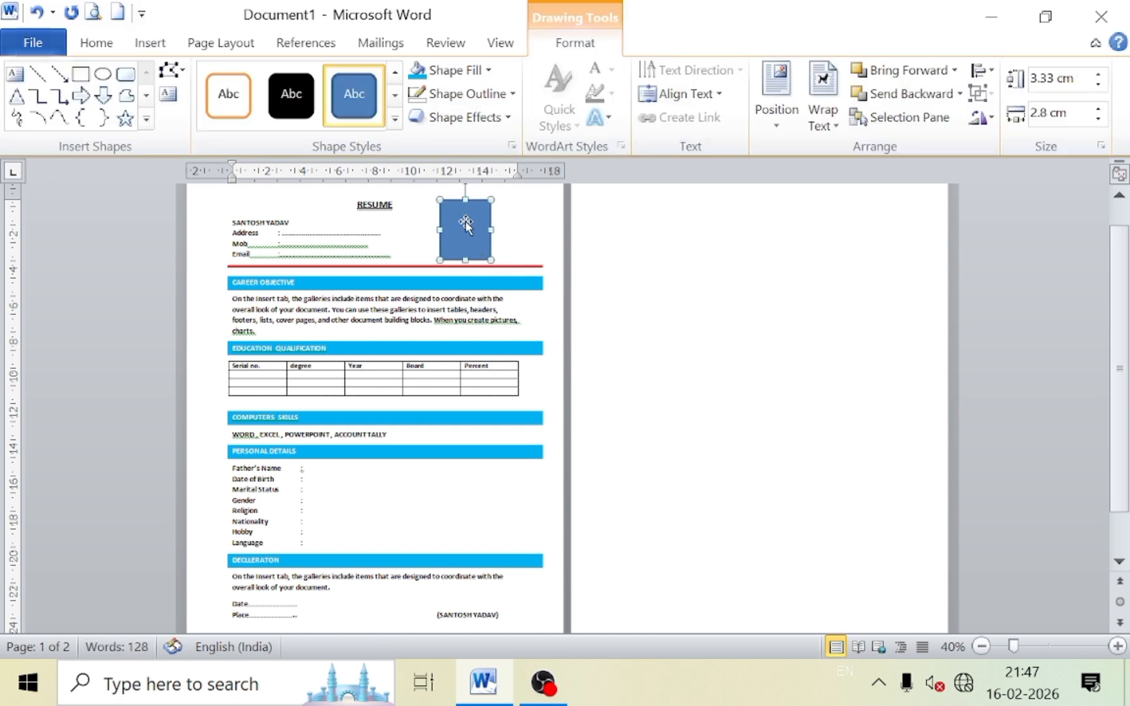
# Give the photo box No Fill and a ¾ pt black outline.
pyautogui.click(450, 70)
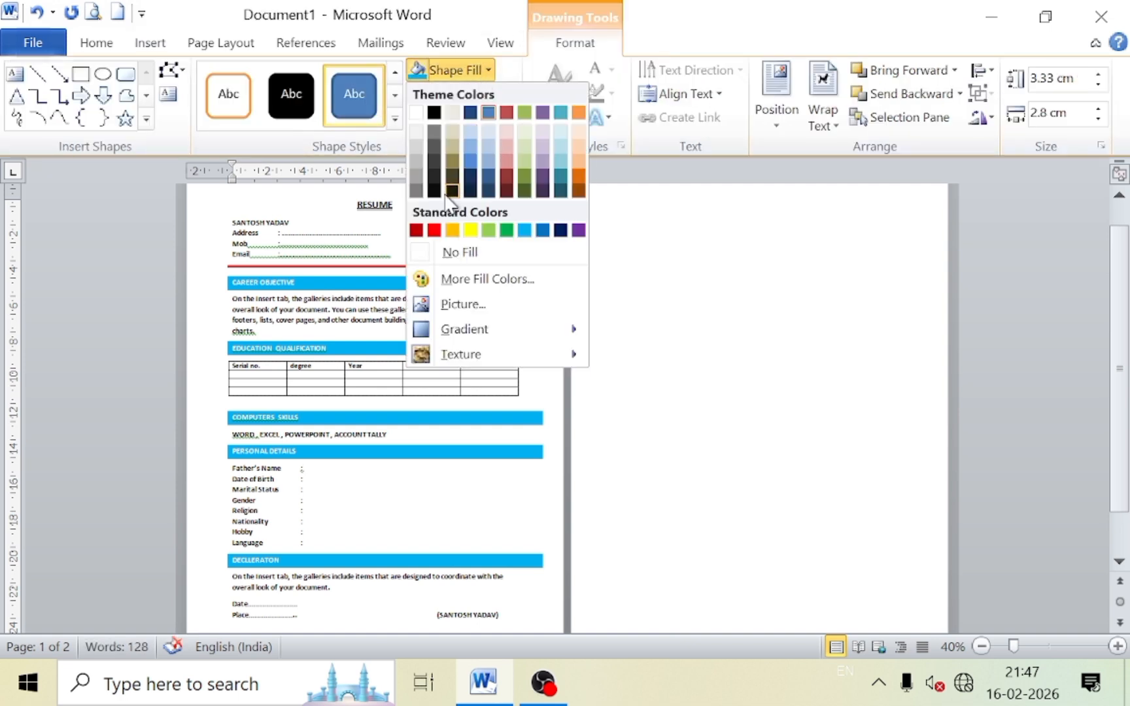
pyautogui.click(442, 255)
pyautogui.click(478, 96)
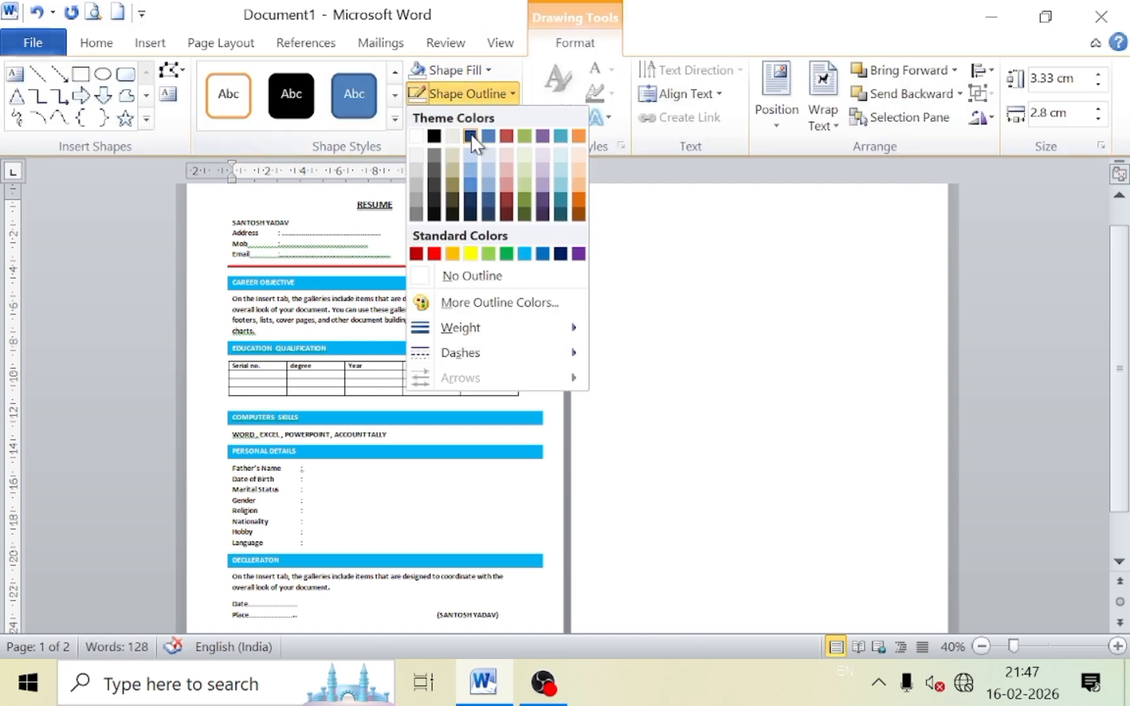
pyautogui.moveTo(469, 328)
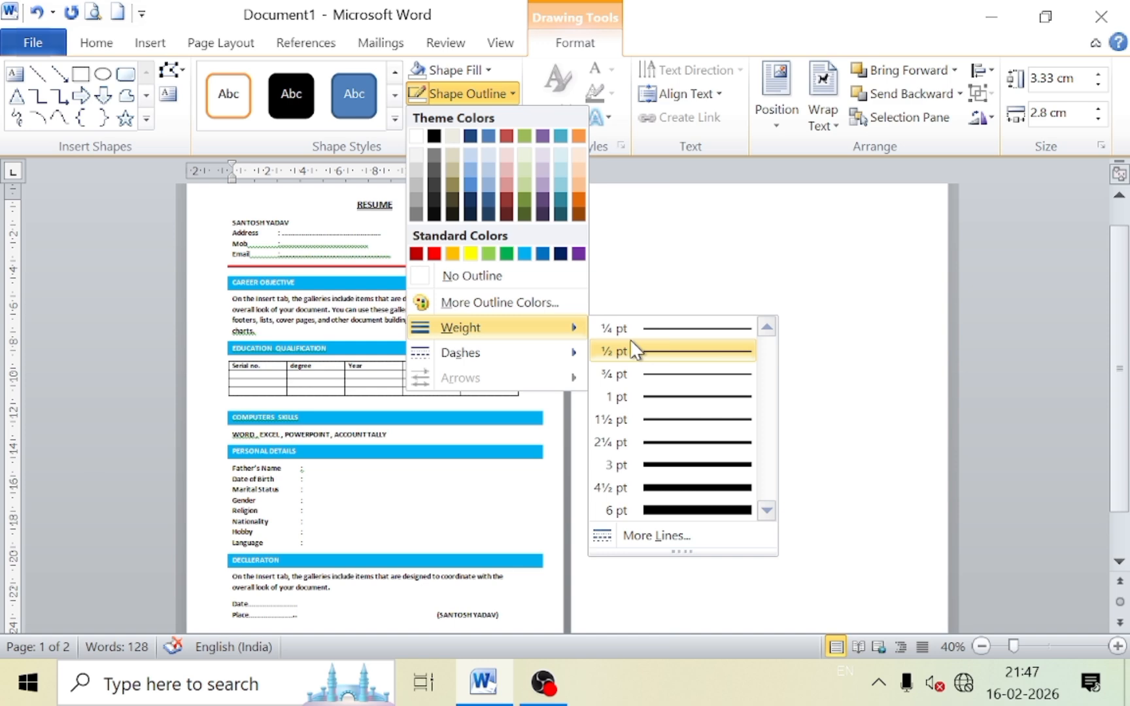
pyautogui.click(657, 374)
pyautogui.click(474, 93)
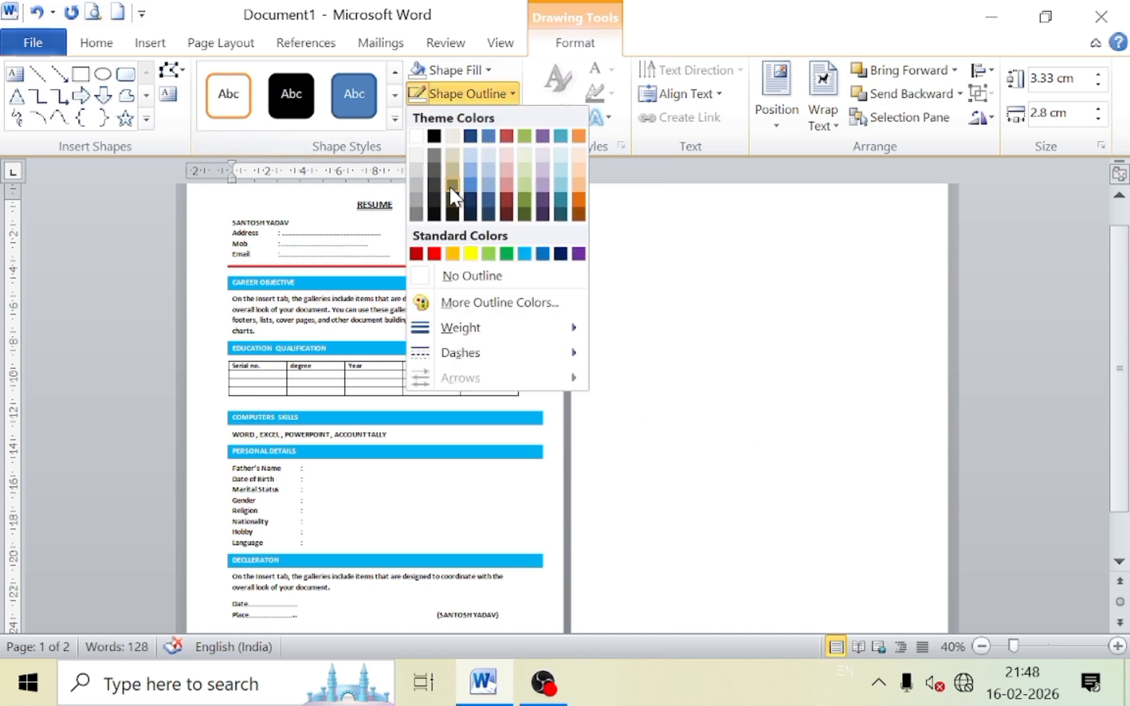
pyautogui.click(434, 138)
pyautogui.click(658, 318)
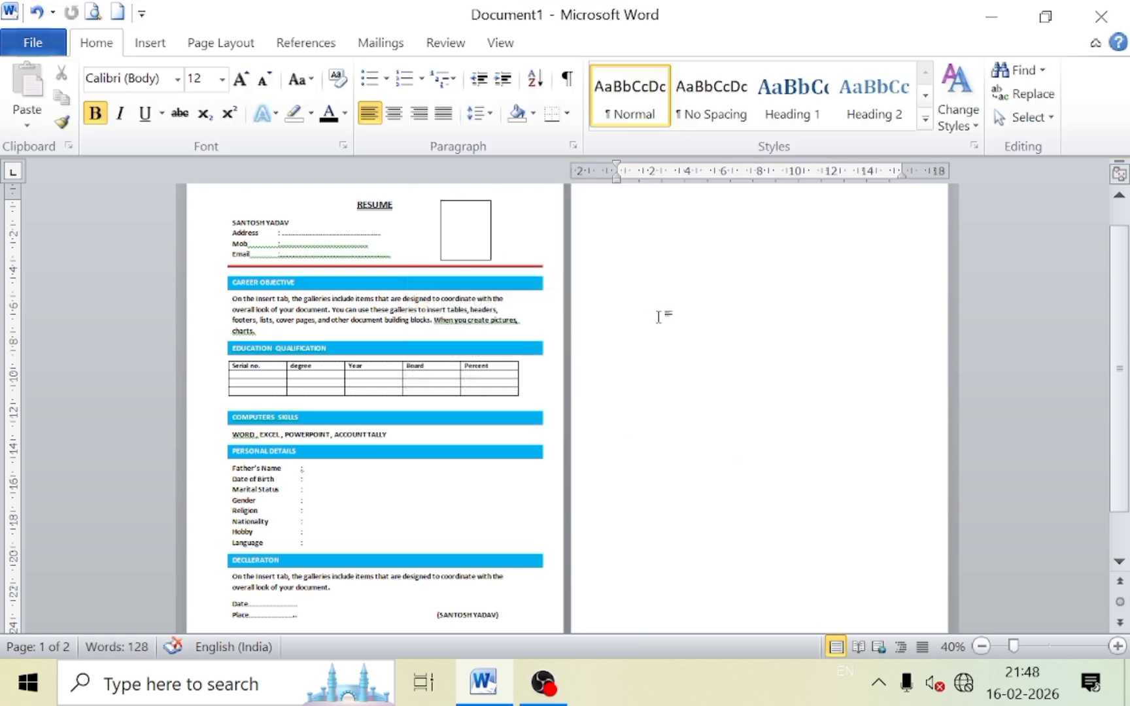